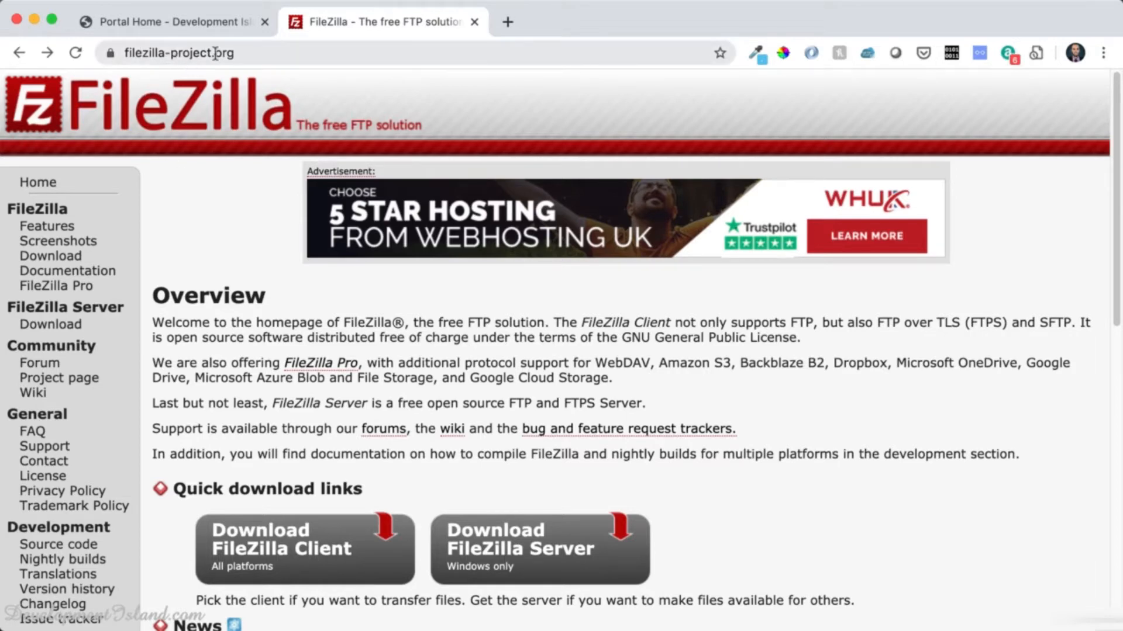
Scroll to the quick download links and open the FileZilla Client download page.
scroll(312, 360, down, 3)
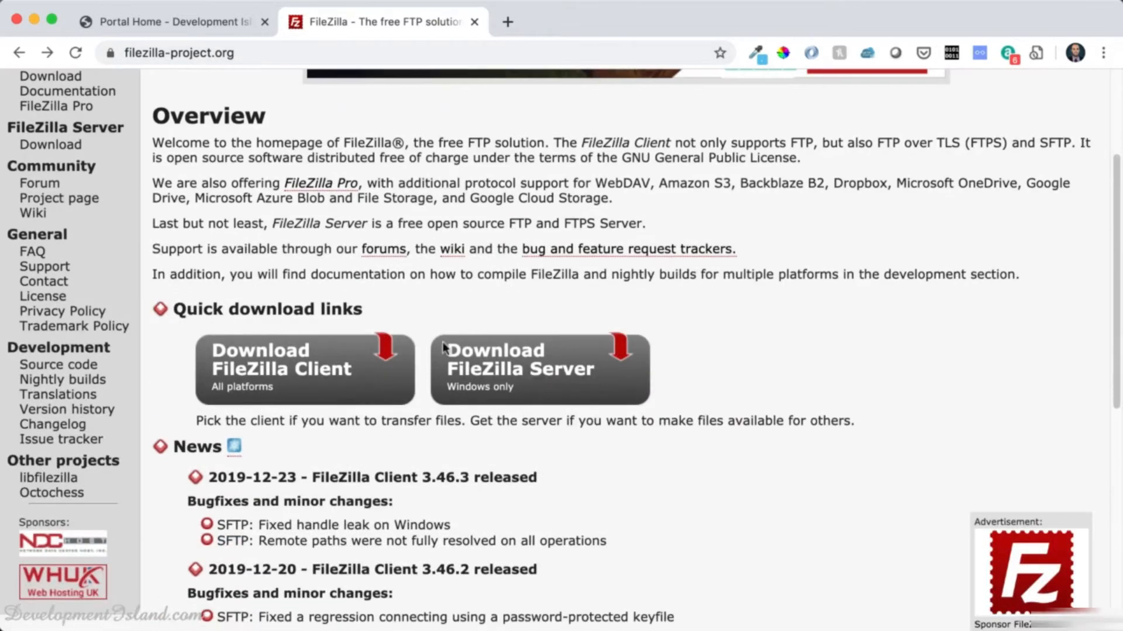
click(284, 377)
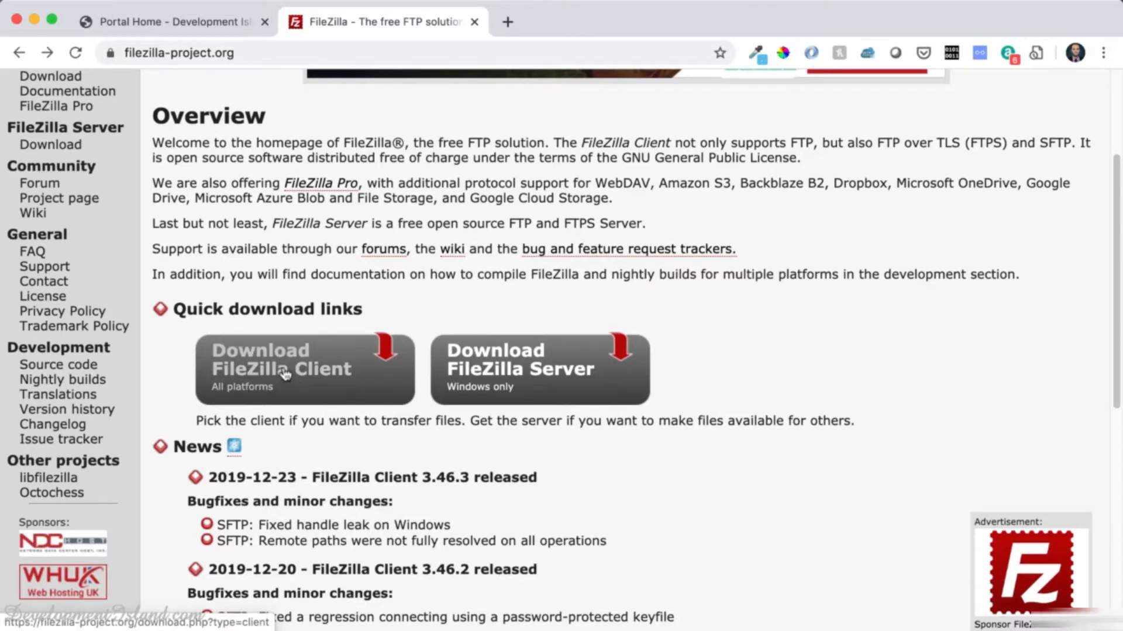
Save the standard FileZilla 3.46.3 Mac OS X archive to Downloads and open it.
scroll(285, 373, down, 2)
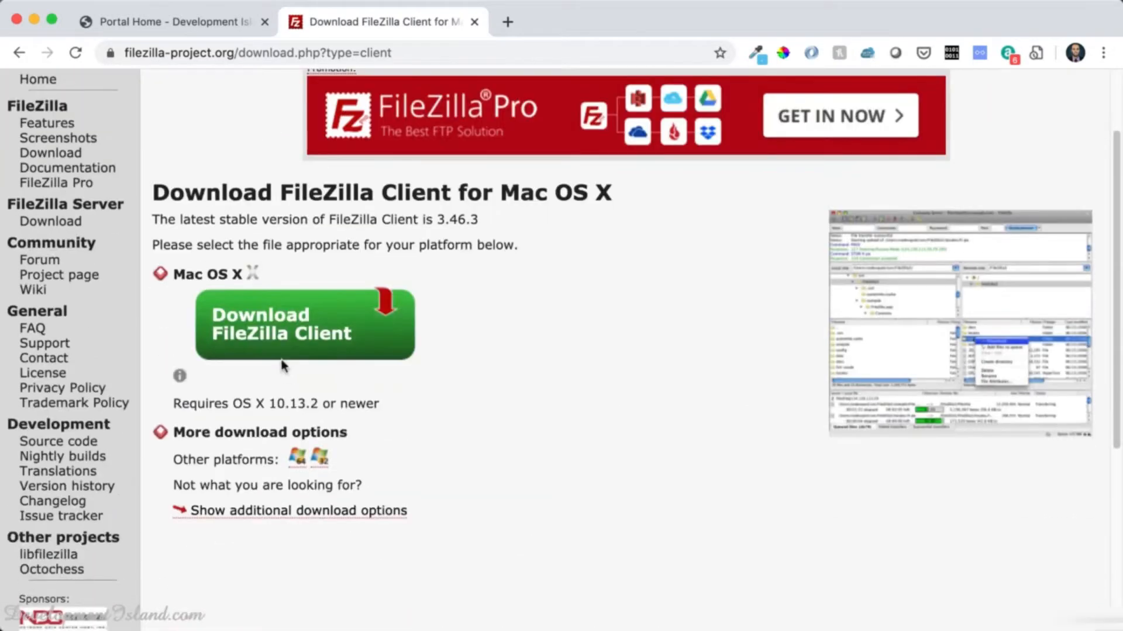
click(278, 325)
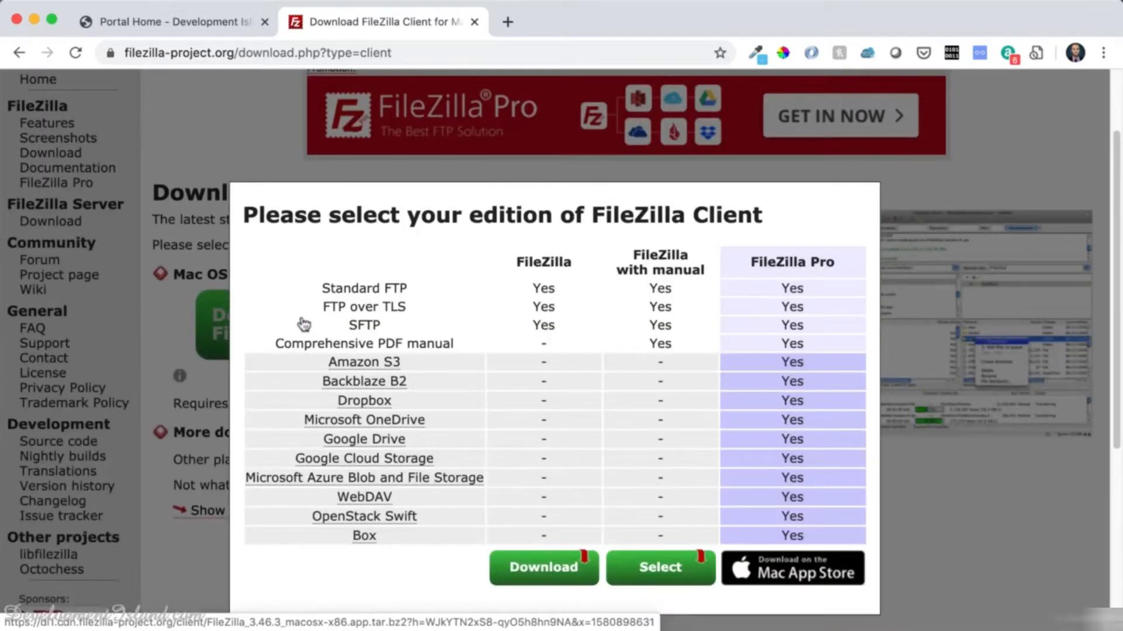
scroll(583, 304, down, 1)
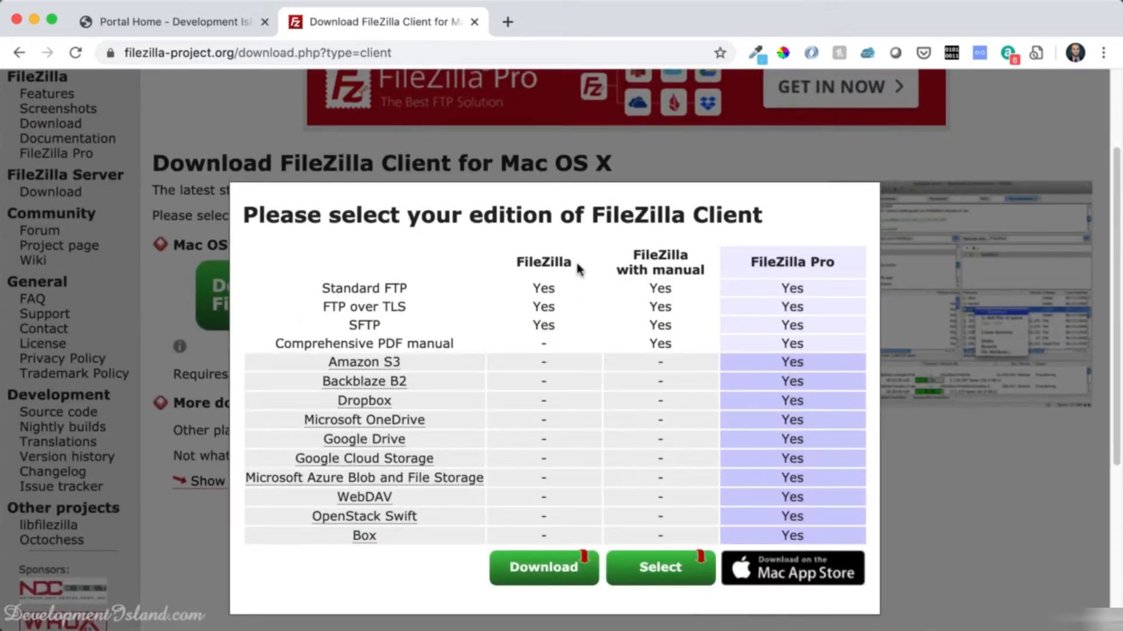
click(538, 561)
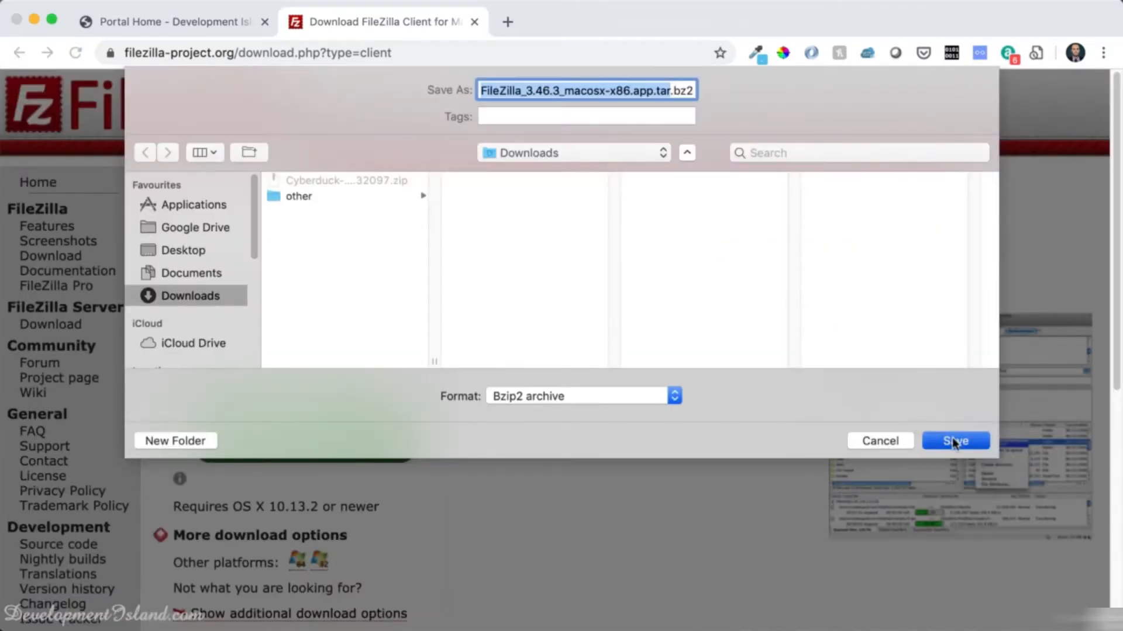
click(952, 442)
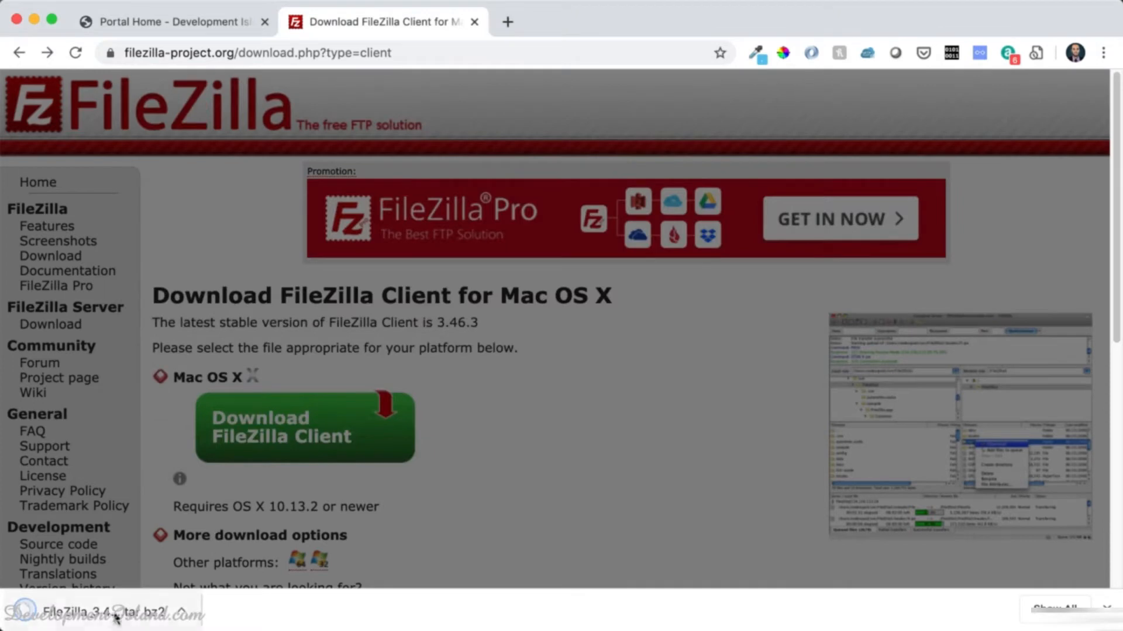
click(109, 618)
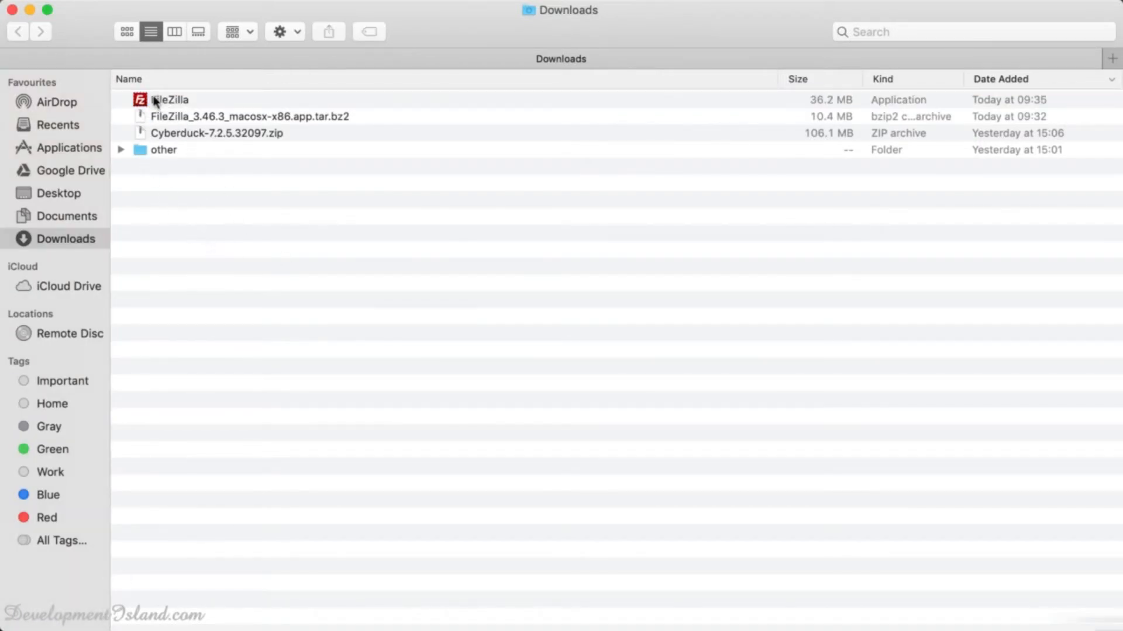
Move the FileZilla app from Downloads into Applications and launch it via Spotlight search 'file'.
drag(156, 96, 55, 147)
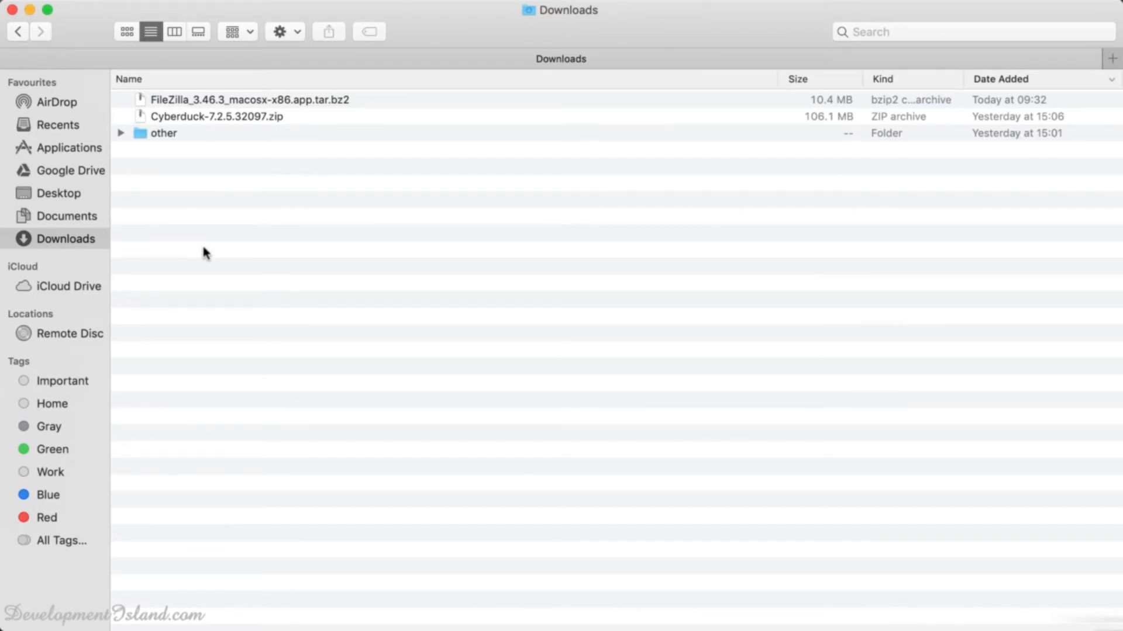
key(super+space)
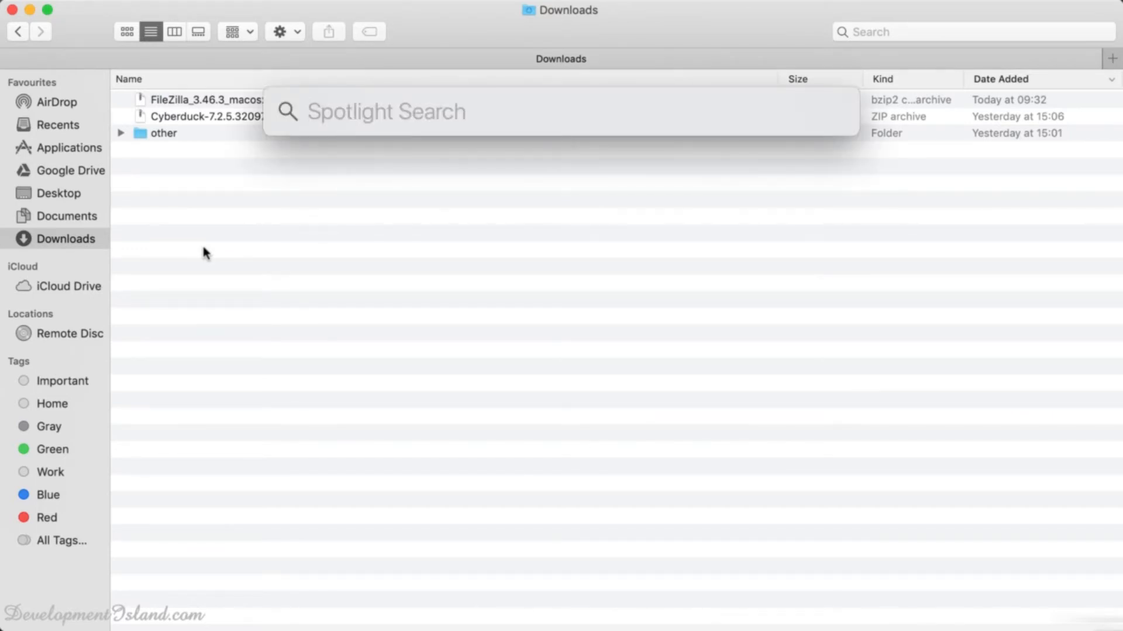
text(file)
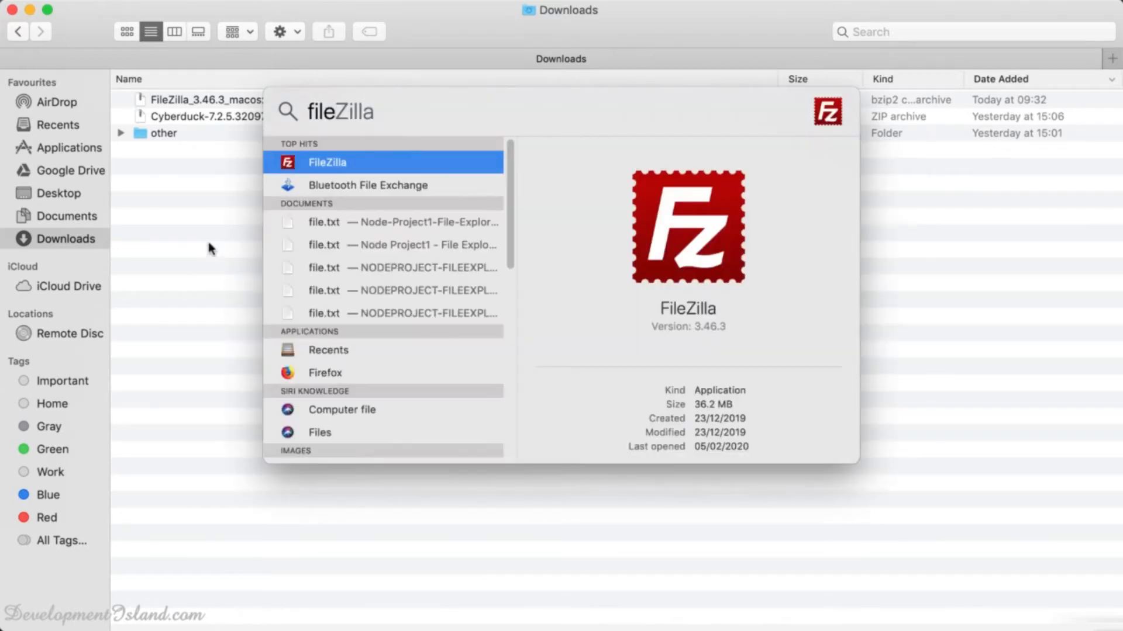
click(330, 164)
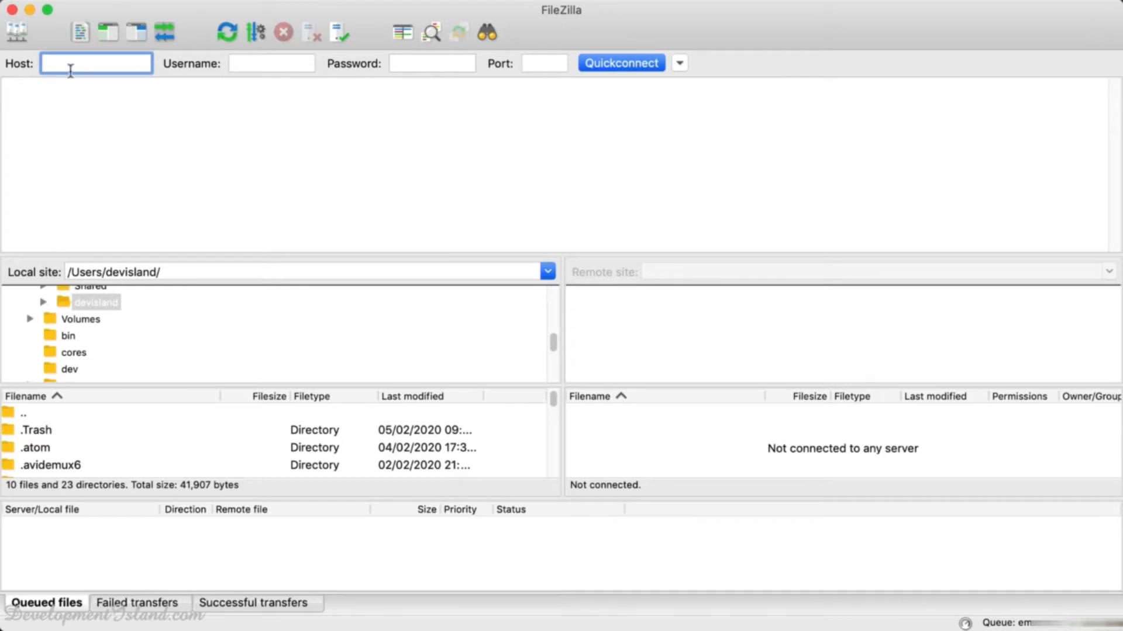
mouse_move(70, 71)
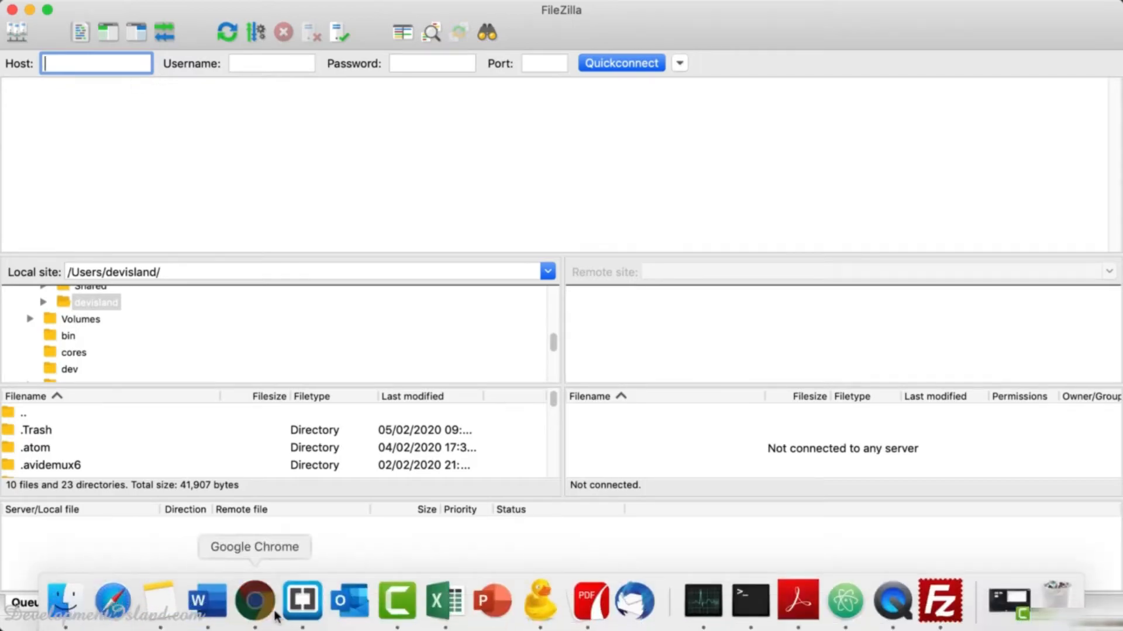
click(251, 602)
Sign in to the client area and open DirectAdmin from the Web Hosting - Platinum Trial product.
click(474, 22)
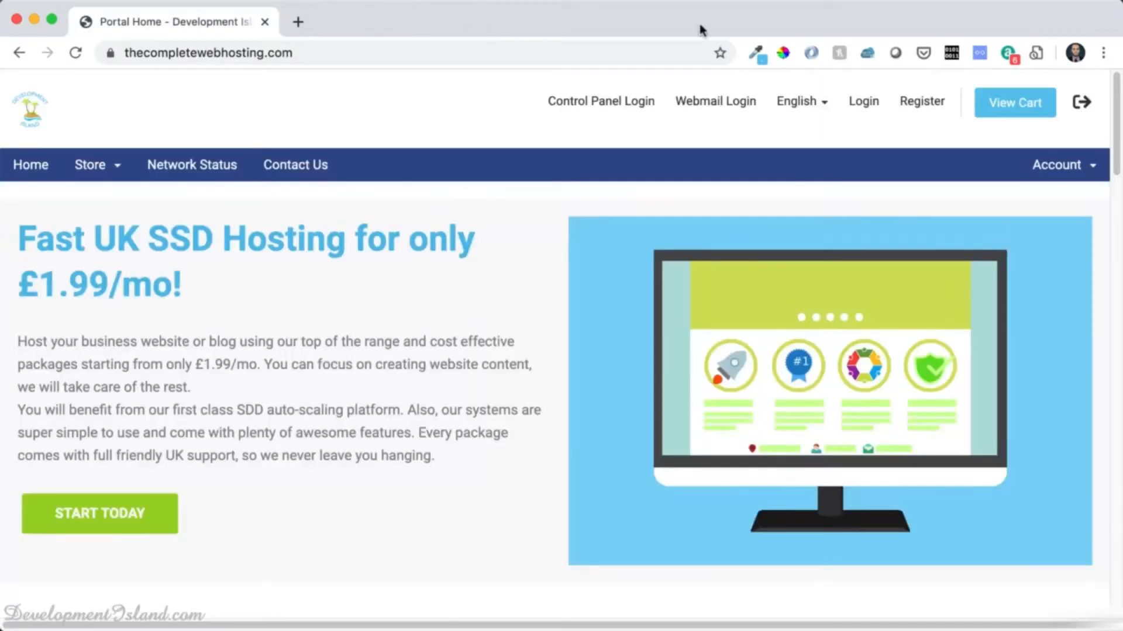
click(864, 104)
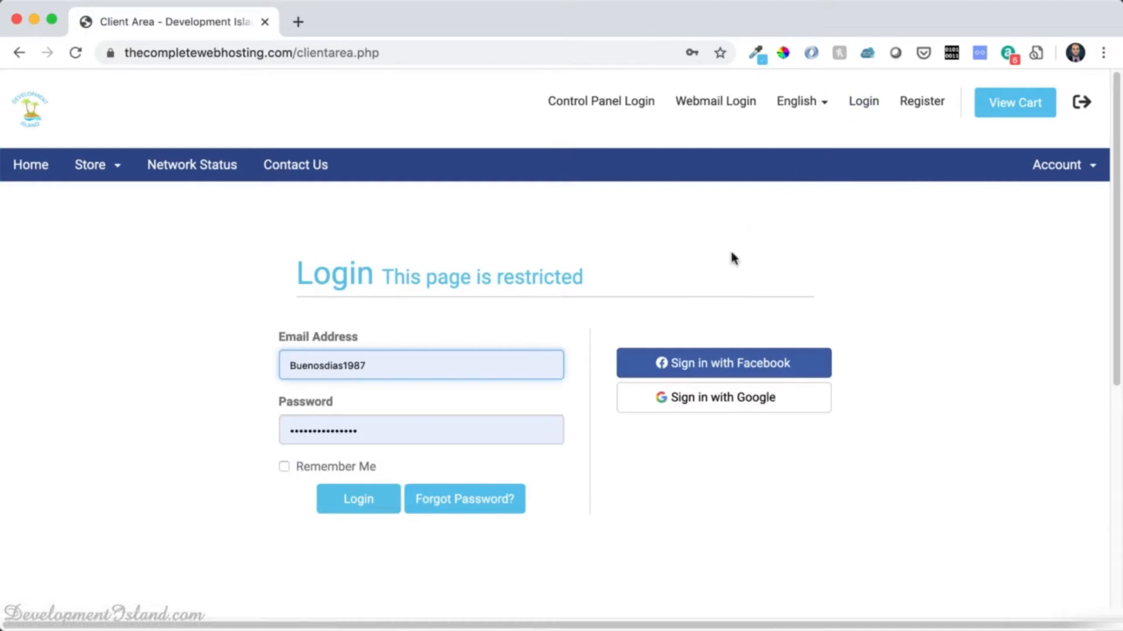
click(730, 365)
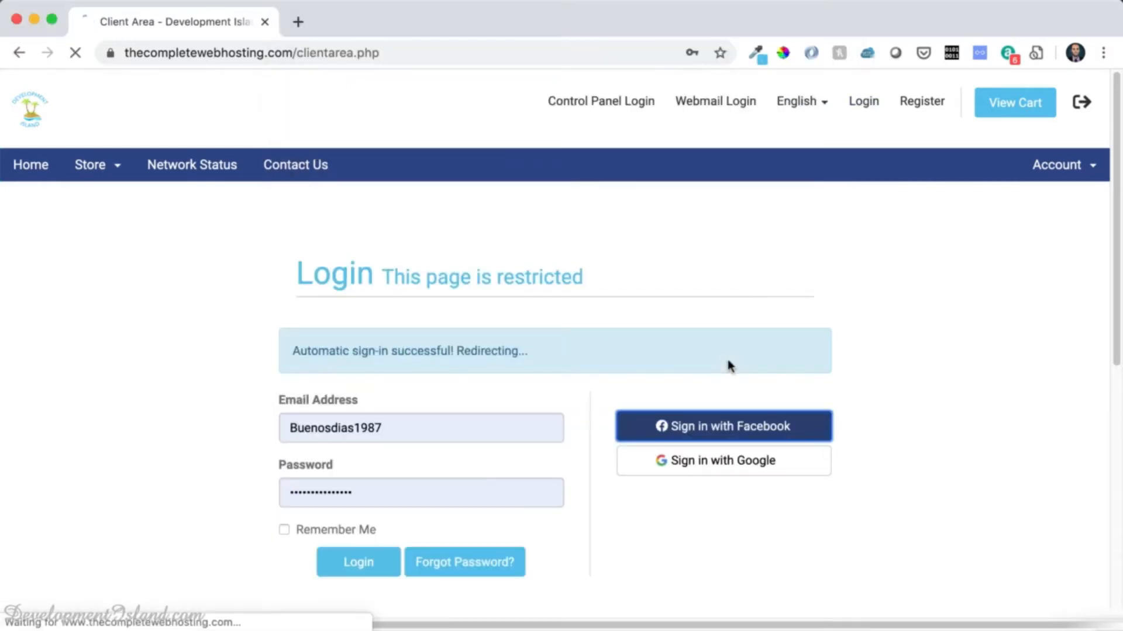
scroll(594, 396, down, 3)
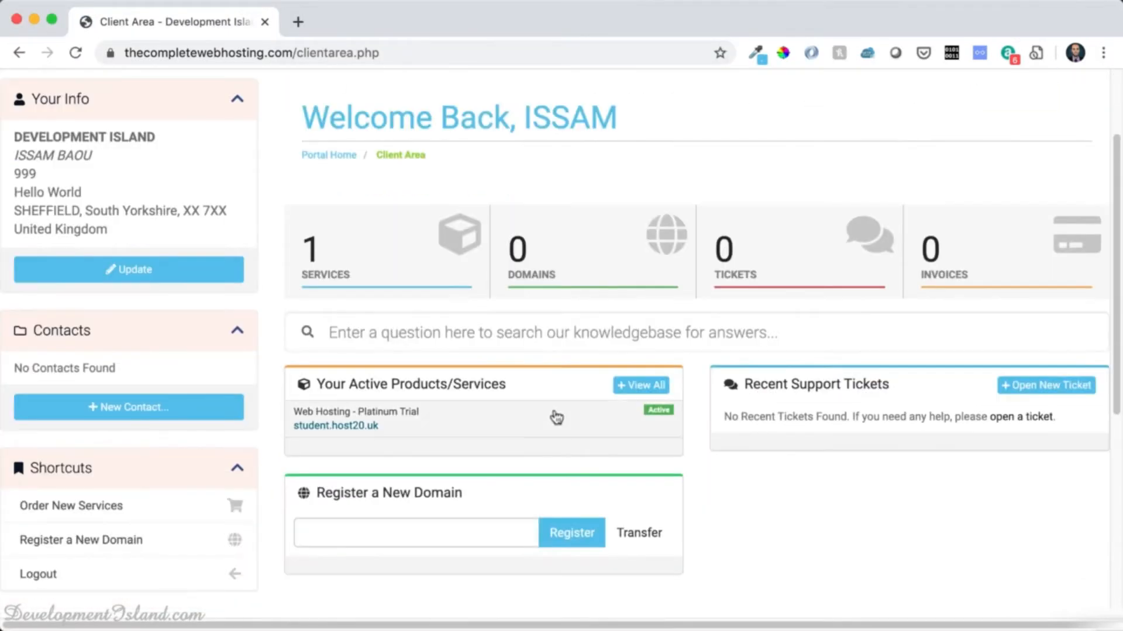
click(500, 426)
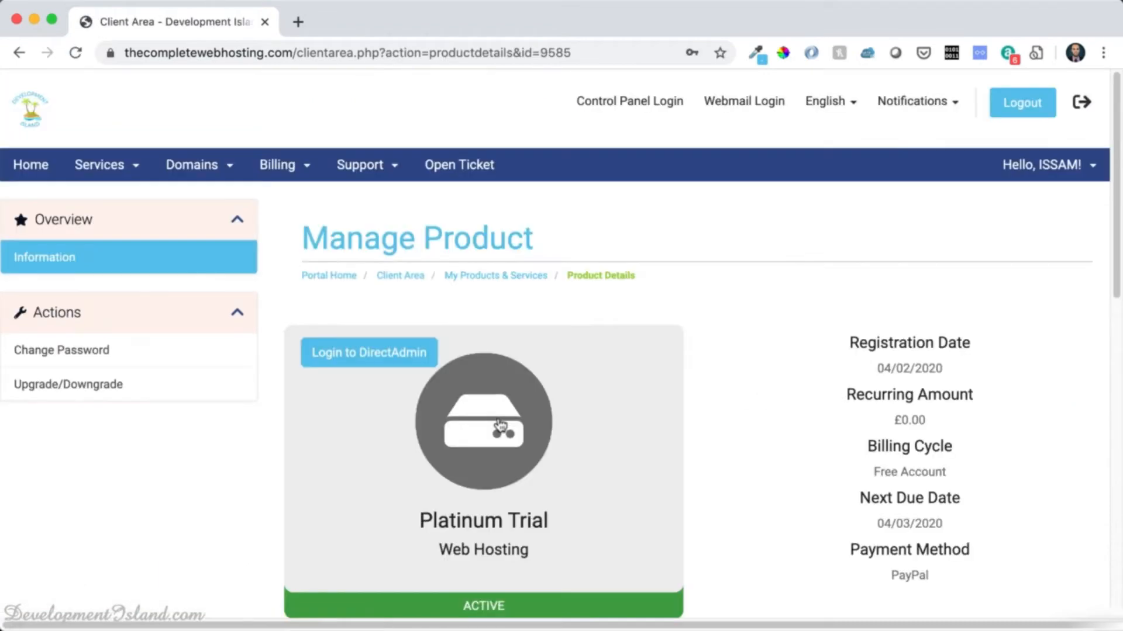
click(363, 352)
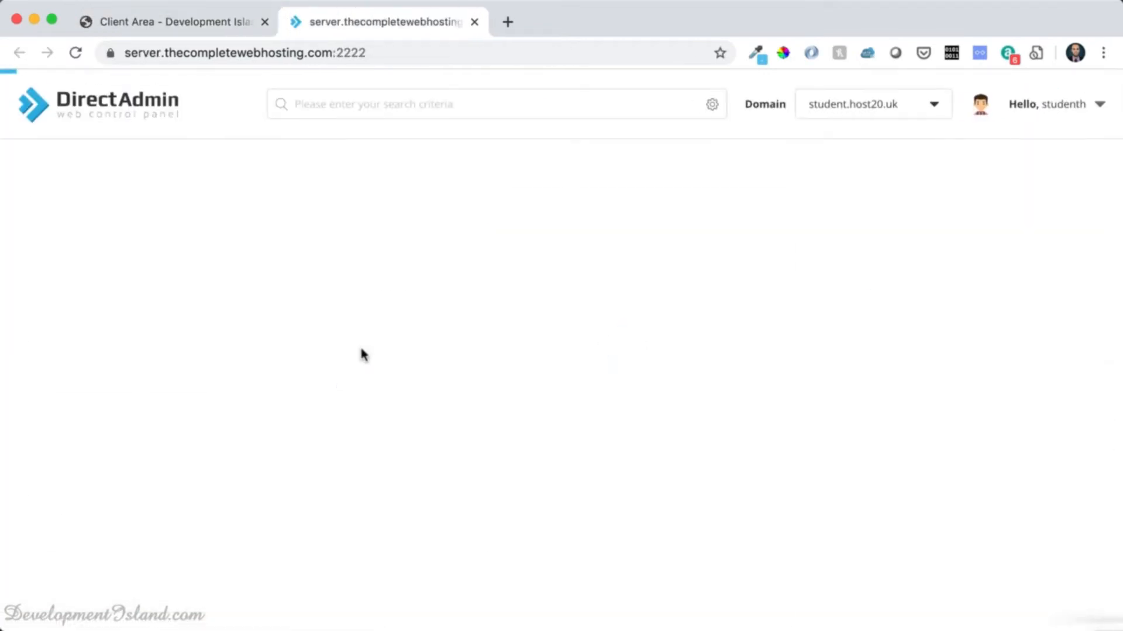
scroll(363, 349, down, 2)
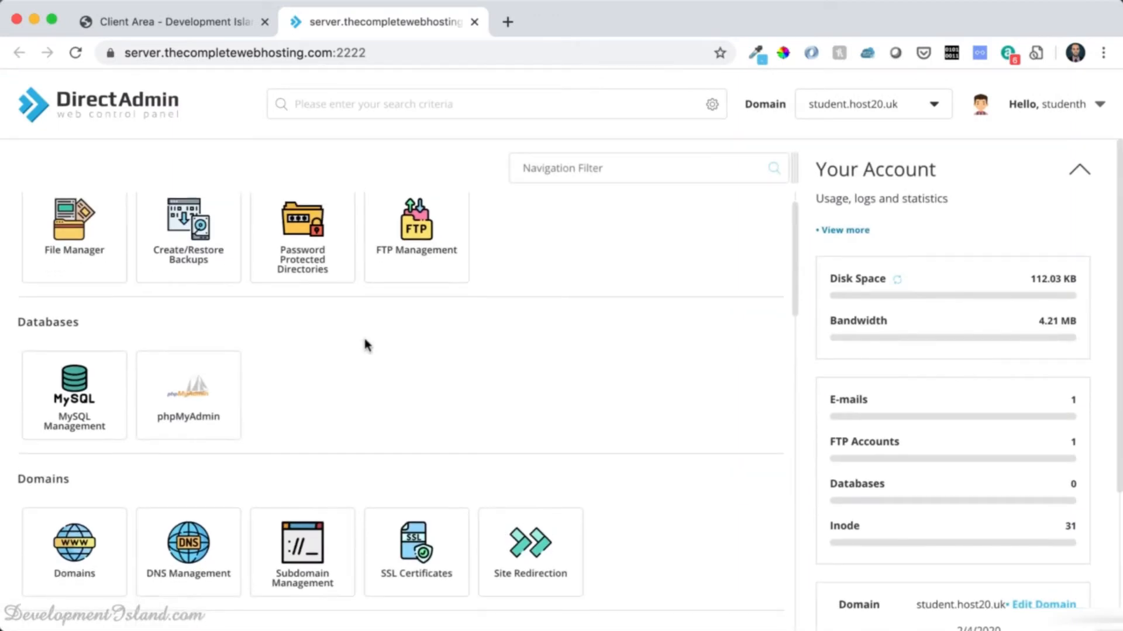
scroll(427, 297, up, 2)
click(421, 280)
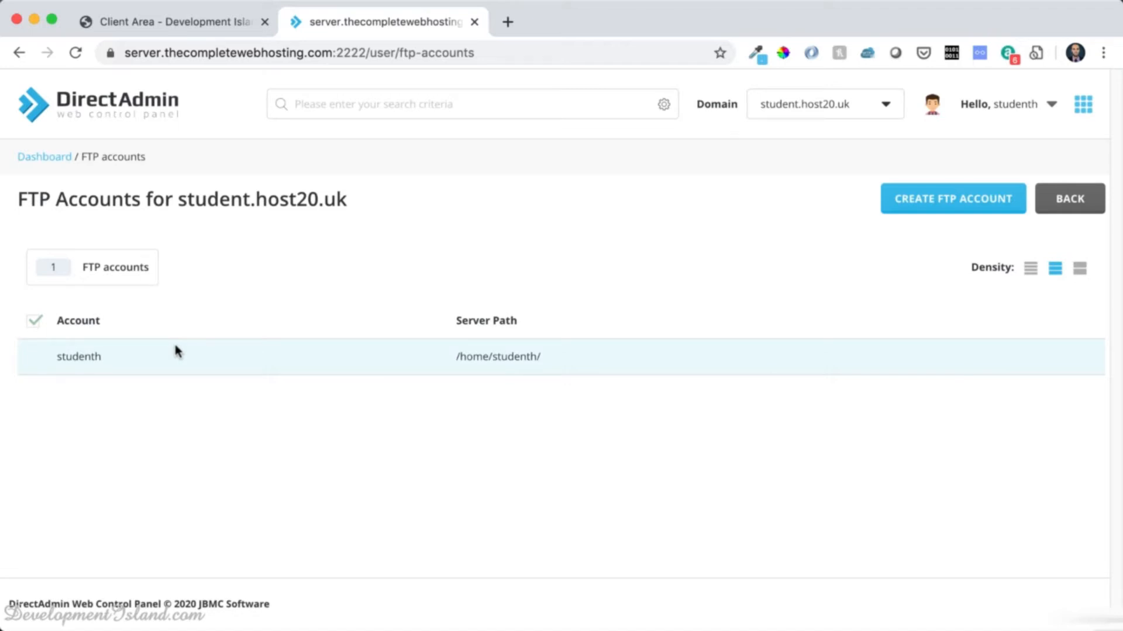
click(961, 200)
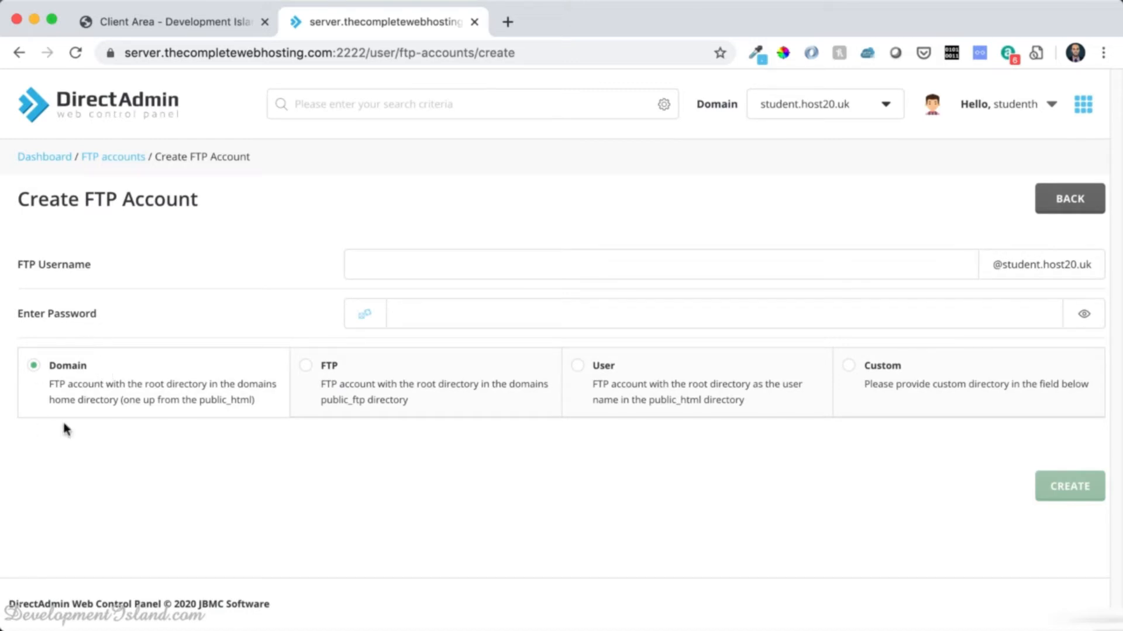
click(593, 379)
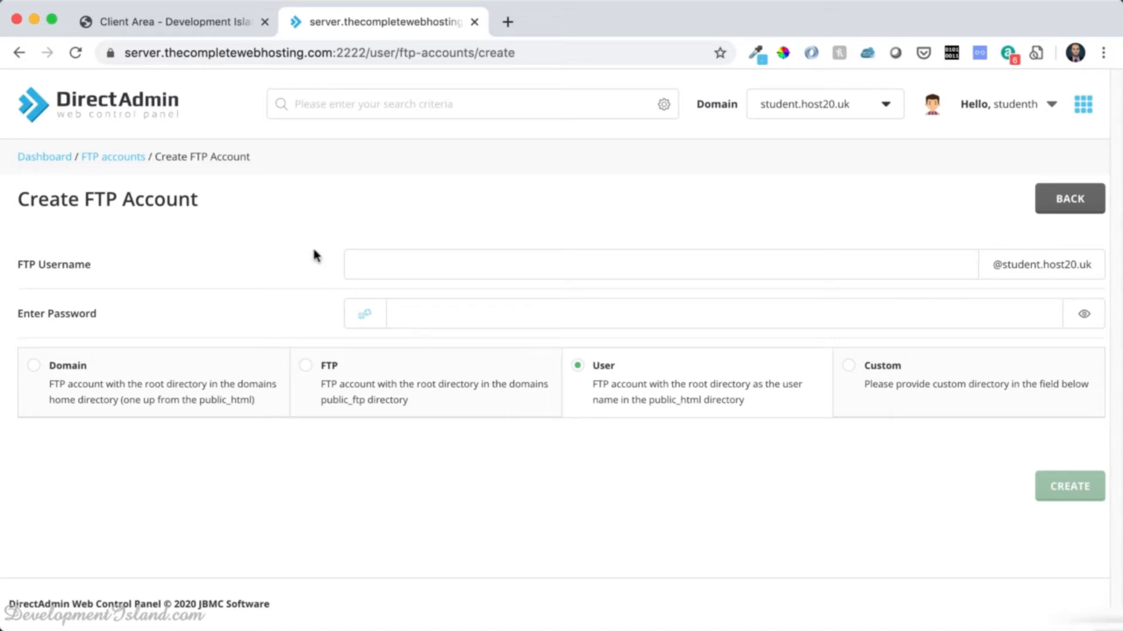
click(101, 158)
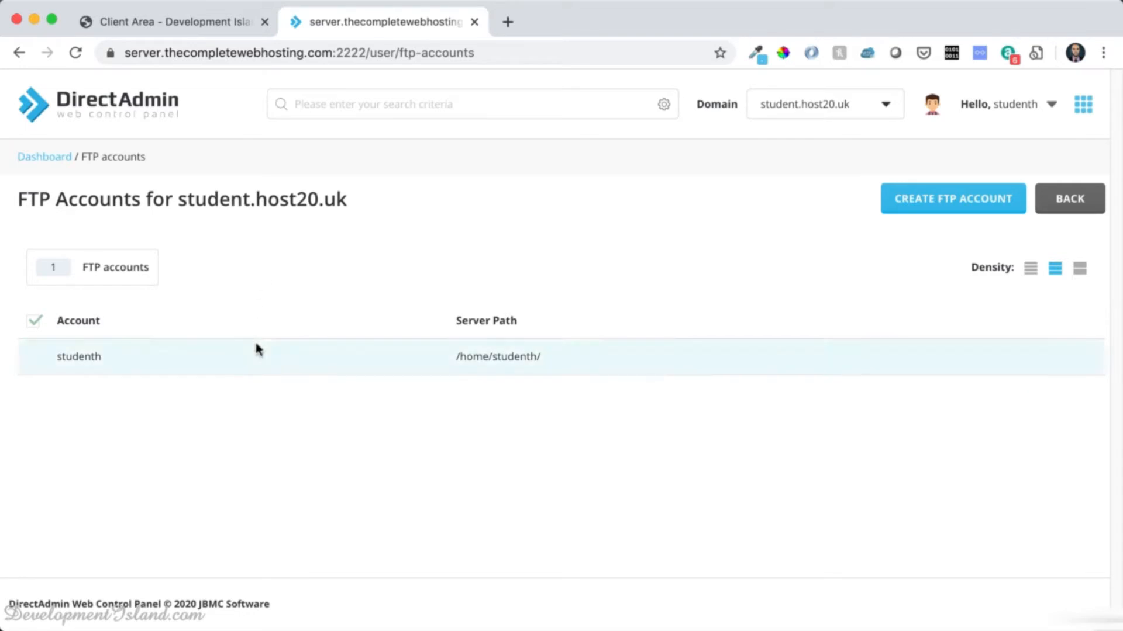
click(190, 26)
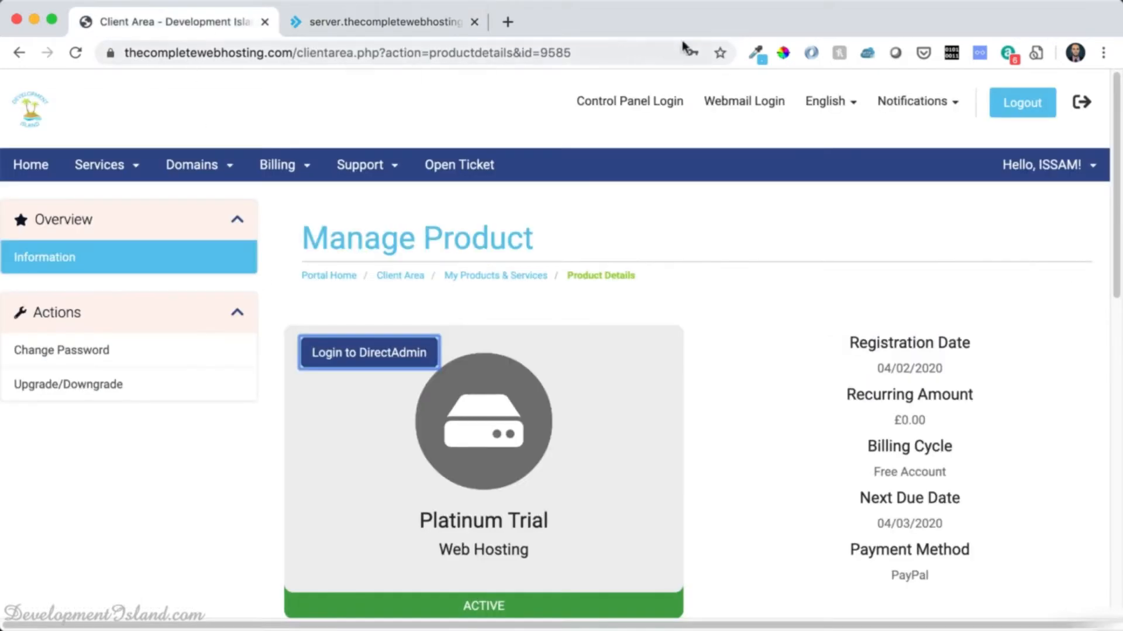
Open the Hosting Details email from the account's email history and copy student.host20.uk.
click(1052, 170)
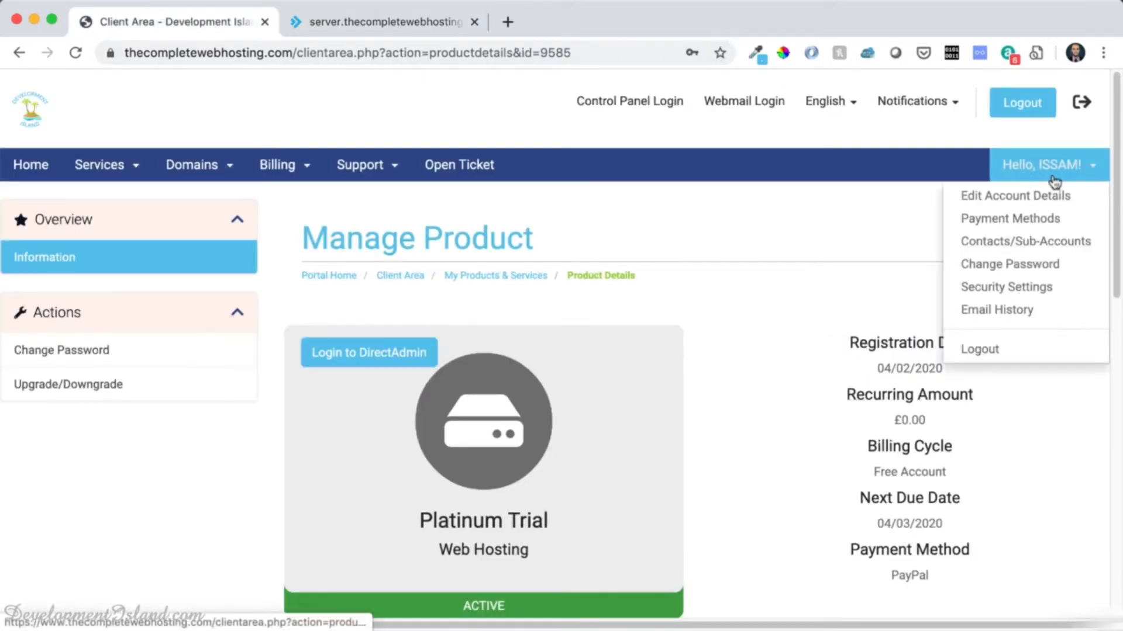
click(1023, 309)
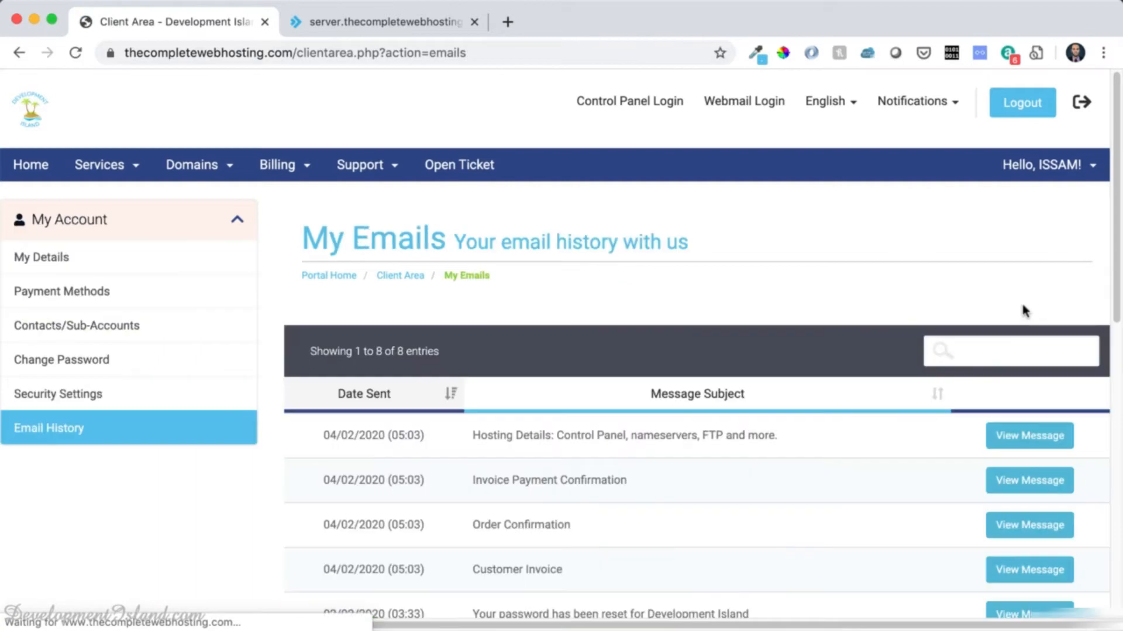
click(539, 436)
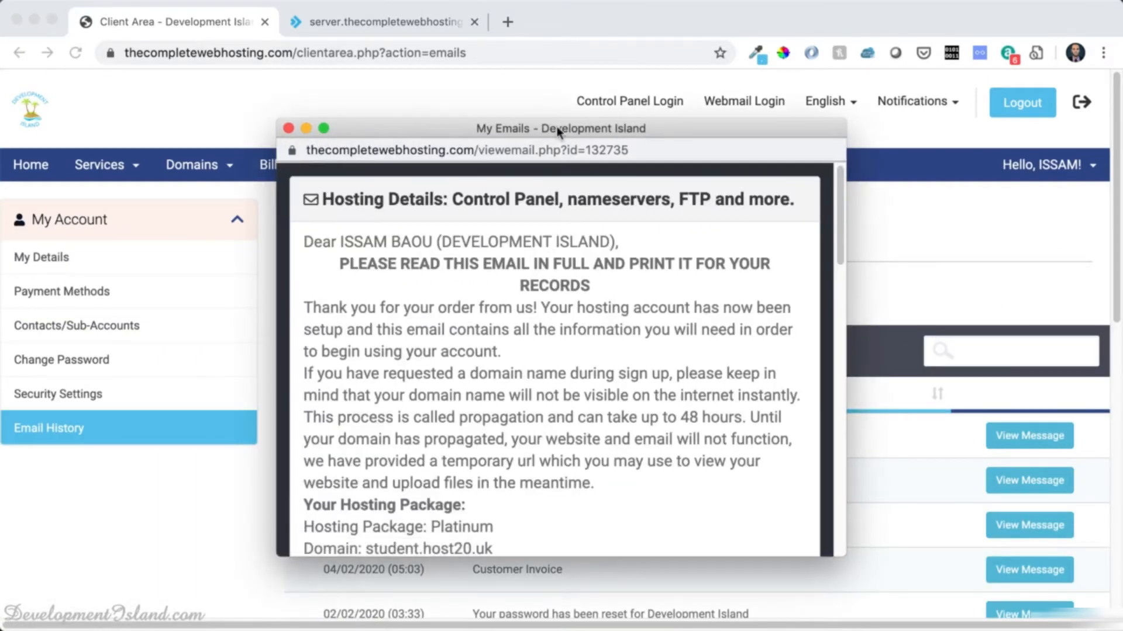
double_click(557, 130)
scroll(145, 437, down, 2)
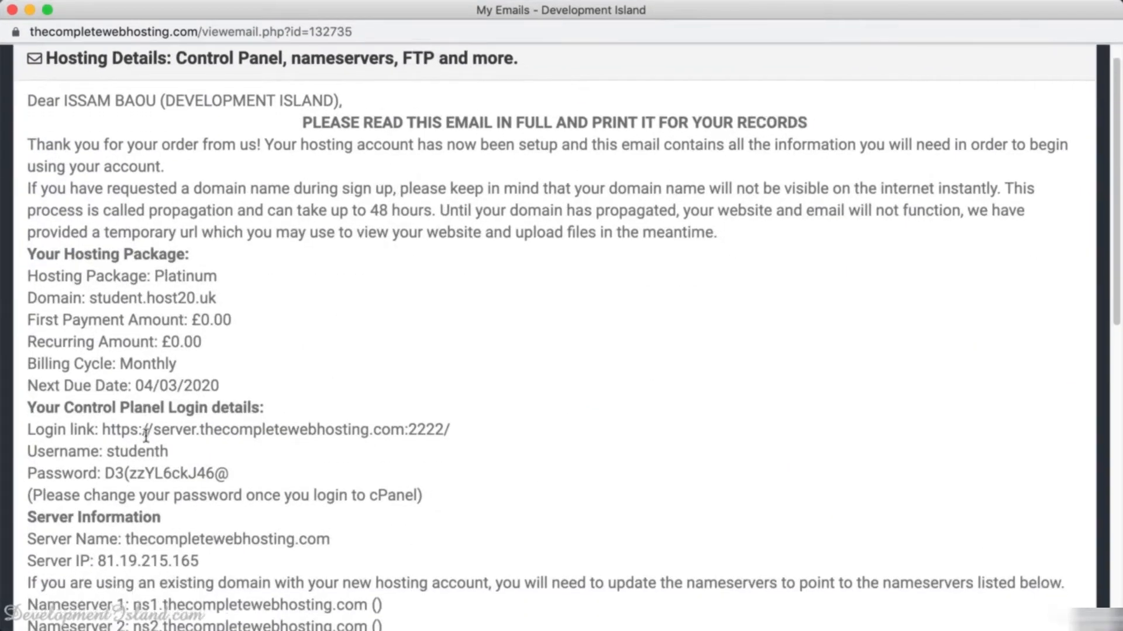
scroll(145, 437, down, 1)
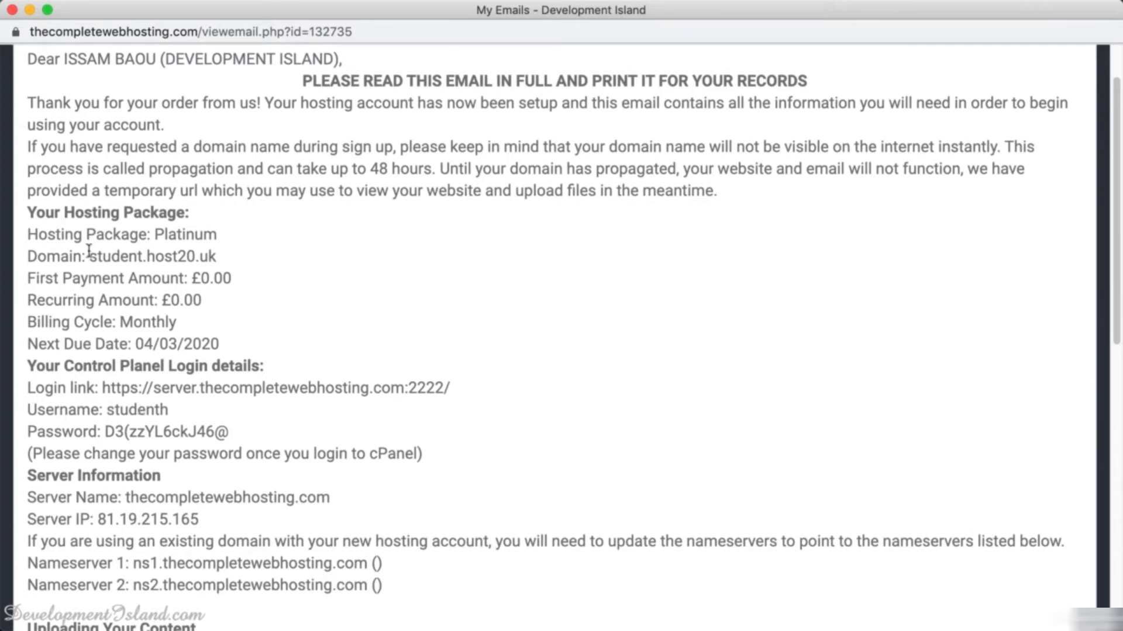
drag(89, 252, 232, 251)
key(super+c)
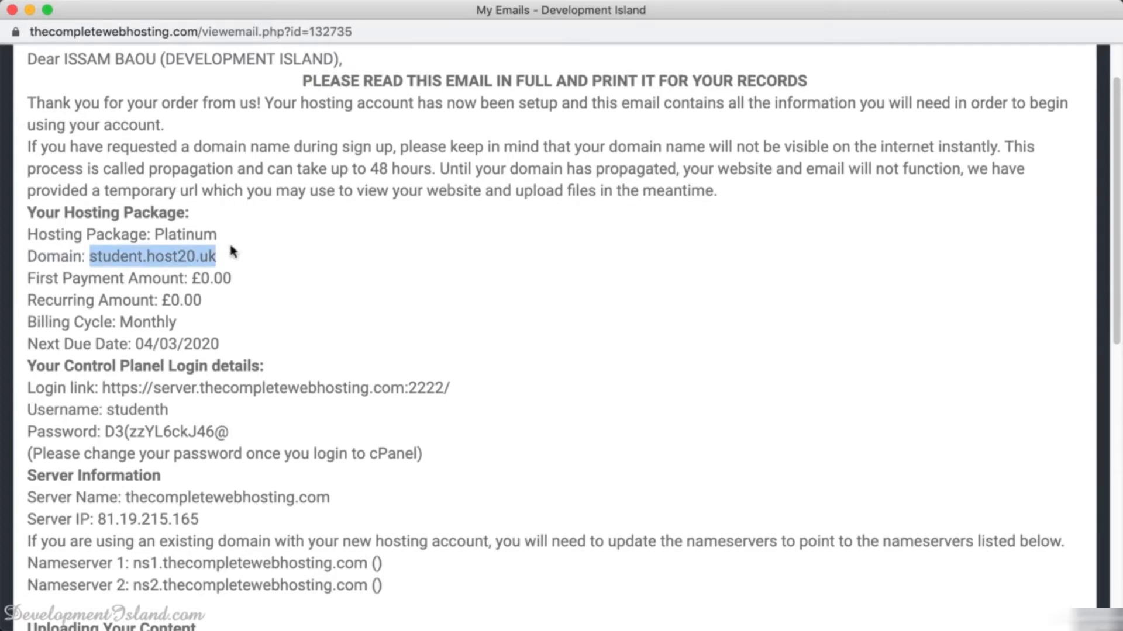
key(super+Tab)
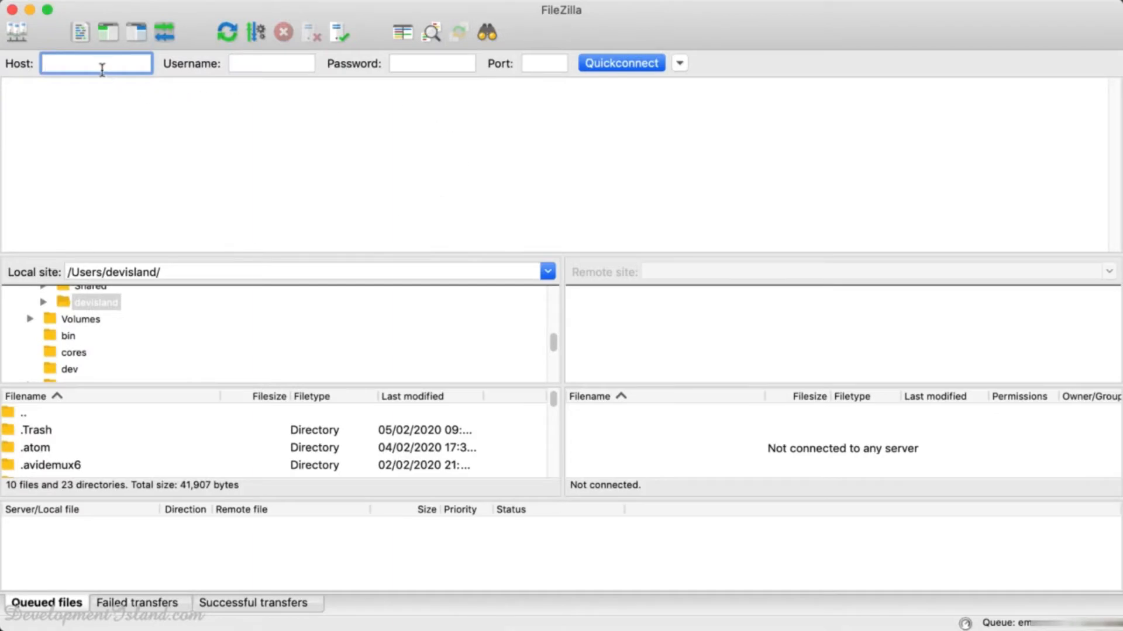
Enter host ftp.student.host20.uk and paste the account username copied from the hosting email.
text(ftp.)
key(super+v)
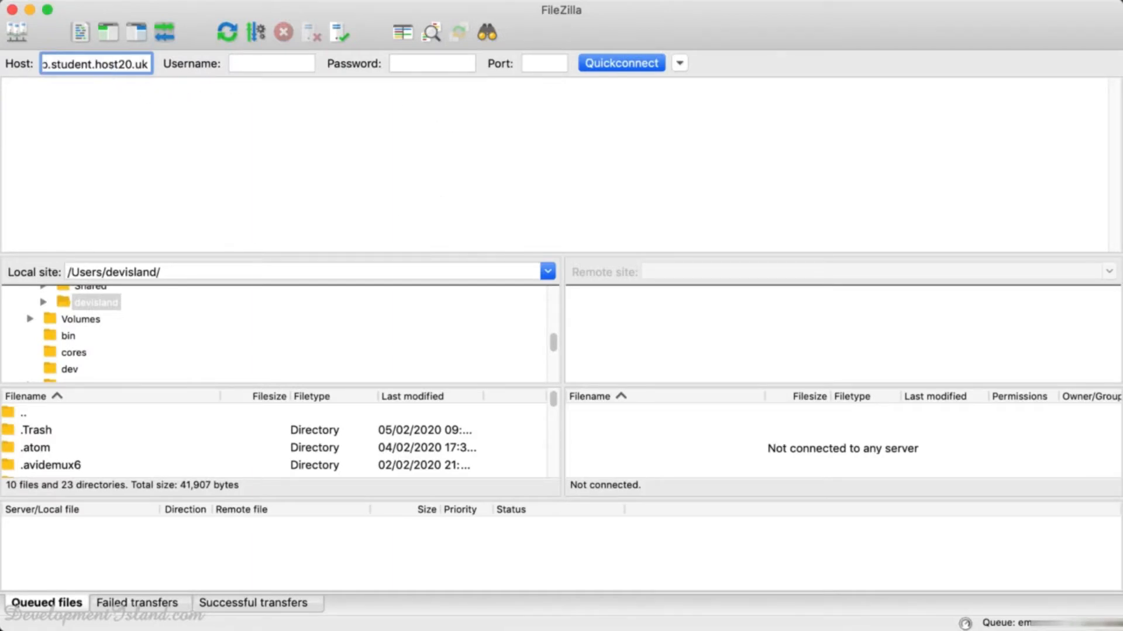
key(super+Tab)
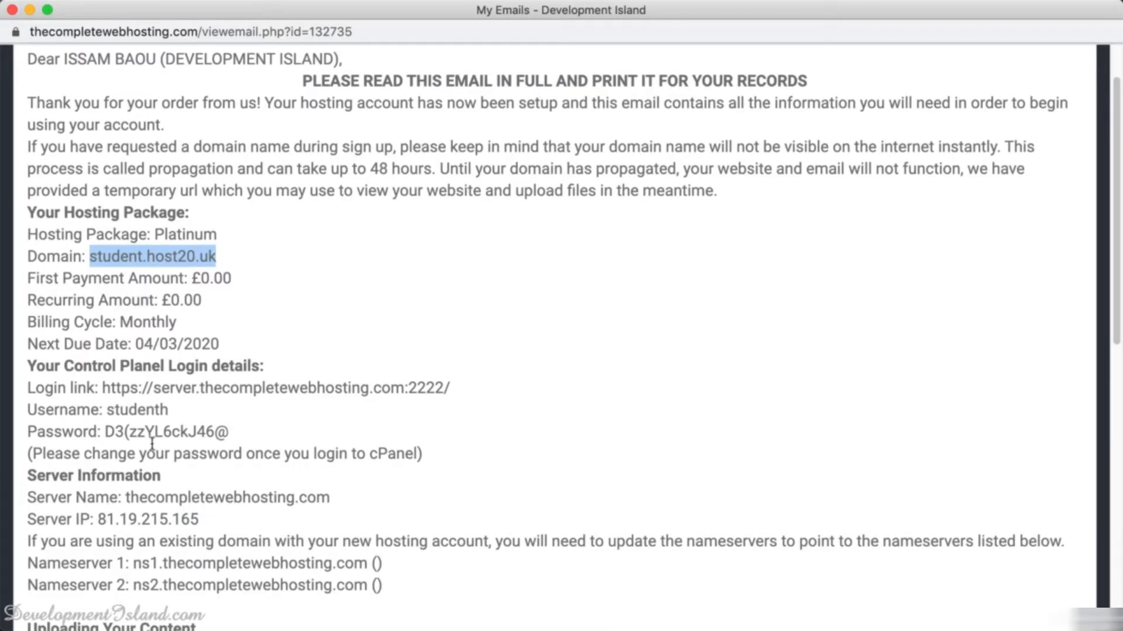
double_click(139, 409)
key(super+c)
key(super+Tab)
click(279, 68)
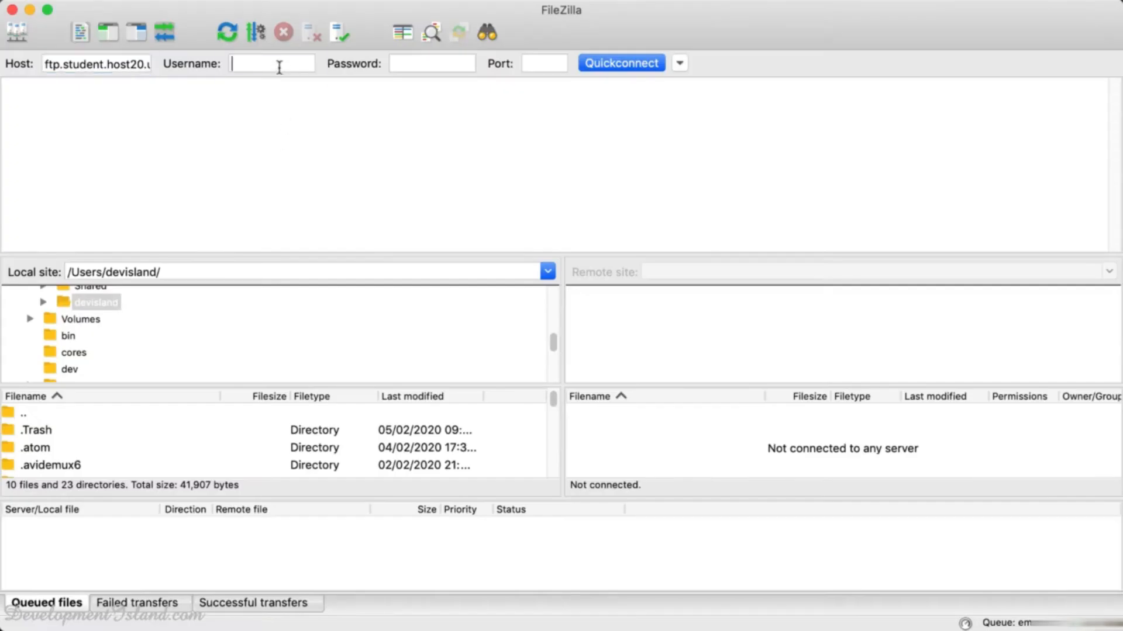
key(super+v)
Paste the account password from the email, set port 21, and Quickconnect.
key(super+Tab)
drag(233, 433, 105, 433)
key(super+c)
key(super+Tab)
click(407, 69)
key(super+v)
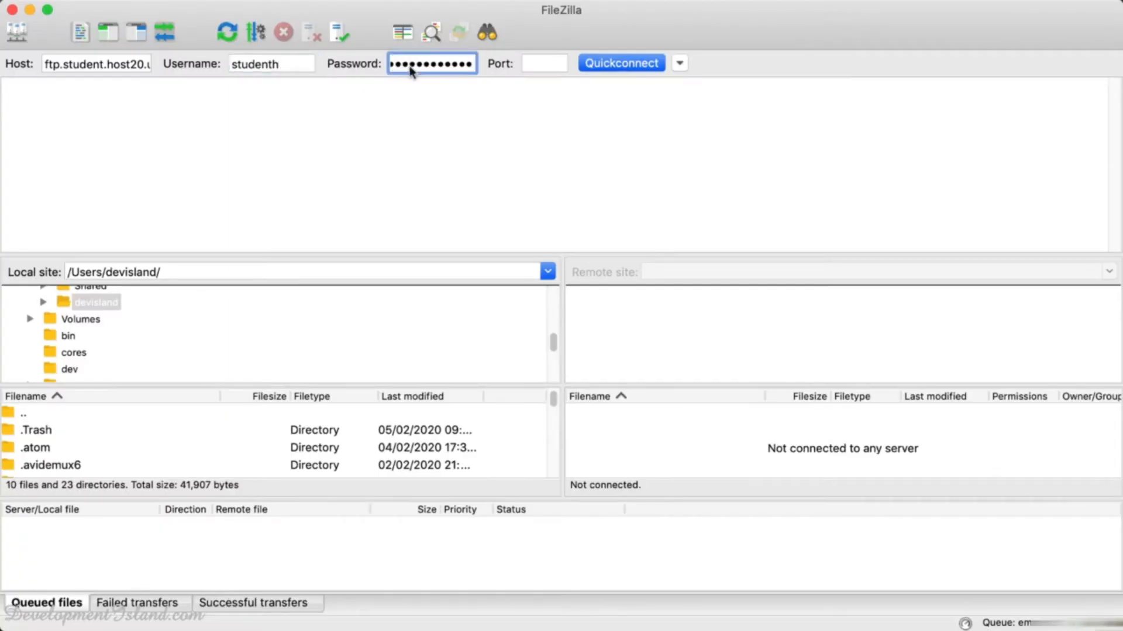
click(548, 64)
text(21)
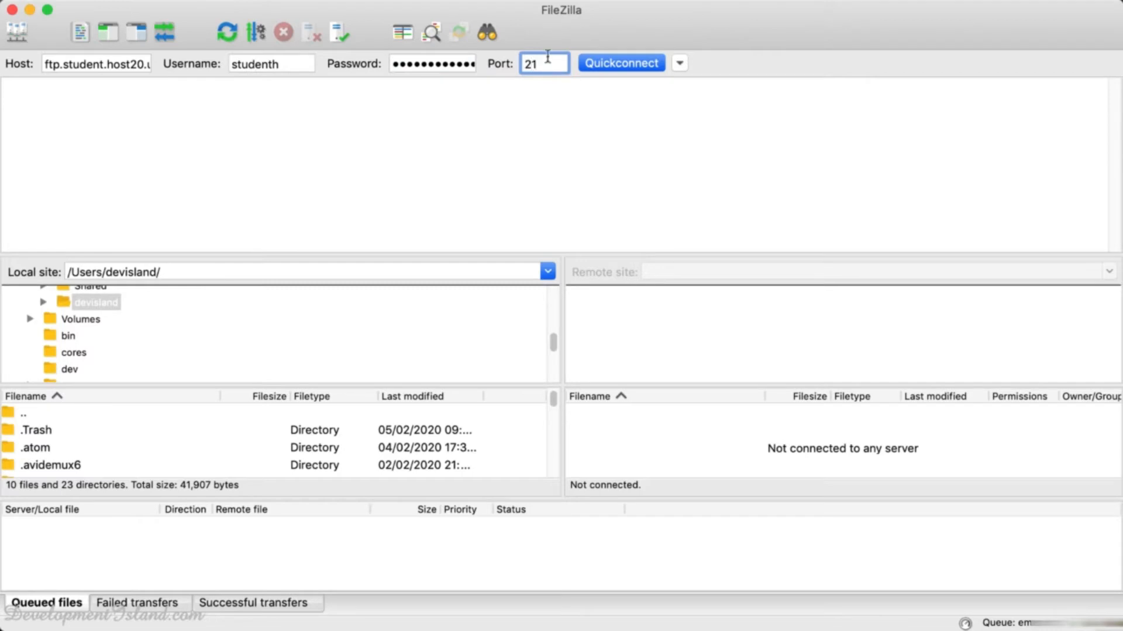
click(623, 68)
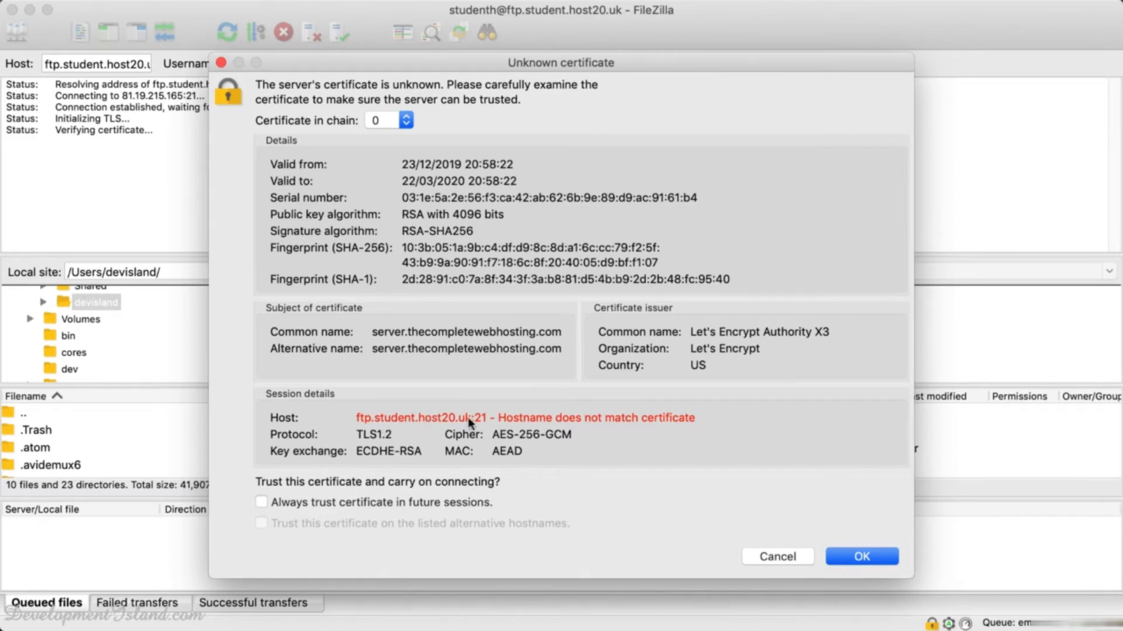
Tick 'Always trust certificate in future sessions' and accept the certificate with OK.
click(261, 502)
click(873, 554)
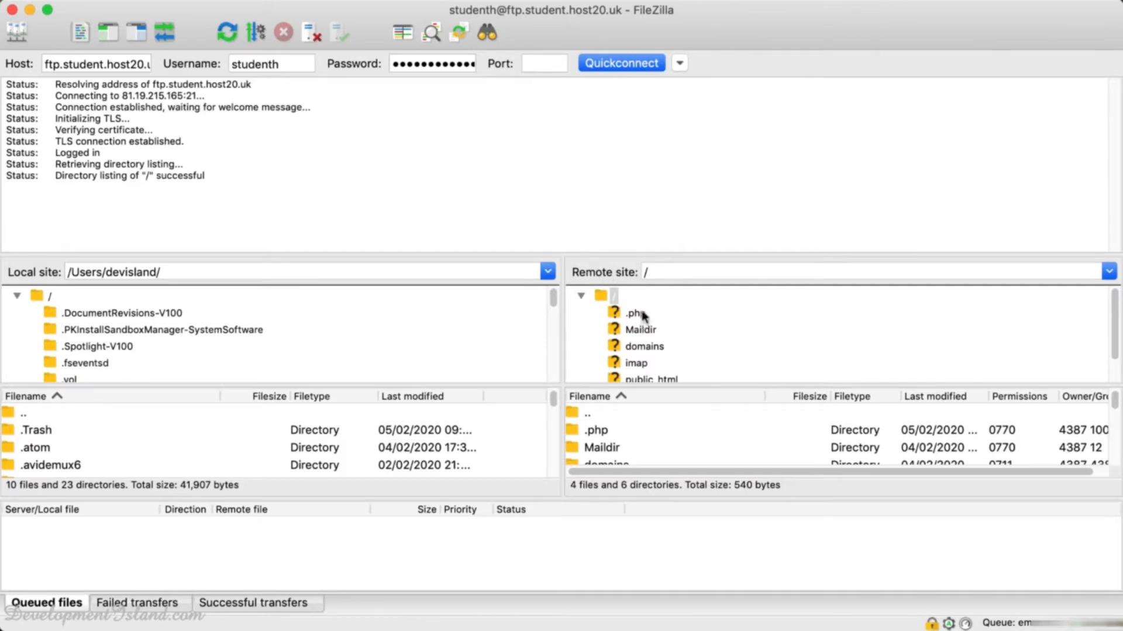
Select the Desktop folder THE COMPLETE WEB DEVELOPEMENT COURSE locally, then the remote root /.
scroll(640, 345, down, 1)
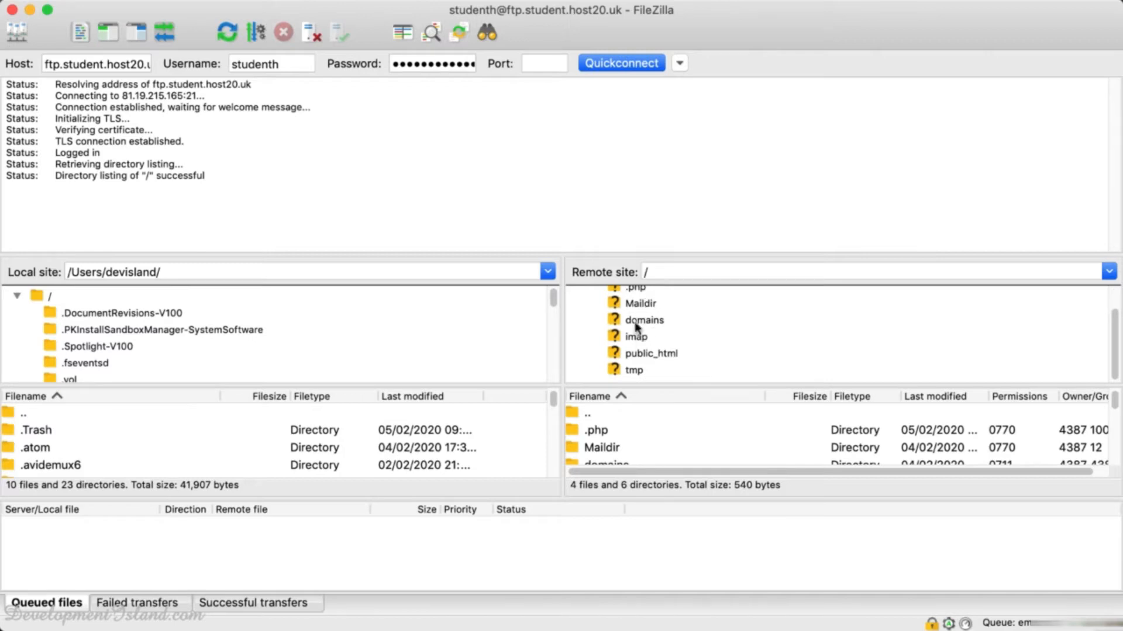
scroll(639, 330, up, 1)
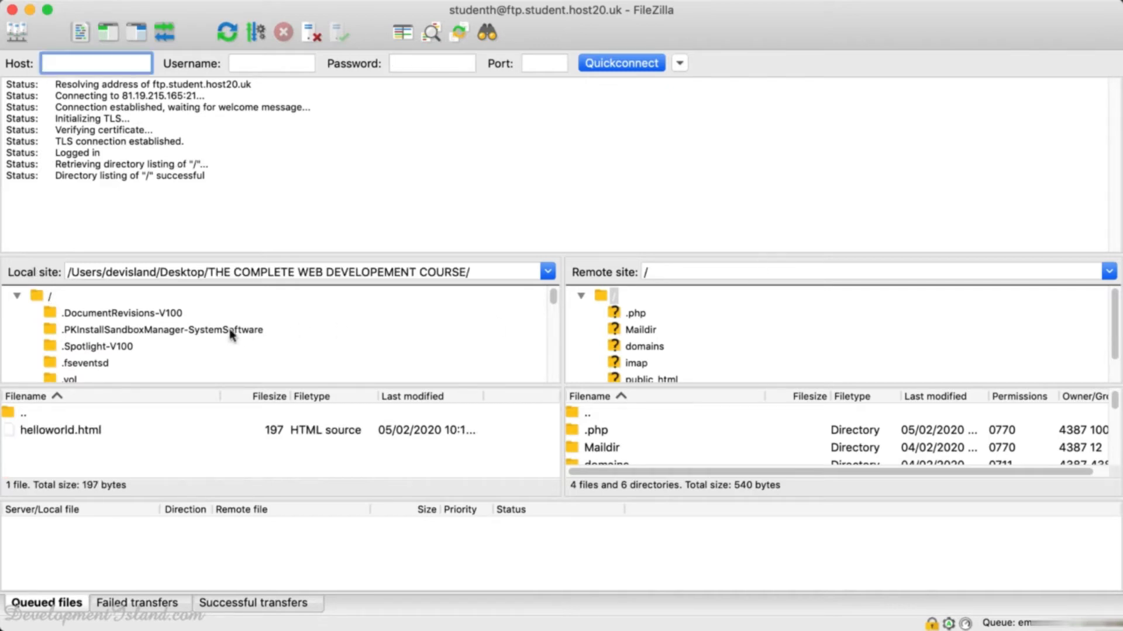
scroll(94, 334, down, 3)
scroll(95, 334, down, 5)
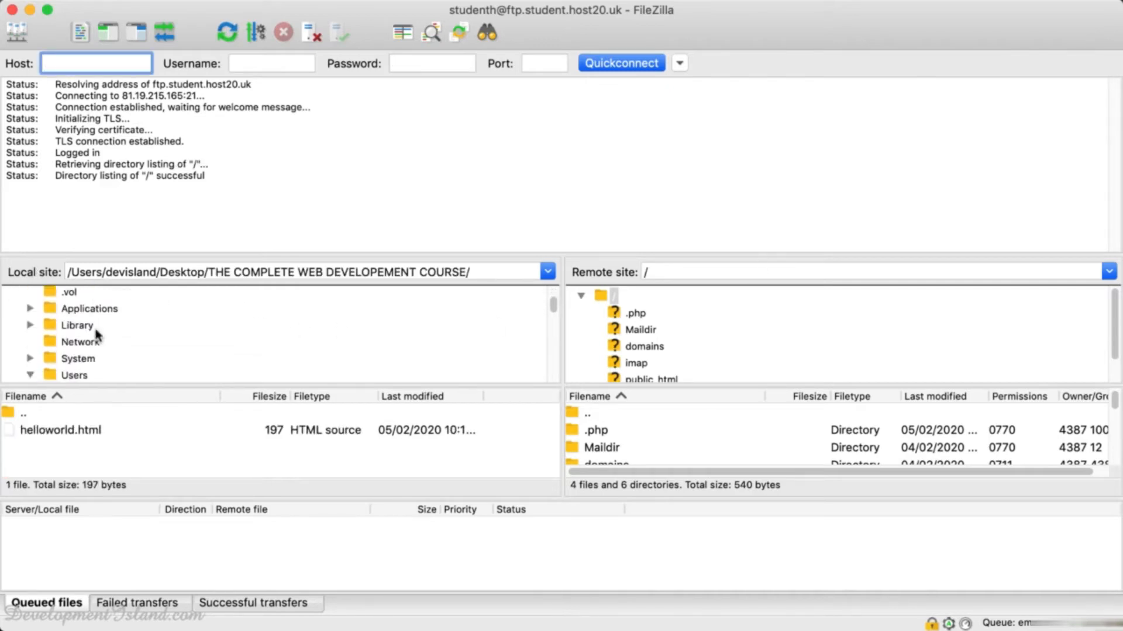
scroll(75, 354, down, 4)
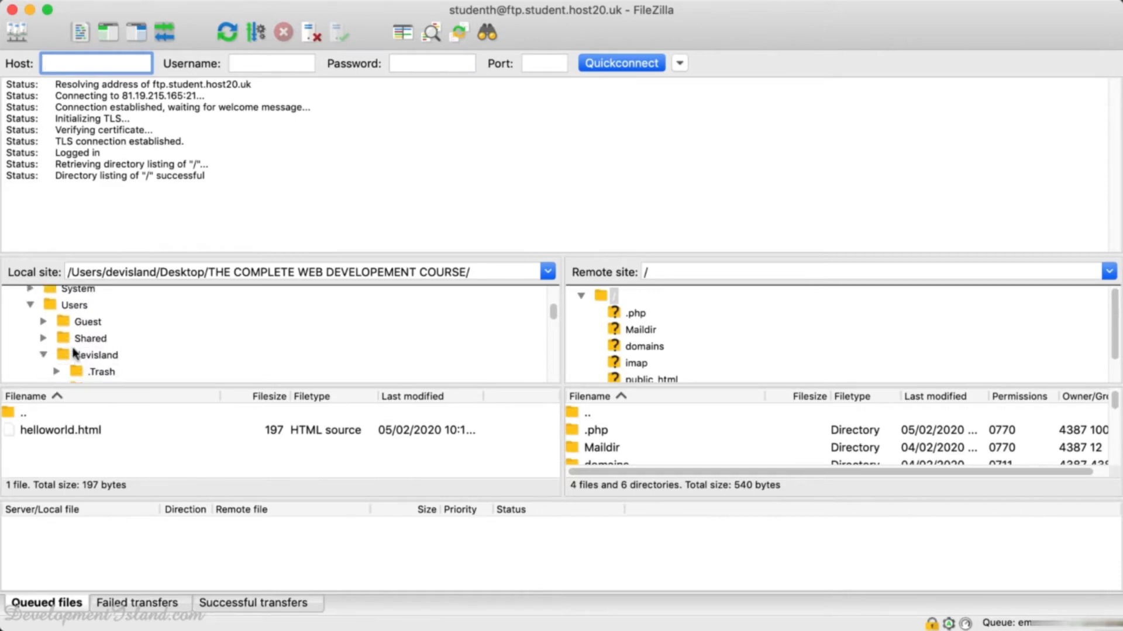
scroll(94, 321, down, 1)
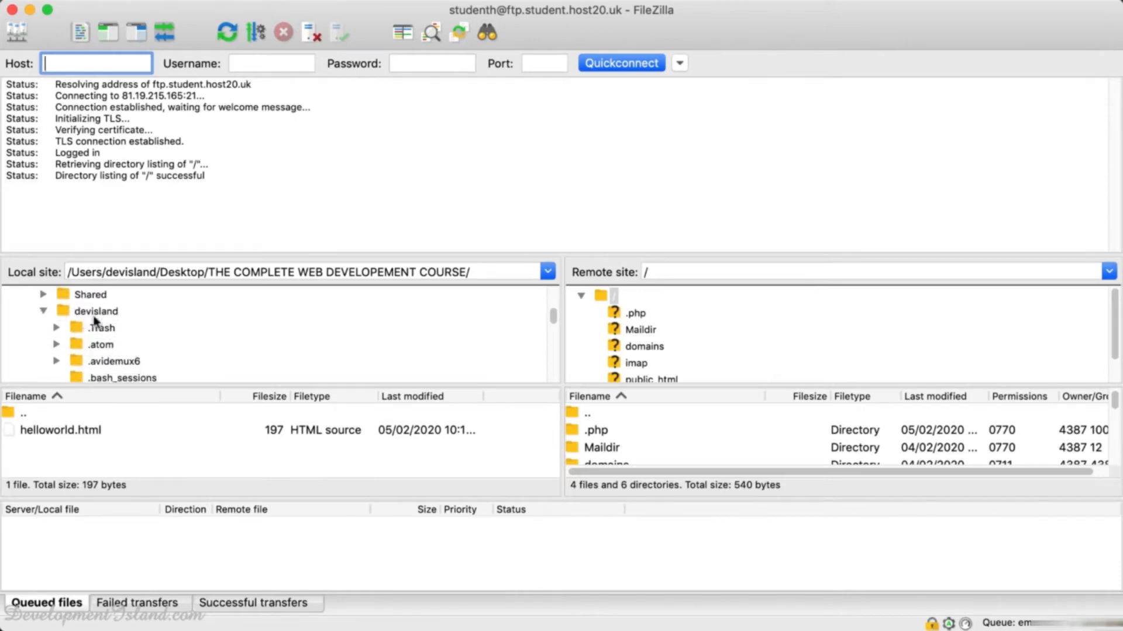
scroll(96, 316, down, 3)
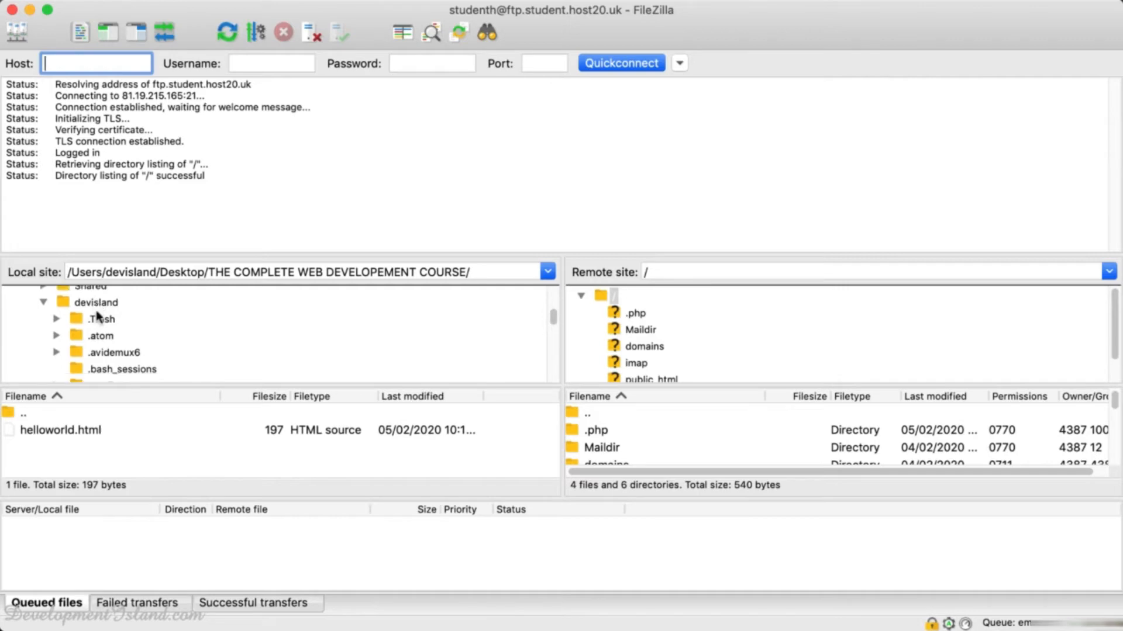
scroll(96, 320, down, 6)
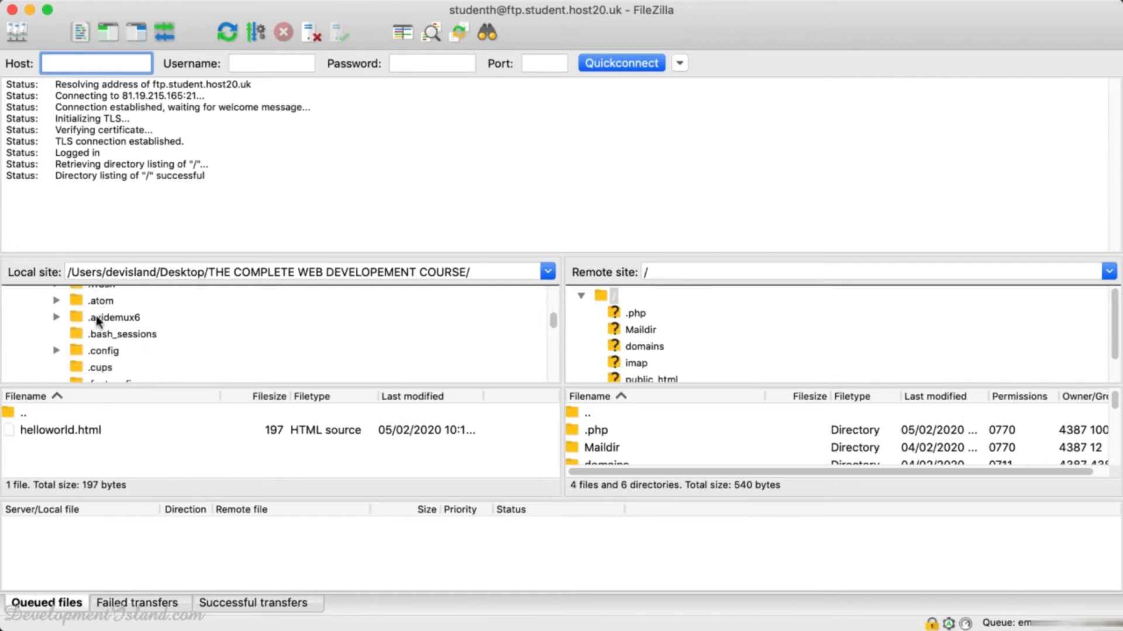
scroll(96, 321, down, 10)
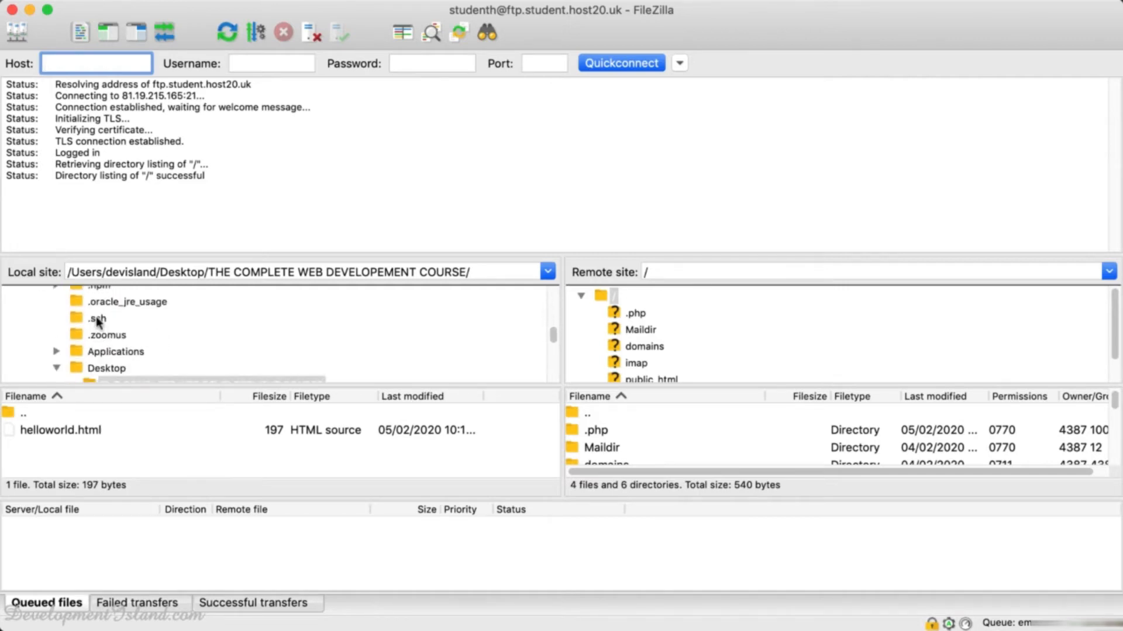
scroll(106, 347, down, 1)
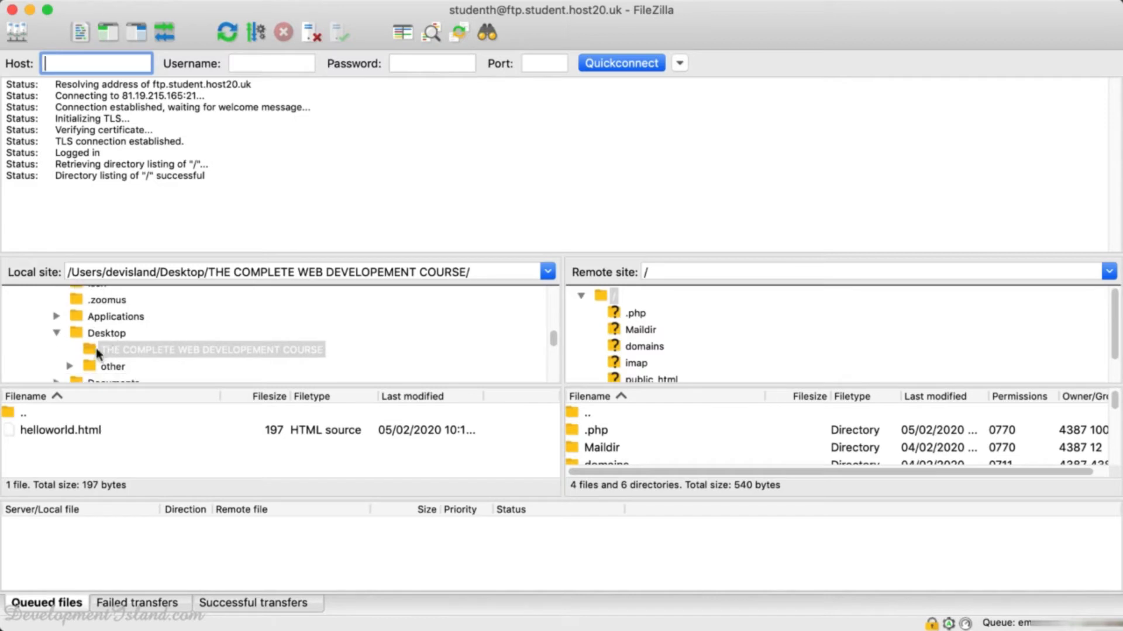
scroll(166, 336, down, 1)
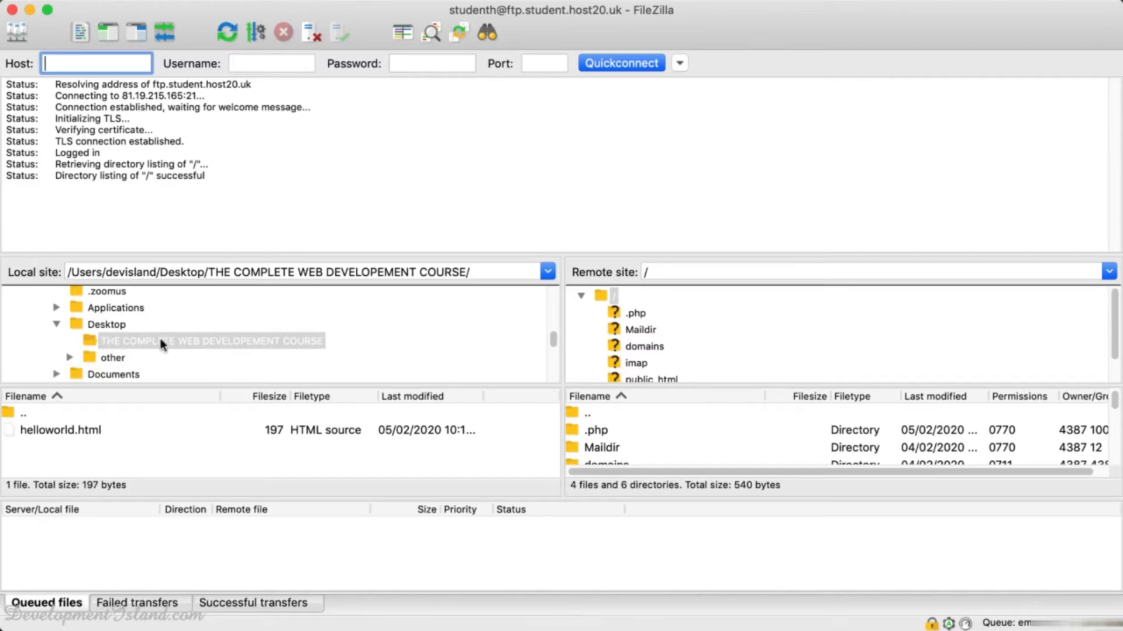
click(90, 342)
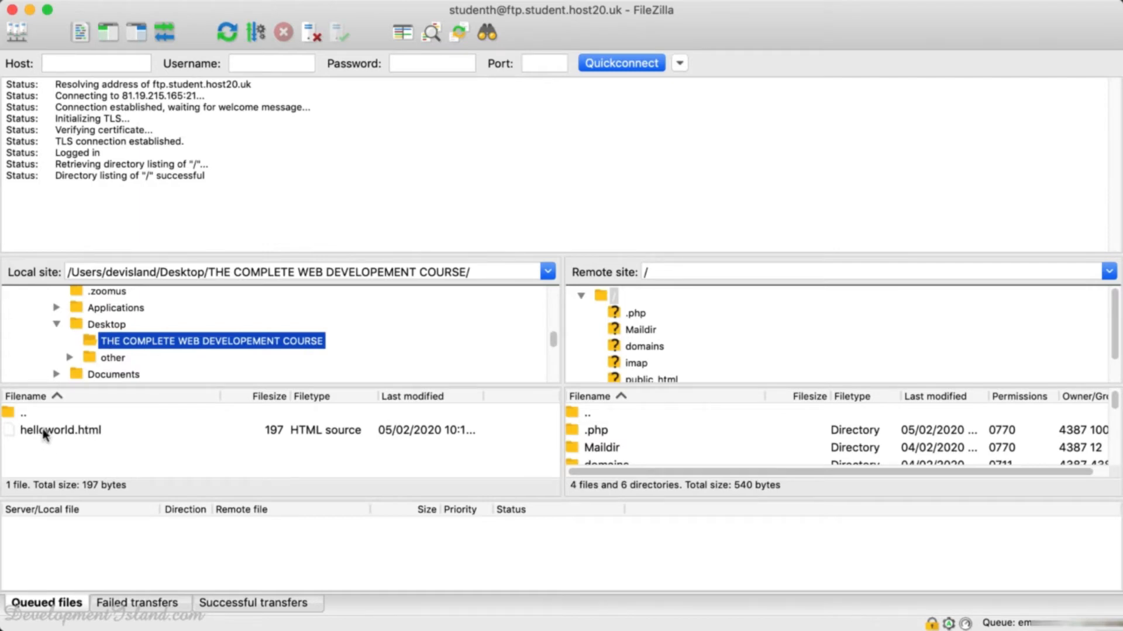
click(611, 296)
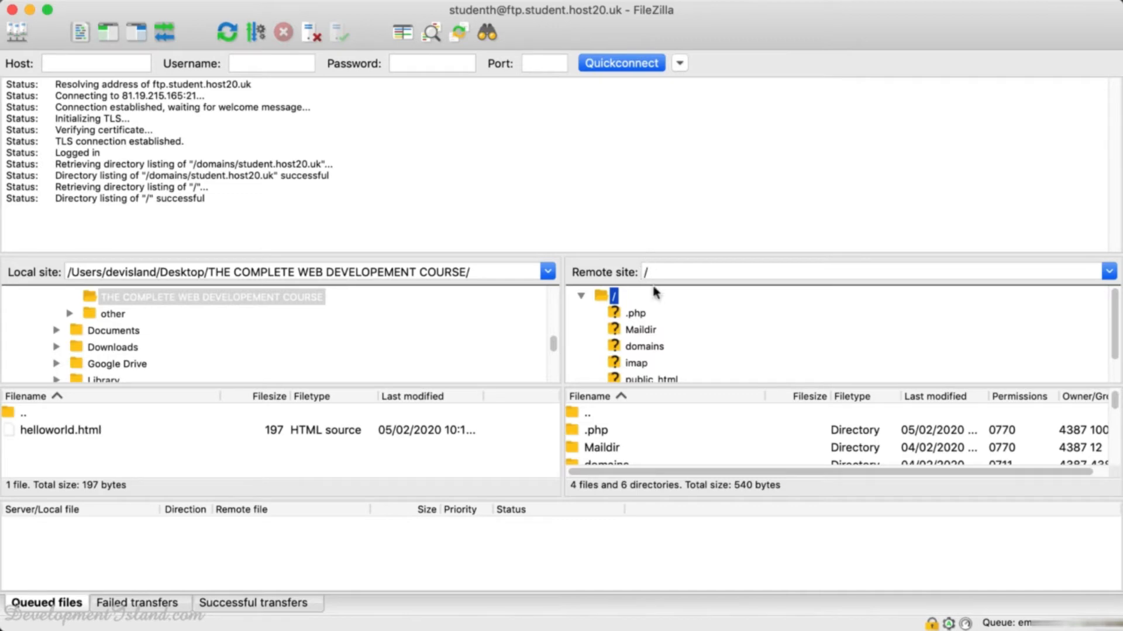
Browse the remote tree through domains > student.host20.uk > public_html.
scroll(636, 336, down, 1)
click(632, 339)
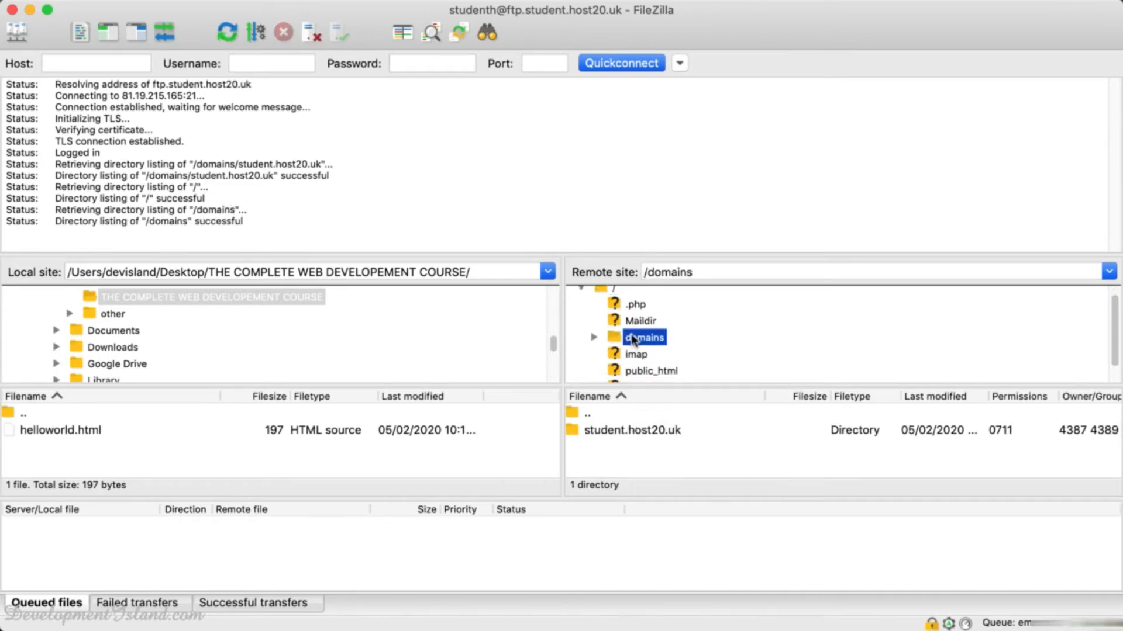
double_click(617, 342)
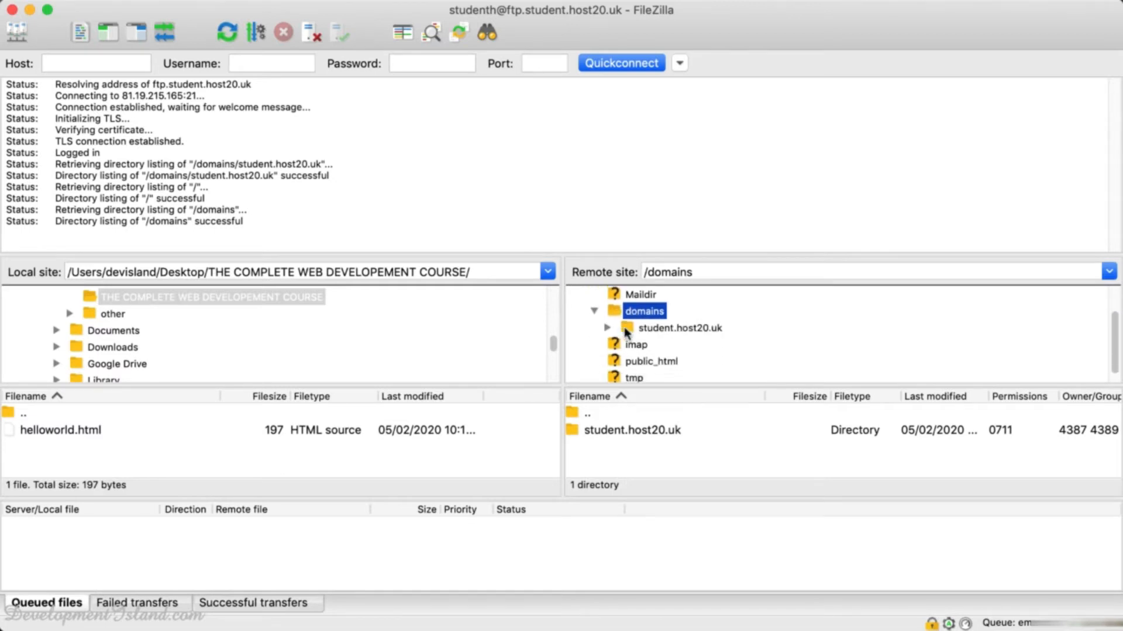
double_click(626, 331)
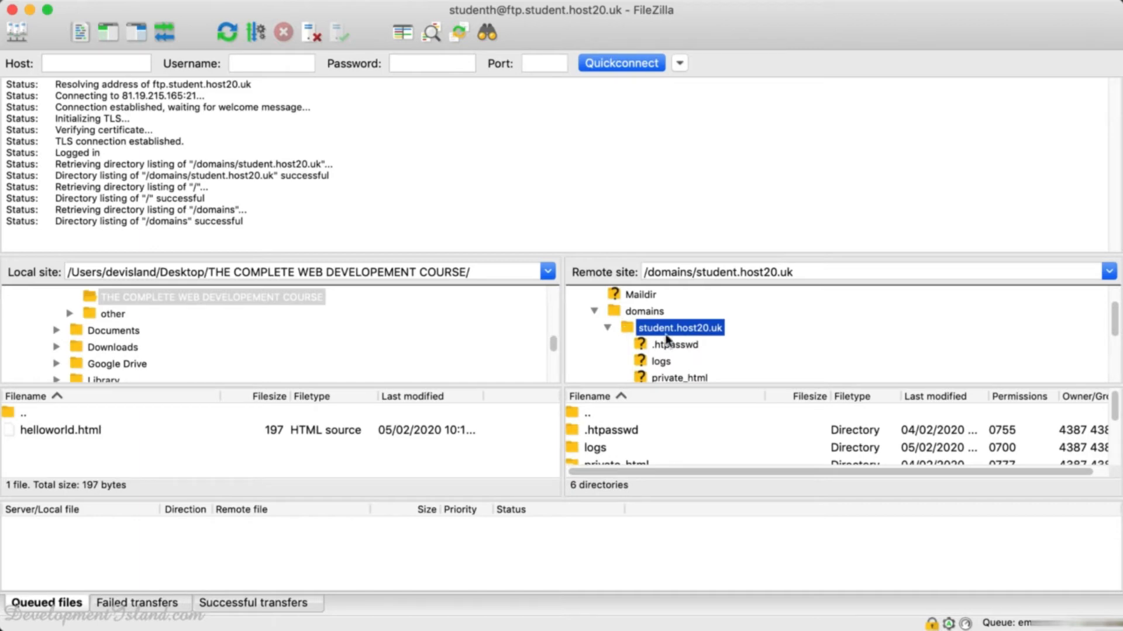
scroll(665, 337, down, 2)
scroll(665, 339, down, 2)
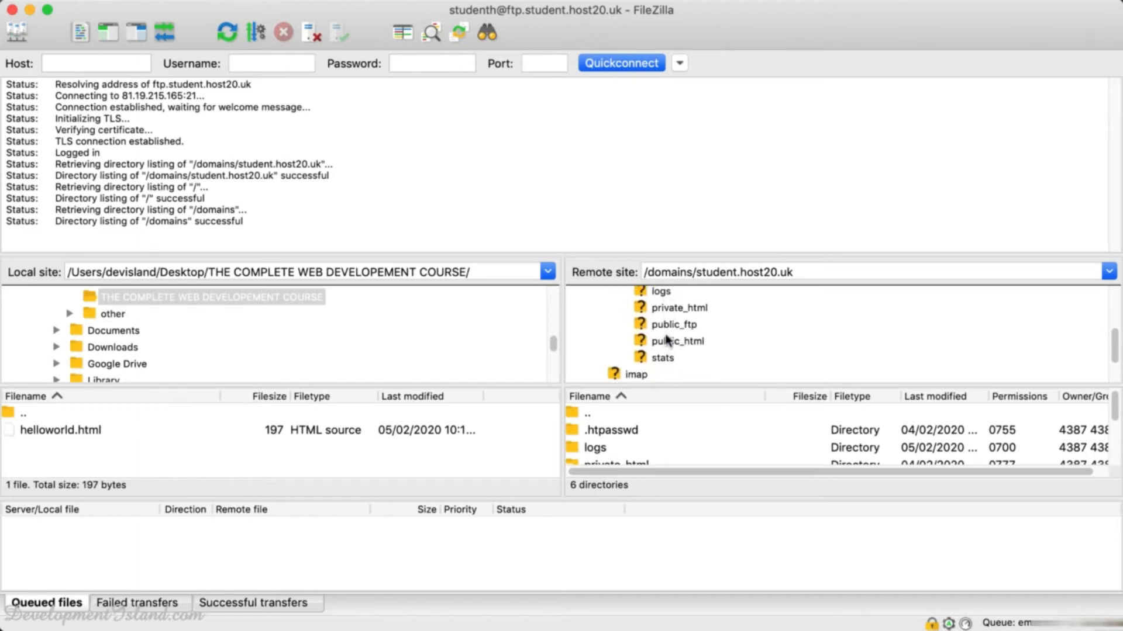
click(658, 342)
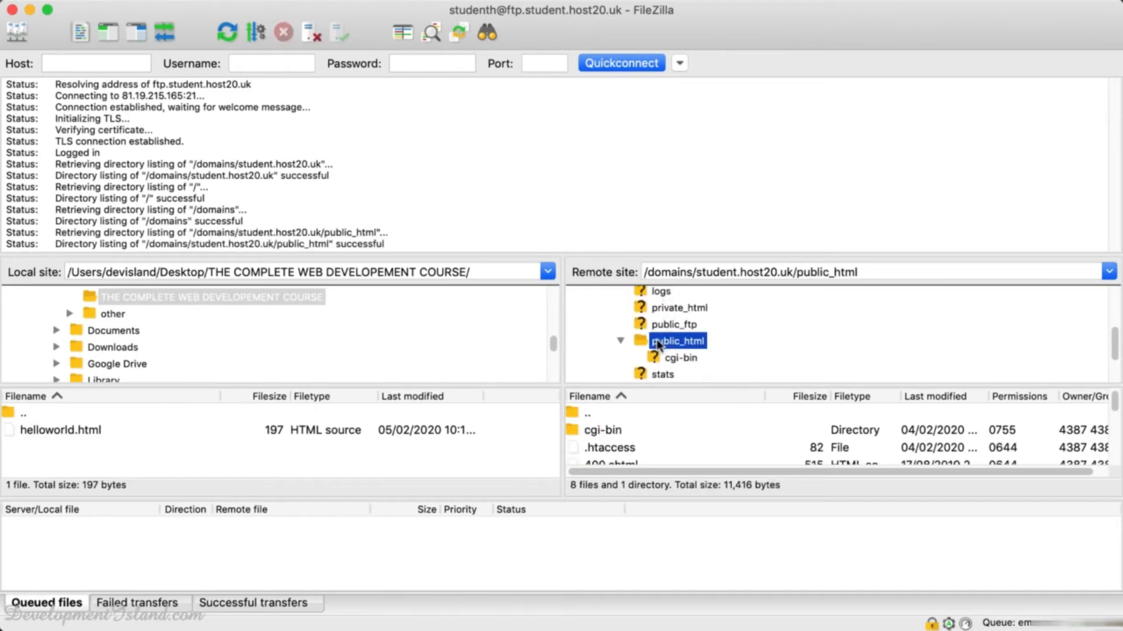
Drag the message log splitter up so the file lists get more room.
scroll(657, 340, down, 1)
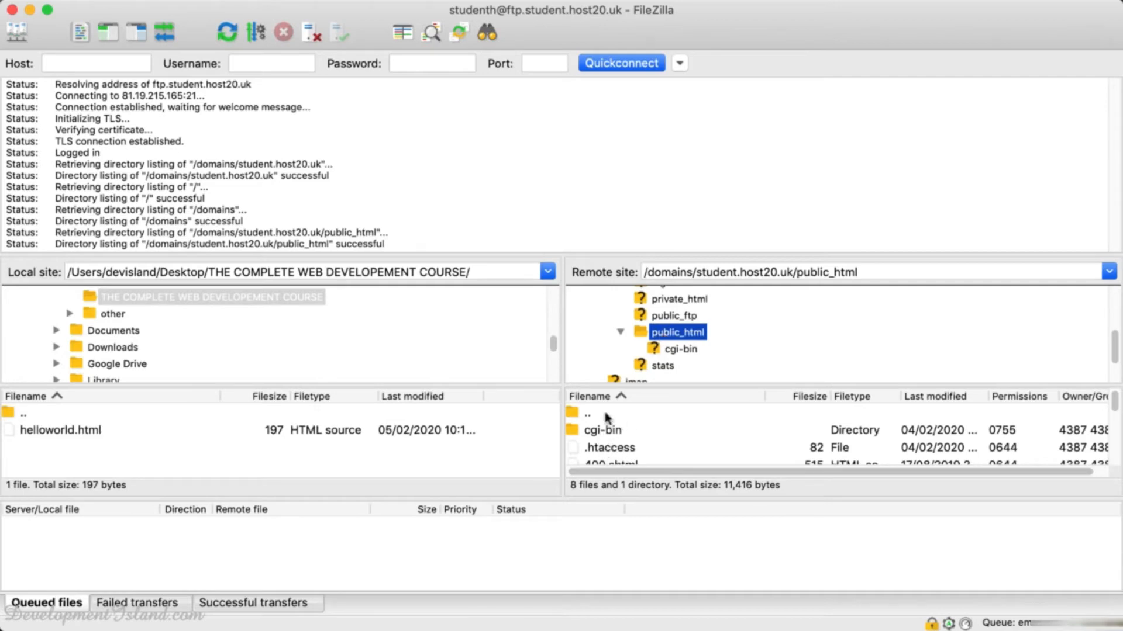
scroll(611, 438, down, 5)
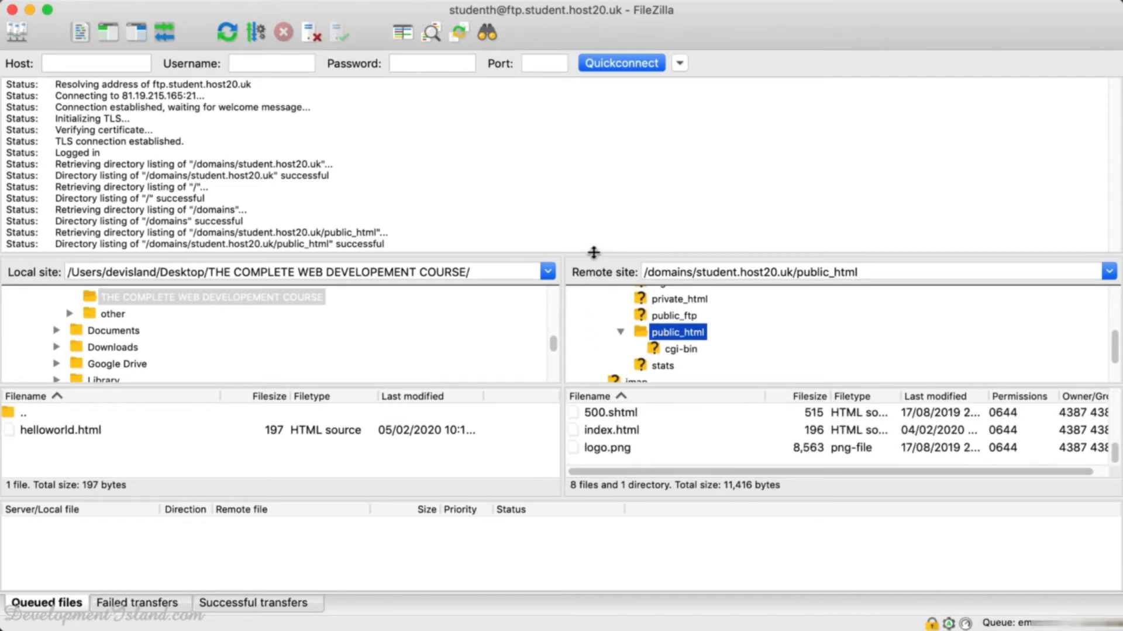
drag(592, 255, 591, 142)
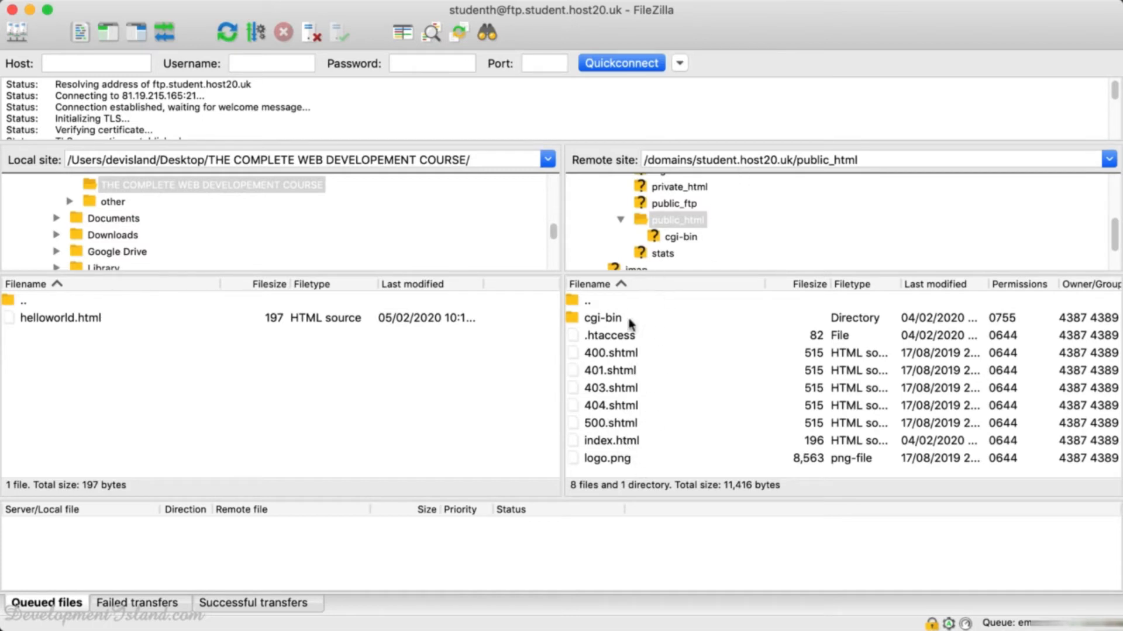
Delete index.html from the server's public_html folder, leaving 7 files there.
scroll(687, 225, down, 3)
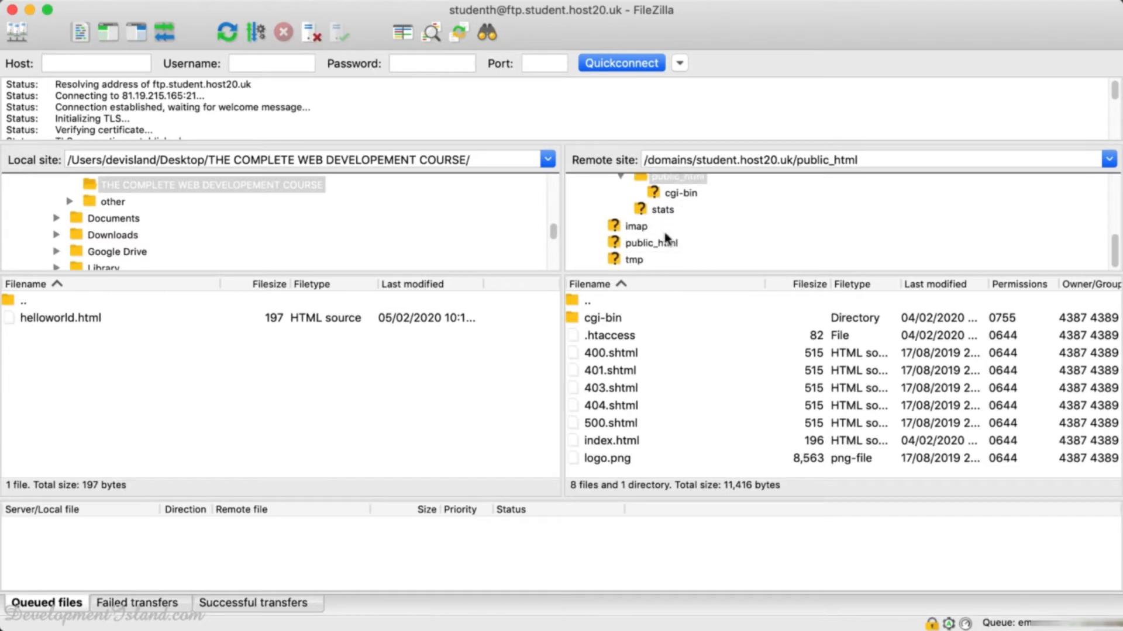
click(594, 442)
right_click(594, 442)
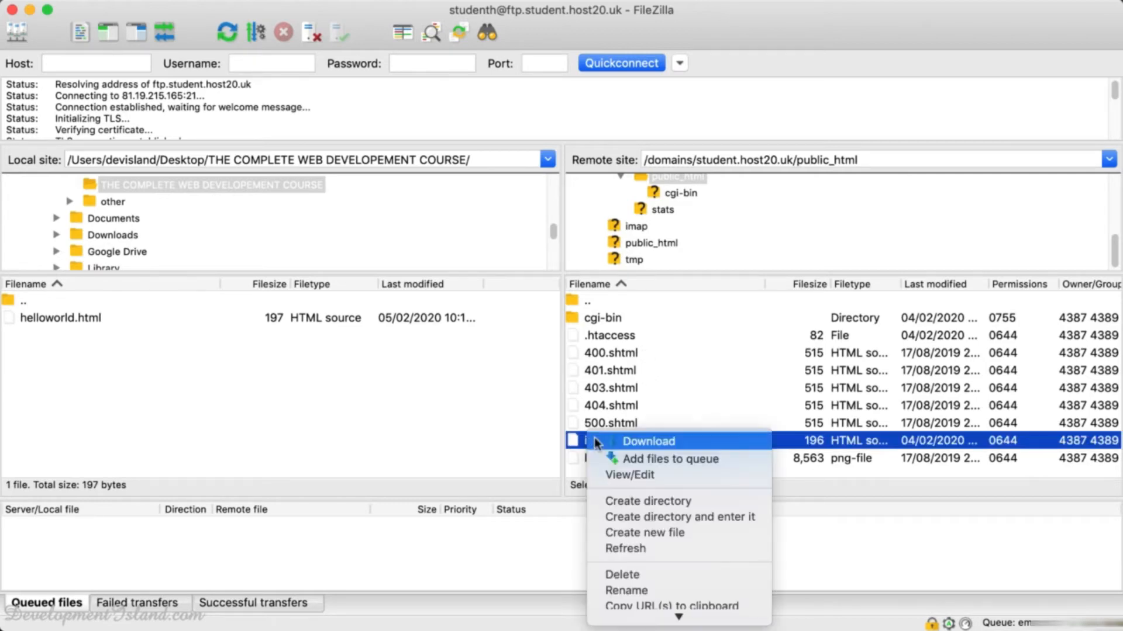
click(623, 576)
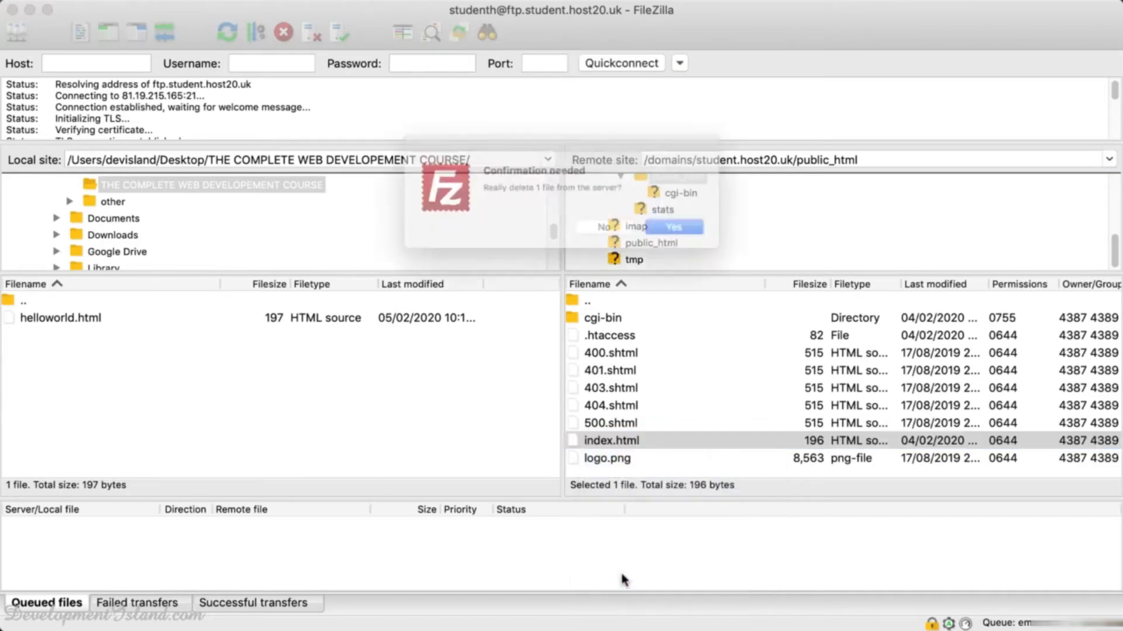
click(697, 234)
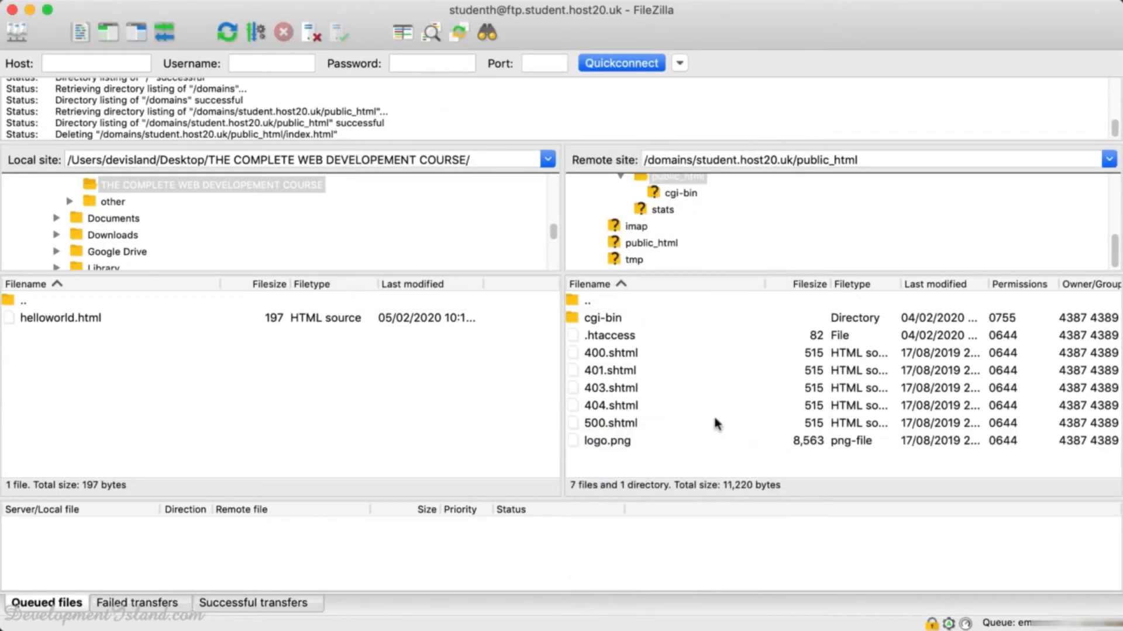
key(super+Tab)
key(super+Tab)
key(super+Tab)
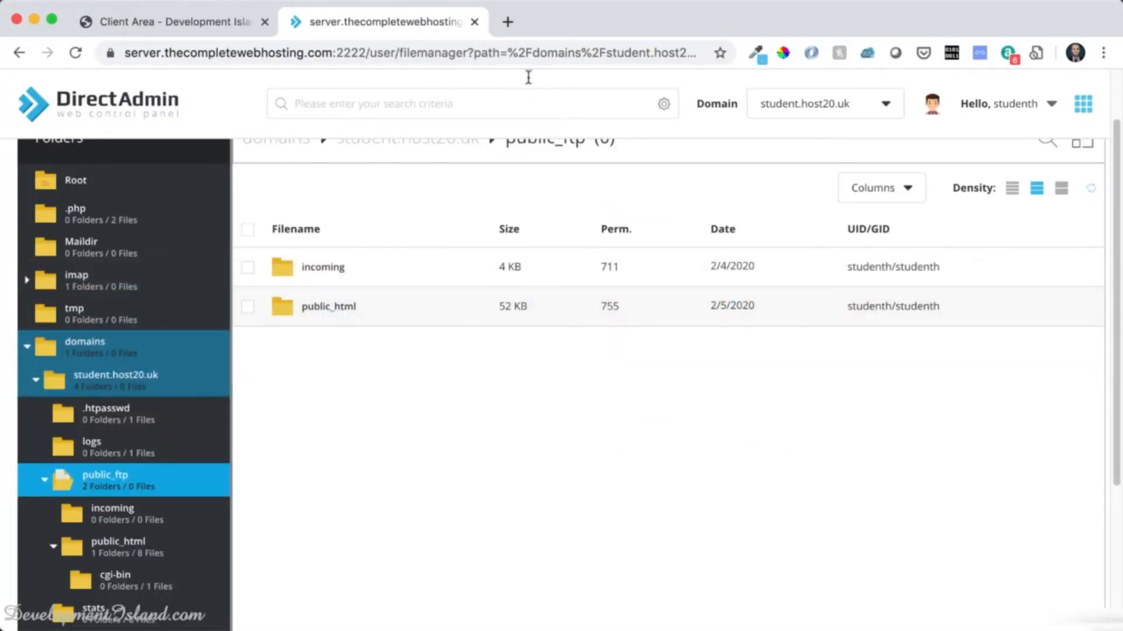
Load student.host20.uk in a new Chrome tab to view the site's file listing.
click(508, 22)
text(student.host20.uk)
key(Return)
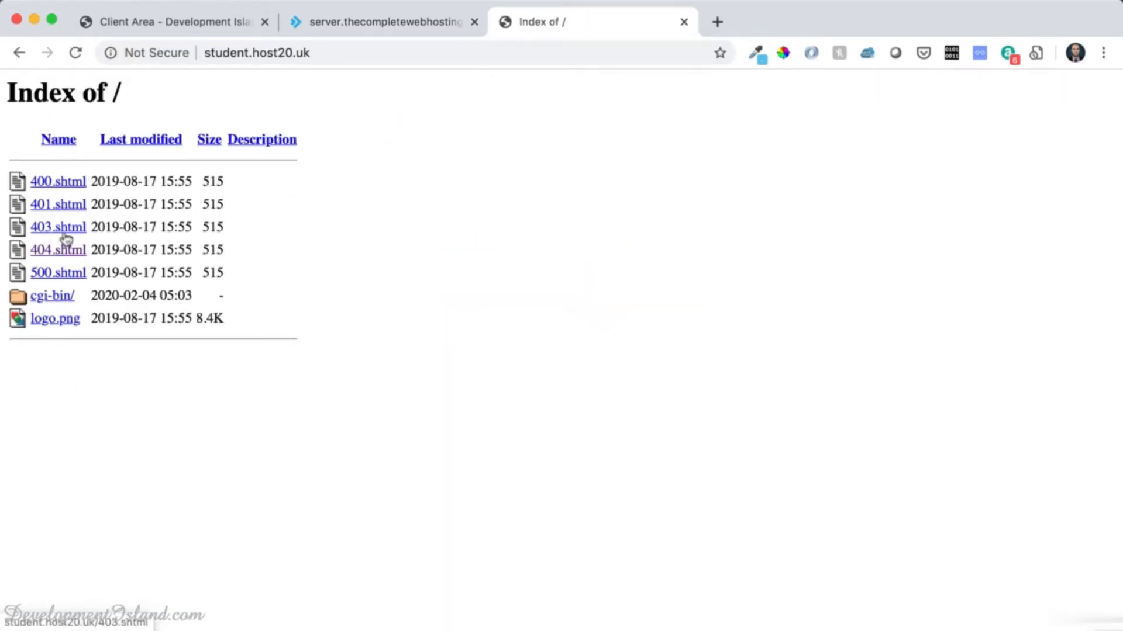
Upload helloworld.html from the local folder into the server's public_html folder.
key(super+Tab)
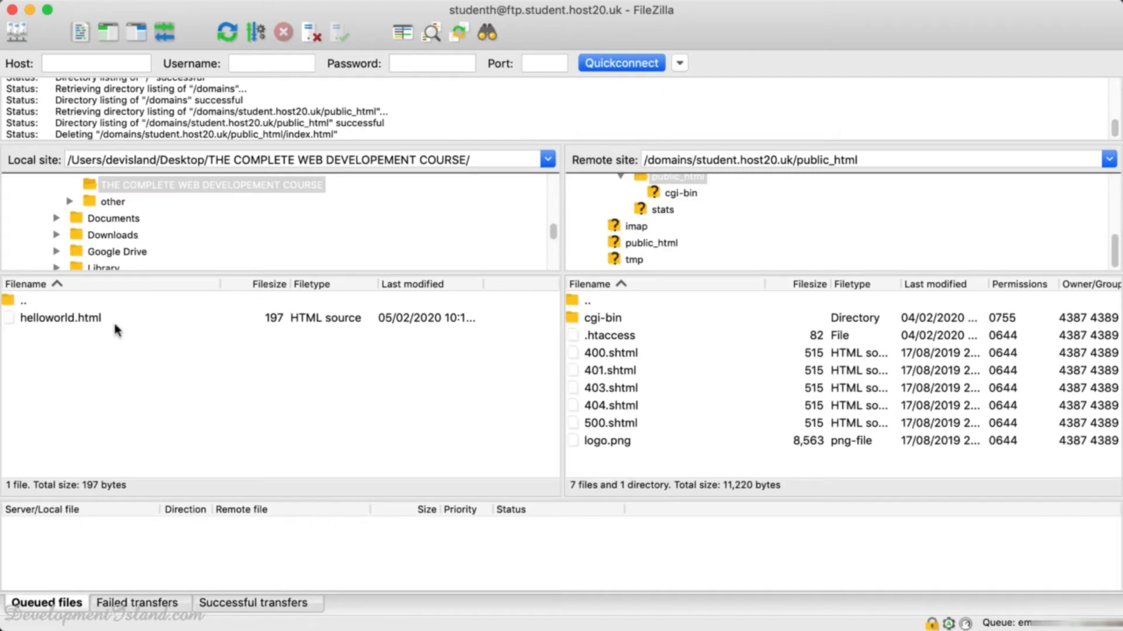
drag(22, 319, 682, 411)
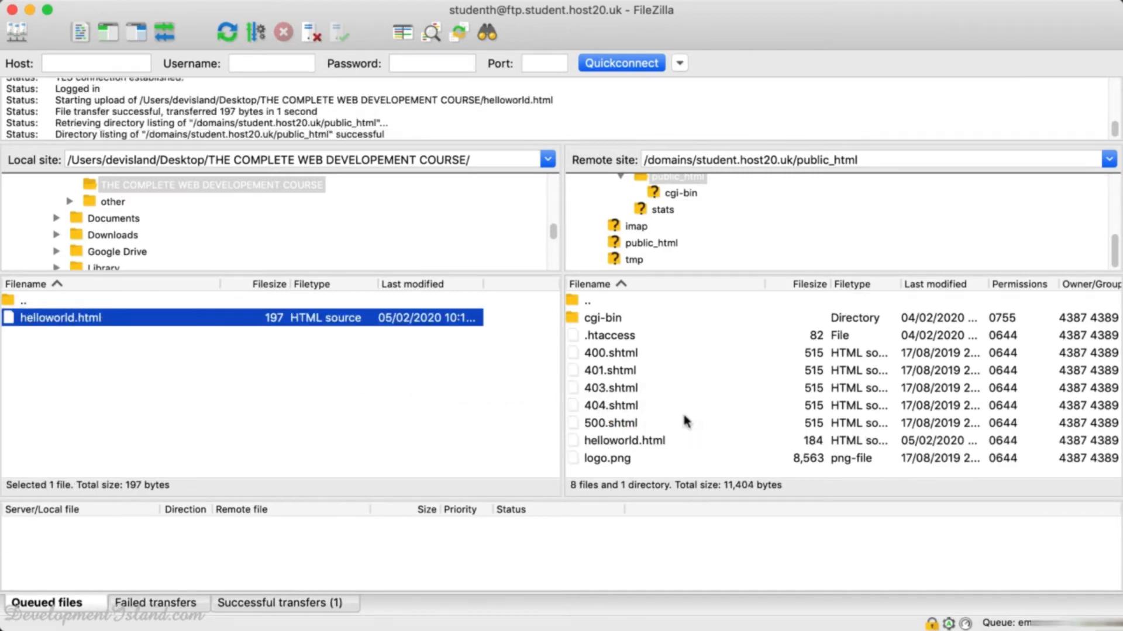
key(super+Tab)
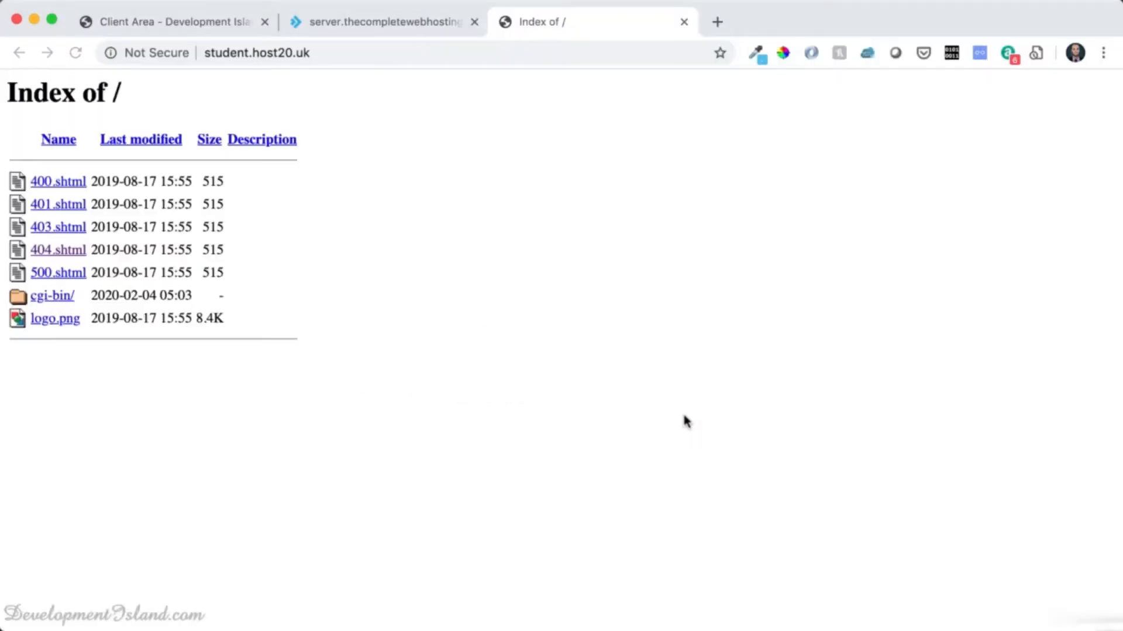
Reload the site listing and open helloworld.html, which displays 'Hello World!'.
click(76, 53)
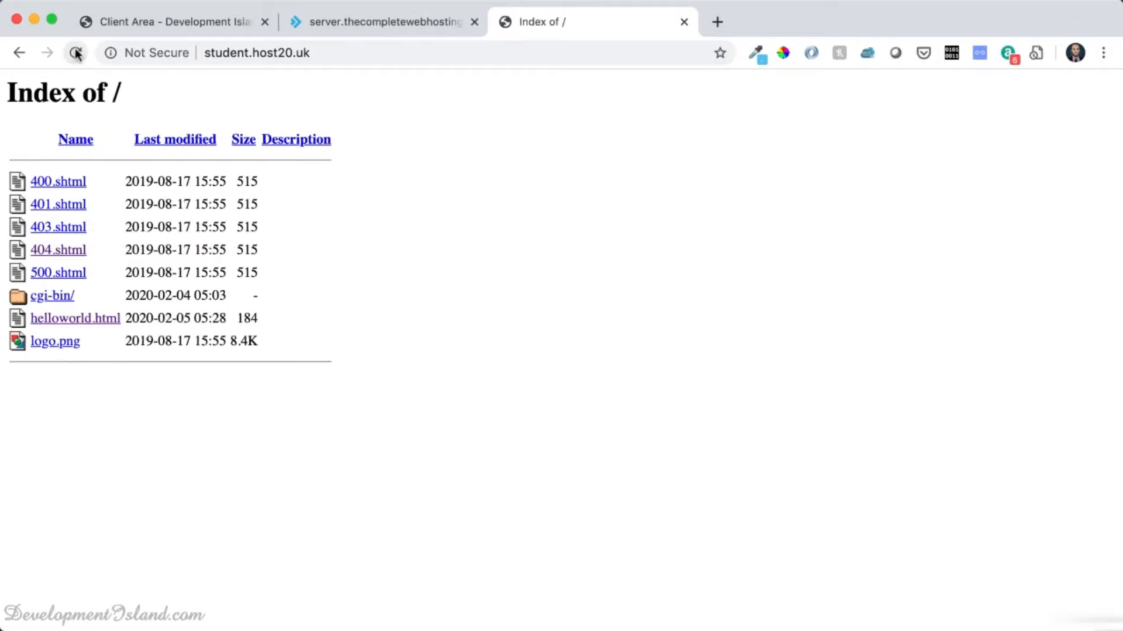
click(56, 320)
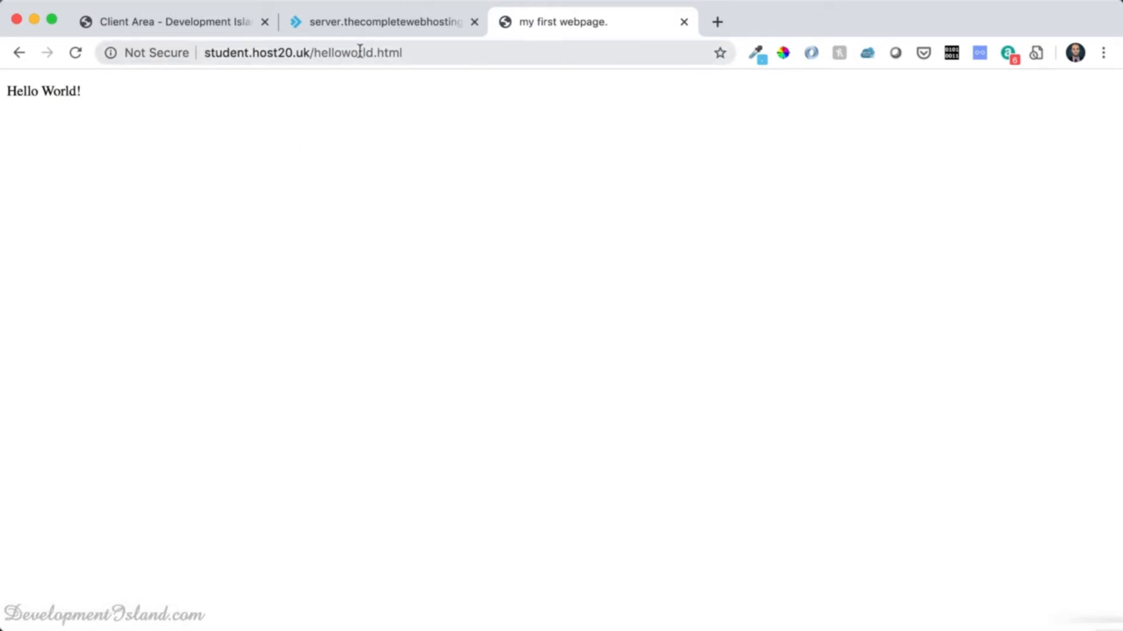
key(super+Tab)
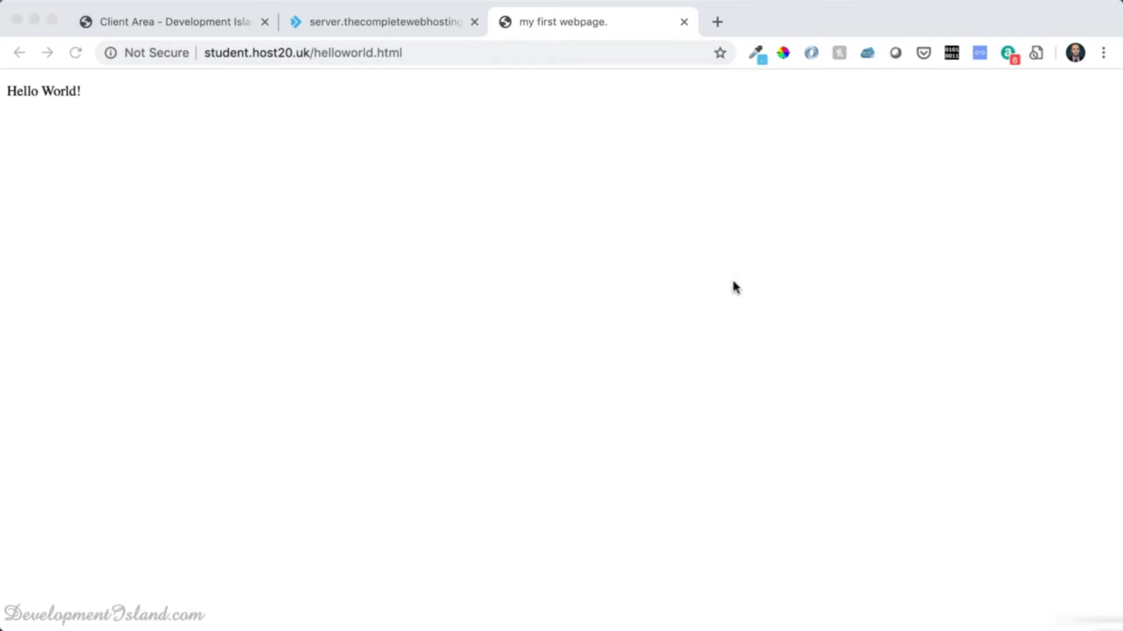
key(super+Tab)
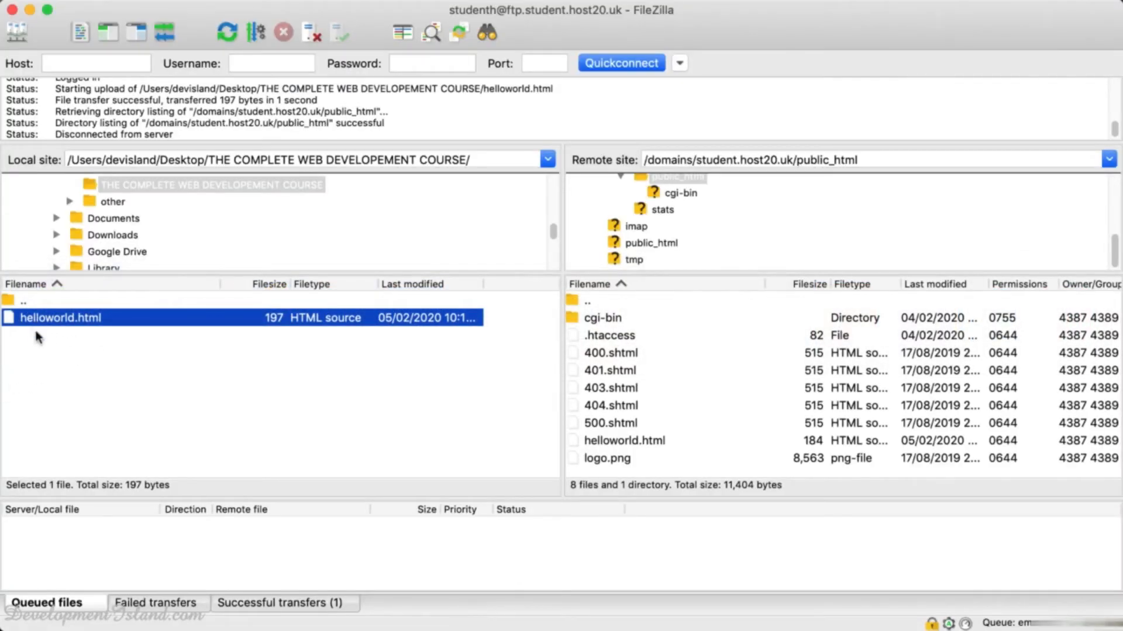
Rename helloworld.html on the server to index.html.
click(617, 445)
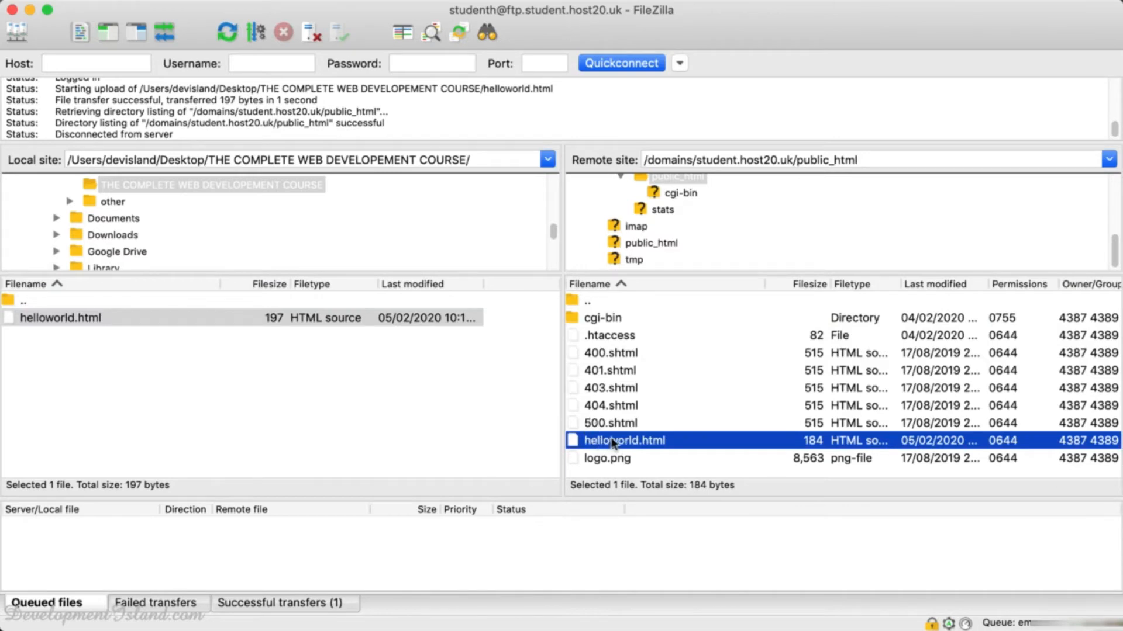
click(611, 439)
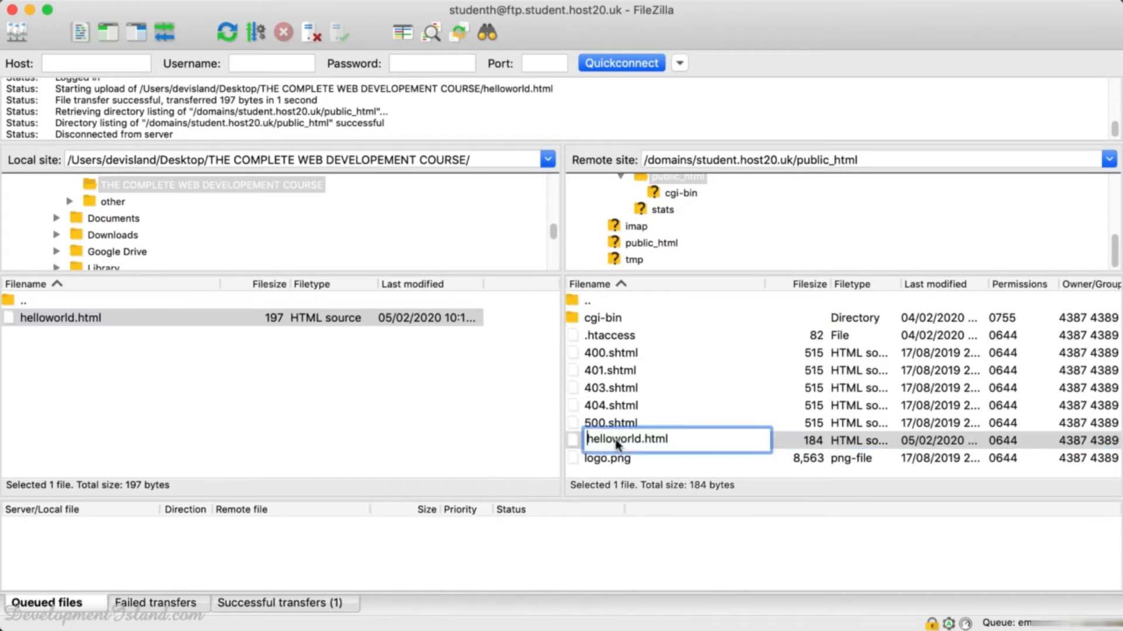
drag(644, 439, 585, 439)
text(index)
key(Return)
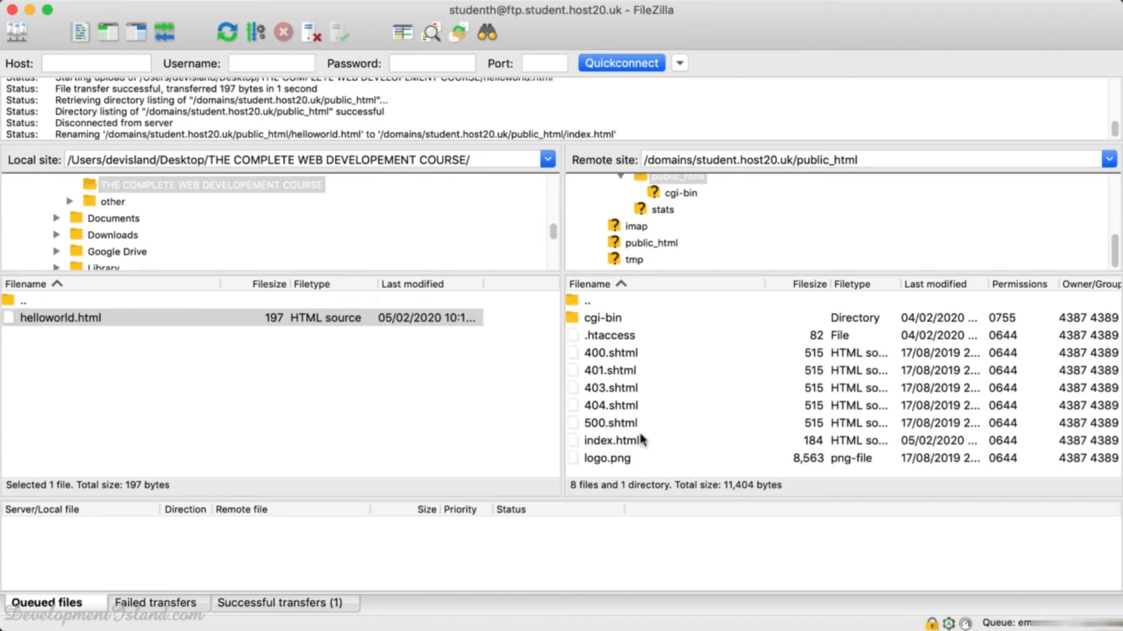
key(super+Tab)
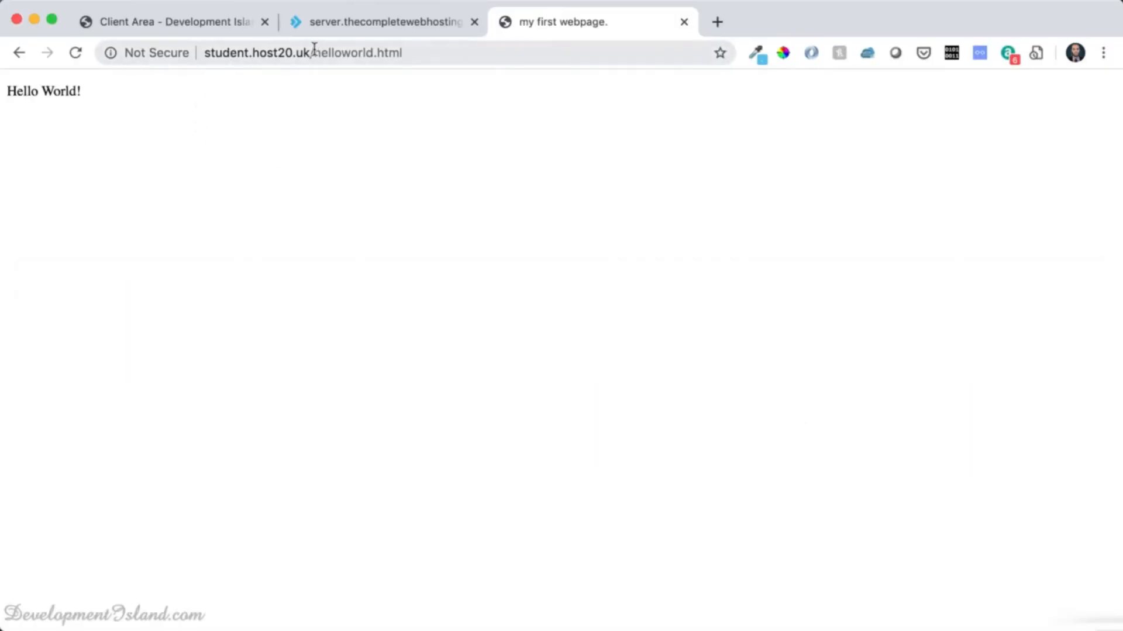
Load student.host20.uk/index.html to confirm it shows 'Hello World!'.
drag(314, 48, 438, 49)
text(index)
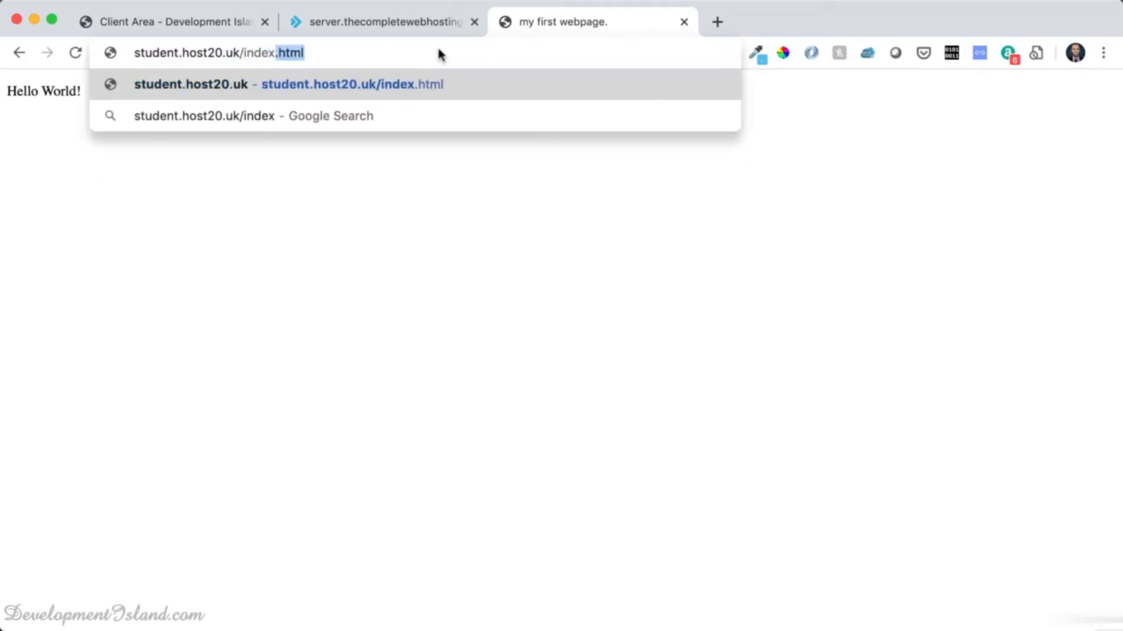
key(Return)
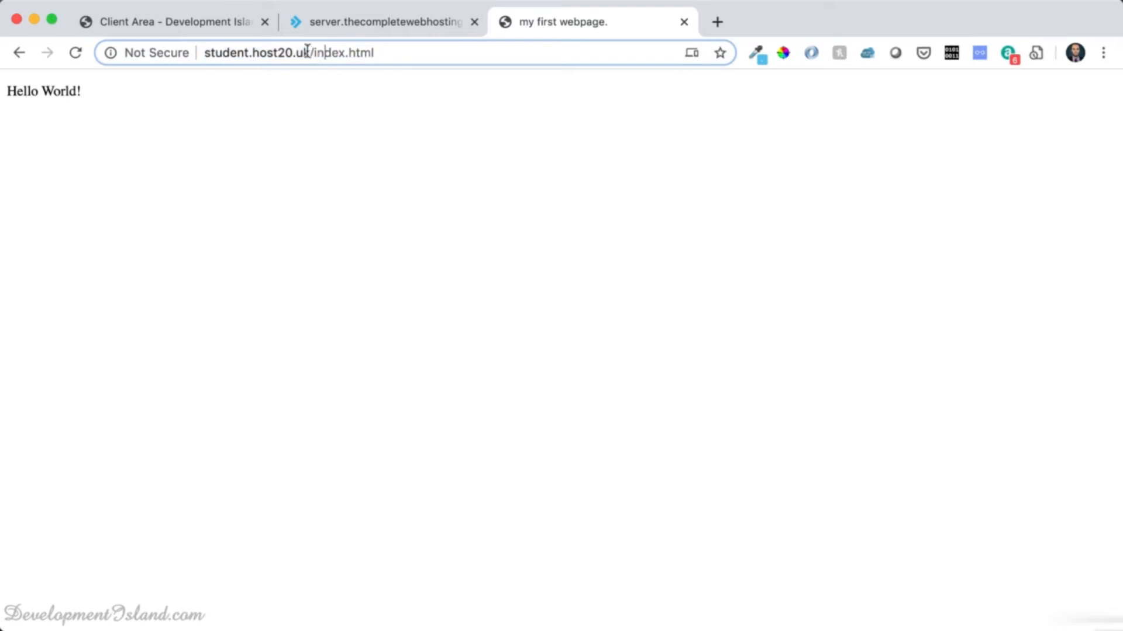
Load the bare student.host20.uk address, which also serves 'Hello World!'.
drag(311, 52, 444, 47)
key(BackSpace)
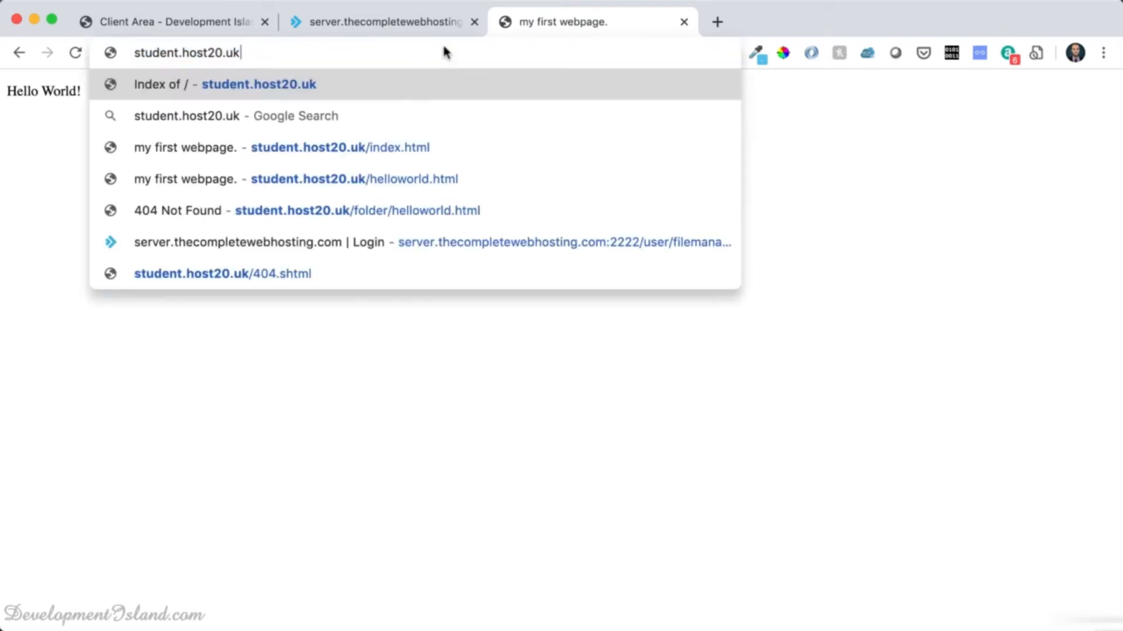
key(Return)
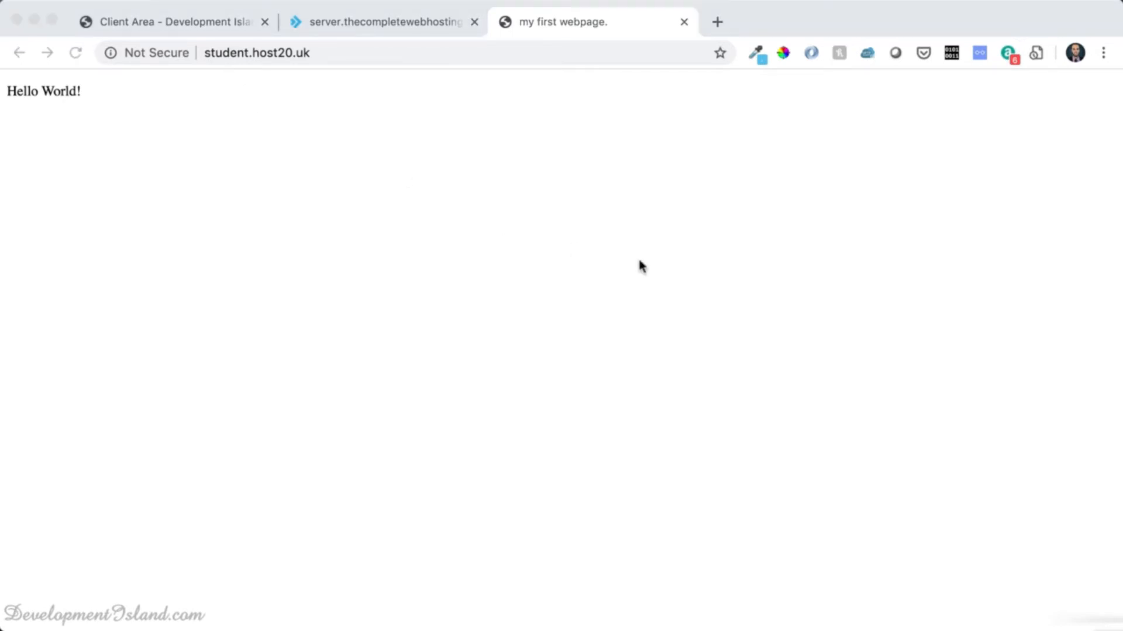
key(super+Tab)
key(super+Tab)
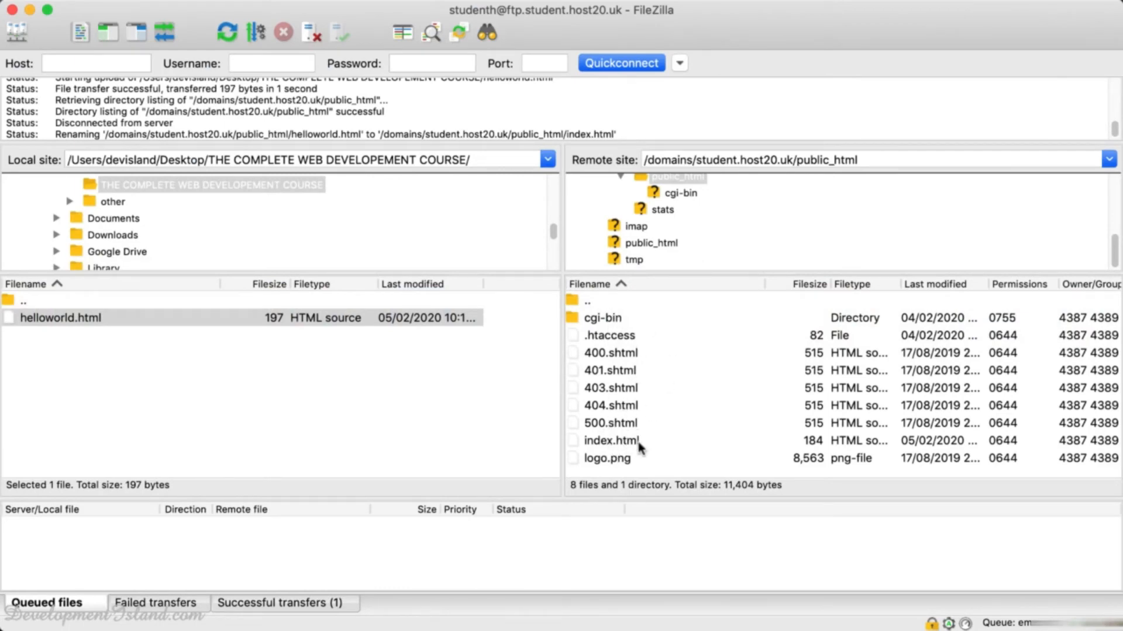
key(super+Tab)
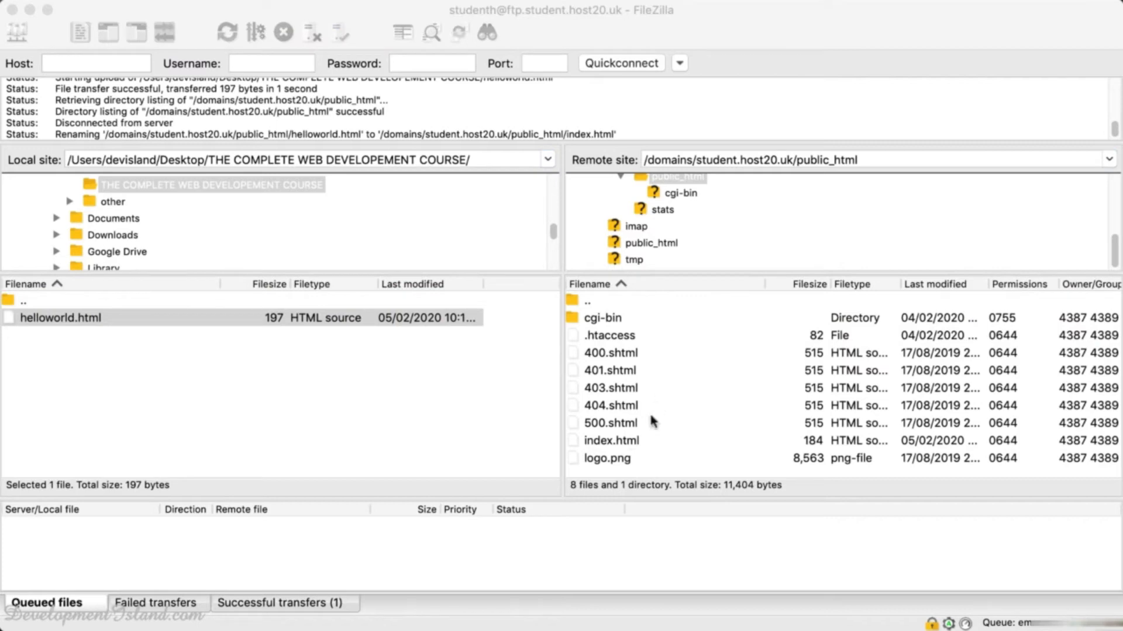
key(super+Tab)
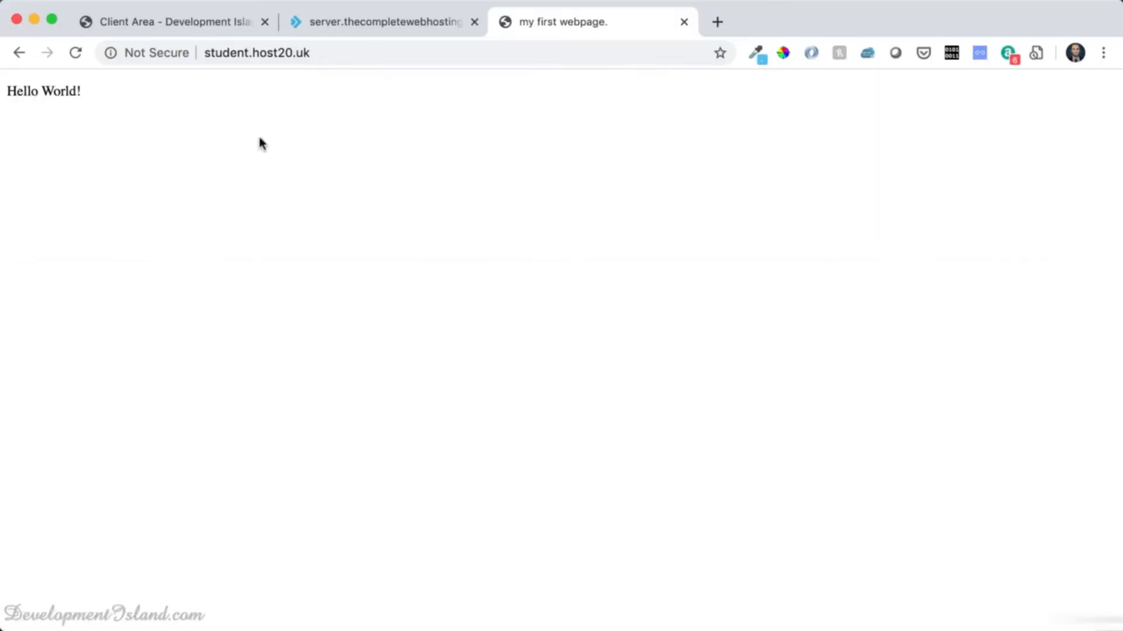
key(super+Tab)
key(super+Tab)
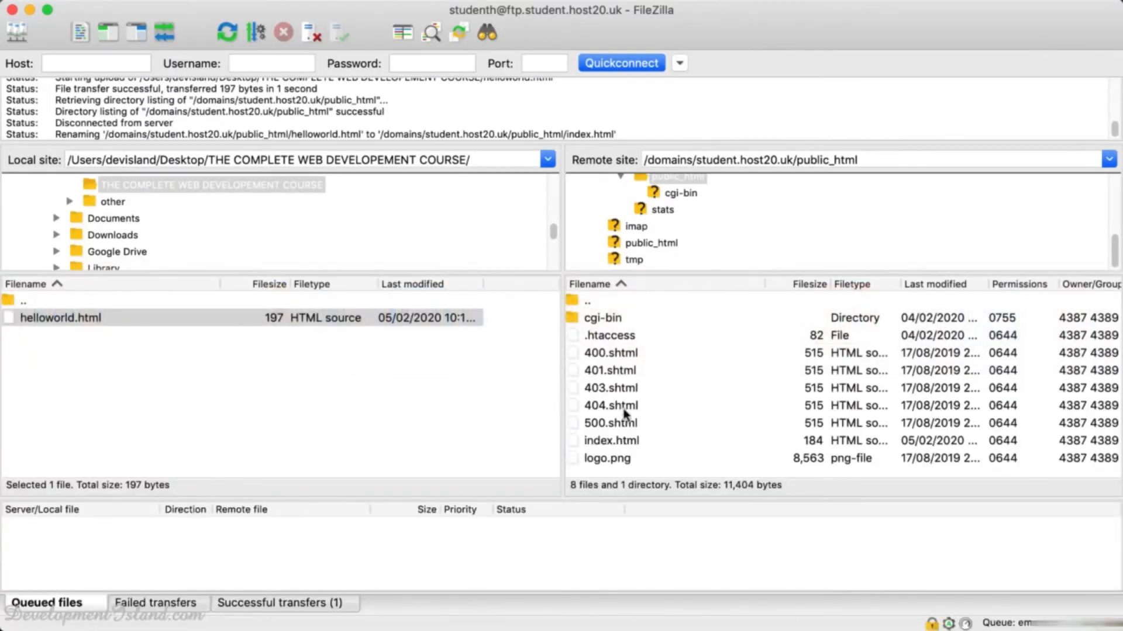
Create a new directory named 'Folder' inside public_html on the server.
right_click(599, 473)
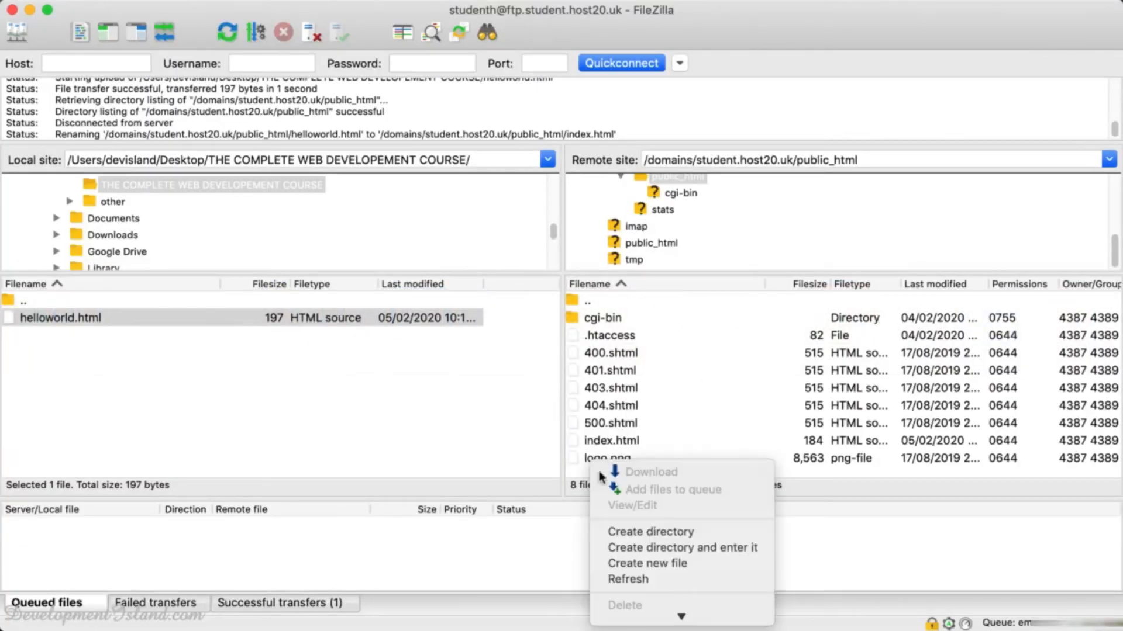
click(629, 532)
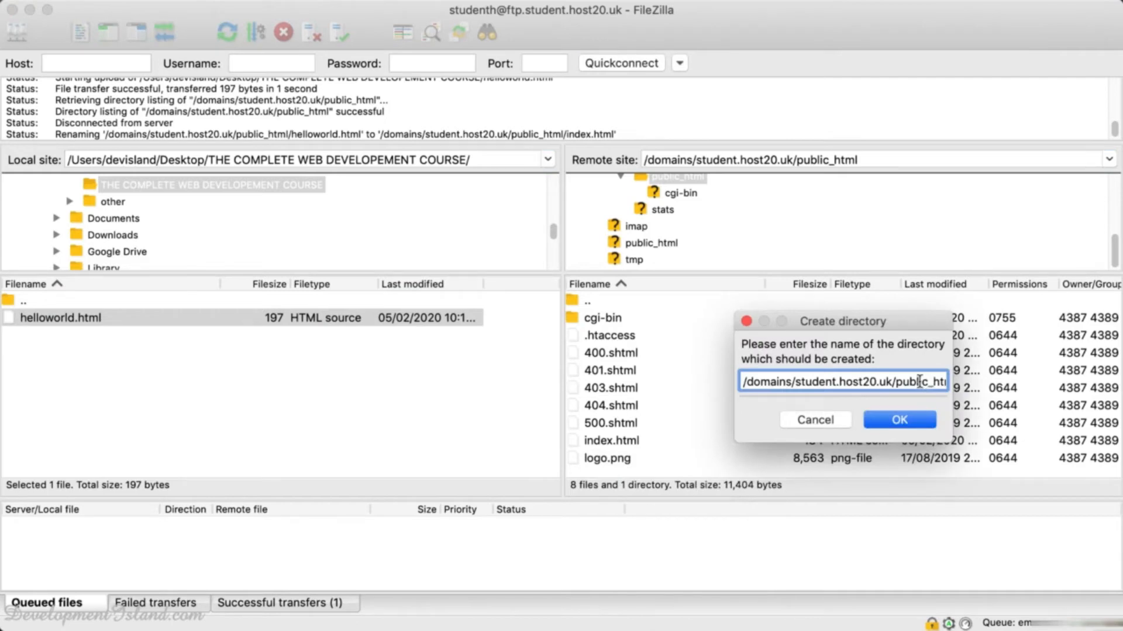
drag(919, 381, 990, 394)
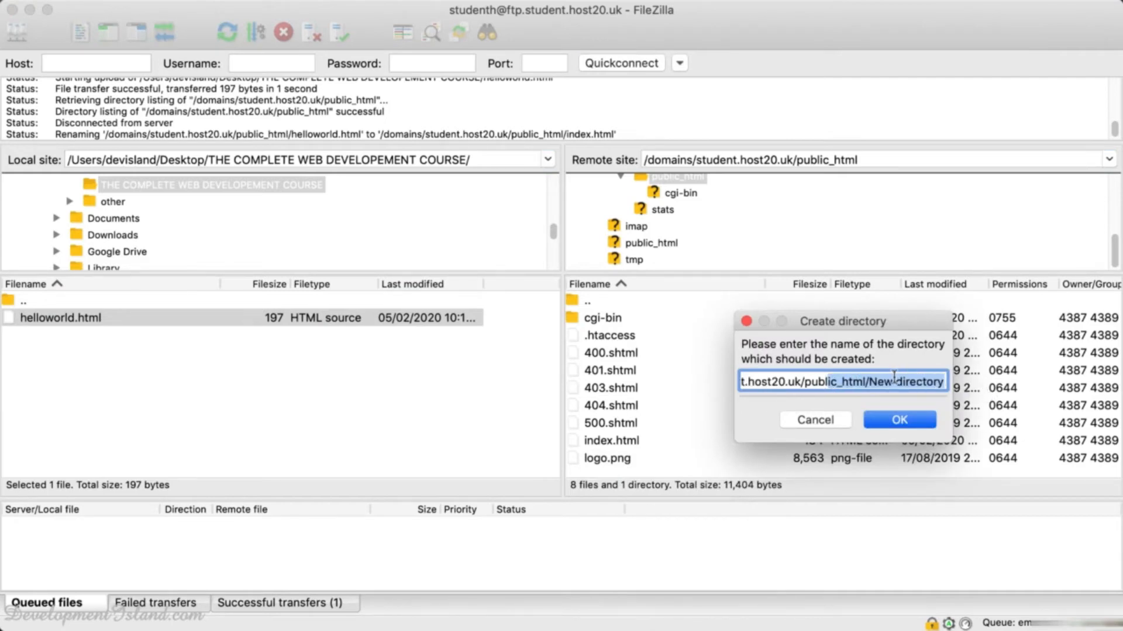
click(894, 378)
drag(870, 381, 895, 381)
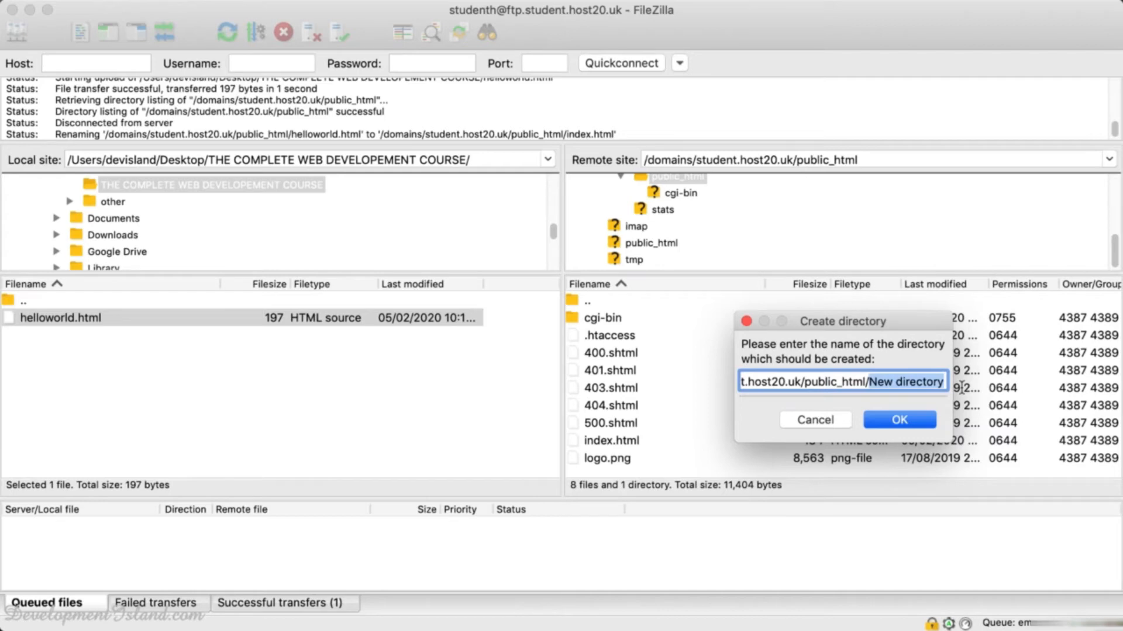
text(Folder)
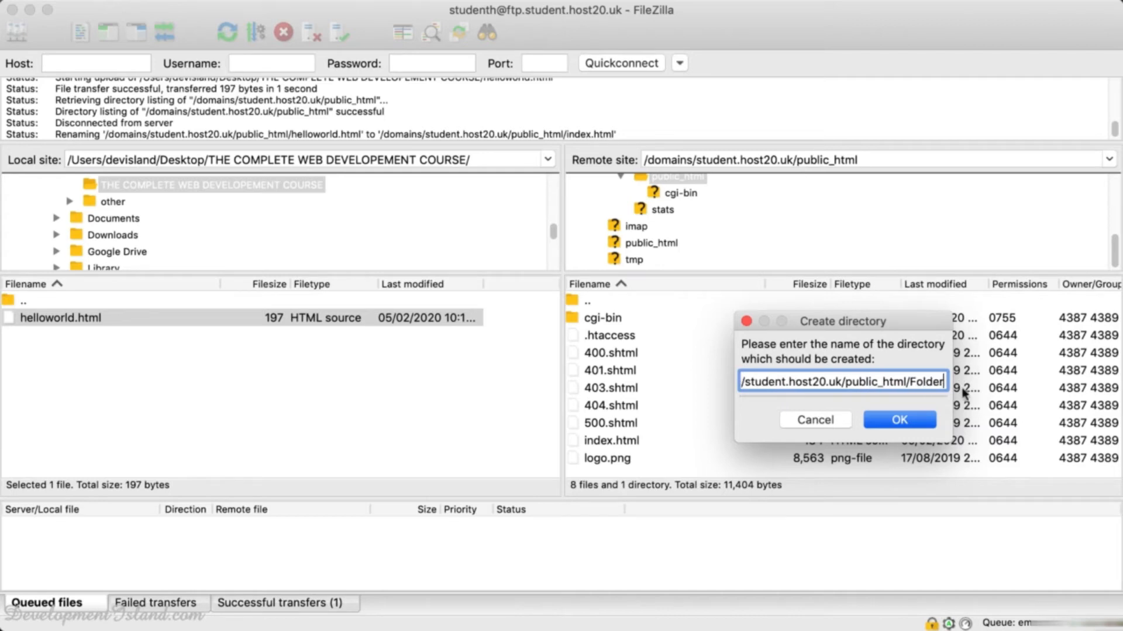
click(922, 423)
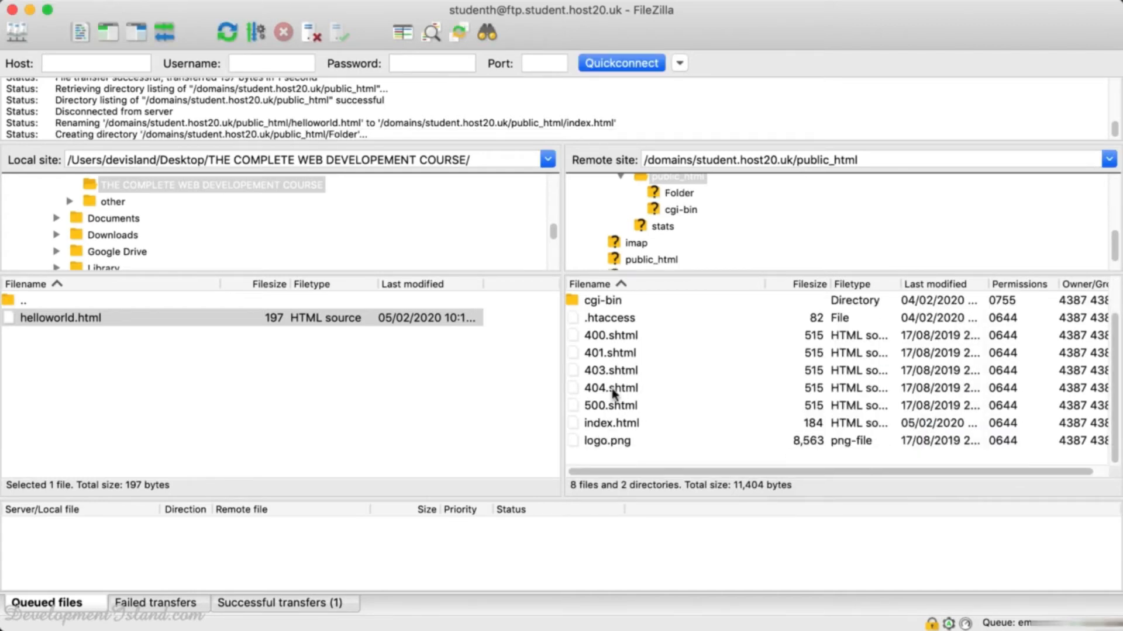
Move index.html into the Folder directory, leaving 7 files in public_html.
scroll(611, 391, up, 2)
scroll(612, 391, down, 2)
scroll(602, 427, up, 2)
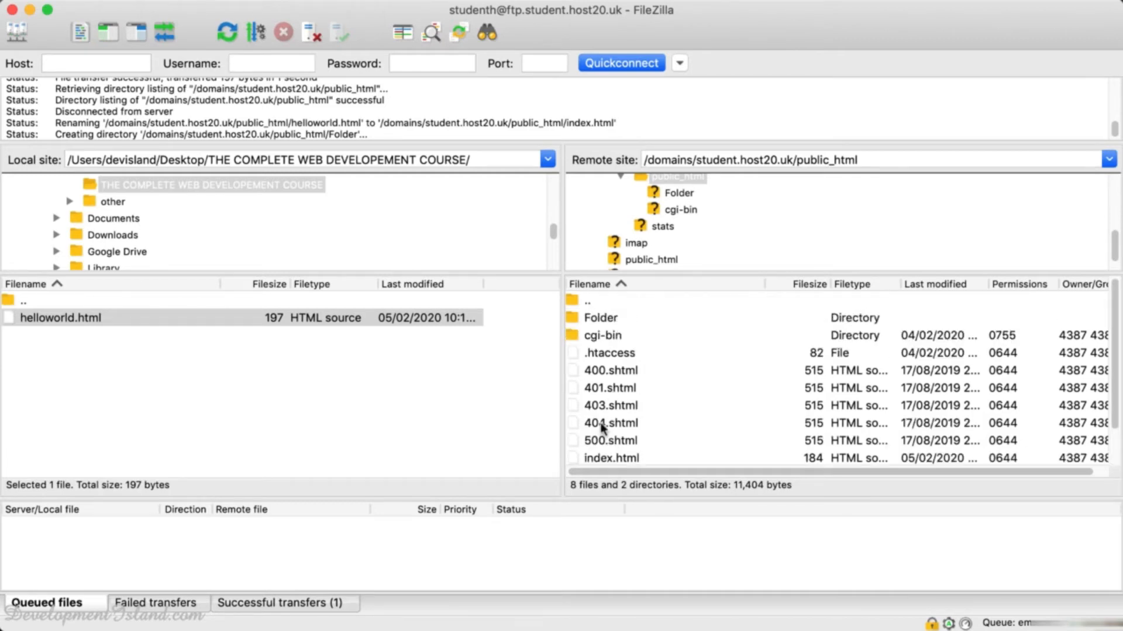
drag(588, 458, 574, 323)
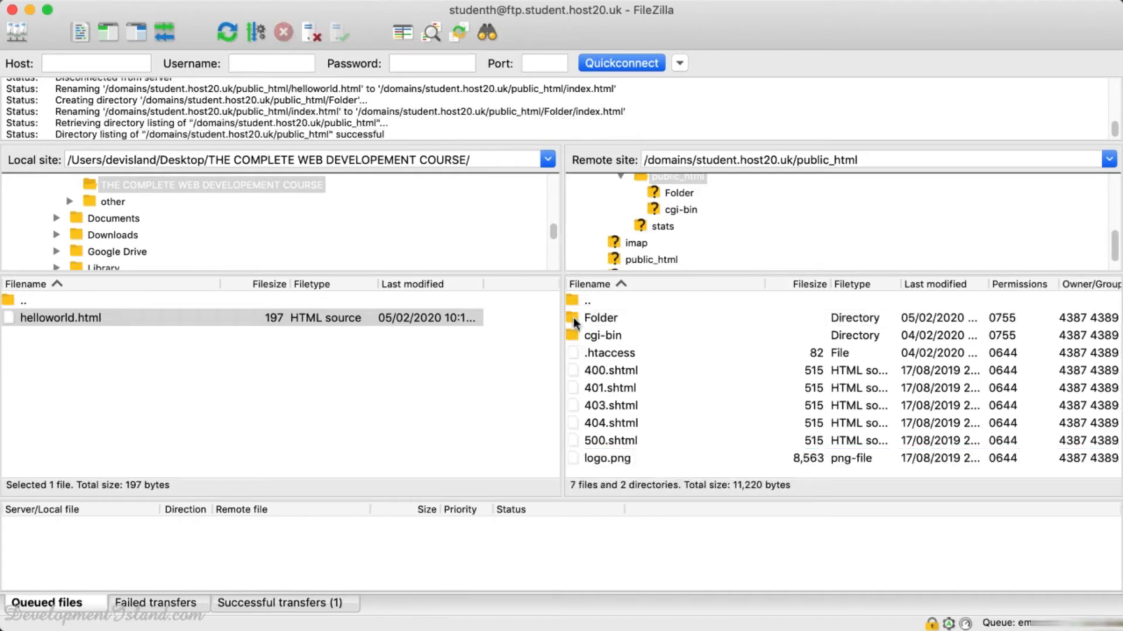
key(super+Tab)
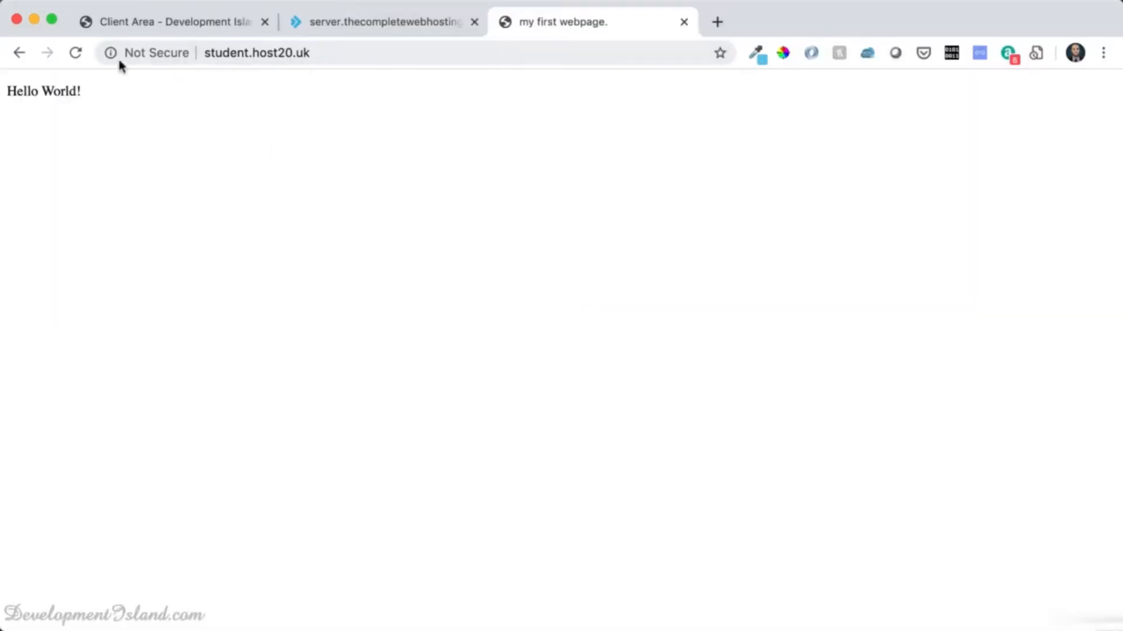
Reload the site's Index of / listing and open Folder/ to see 'Hello World!'.
click(77, 53)
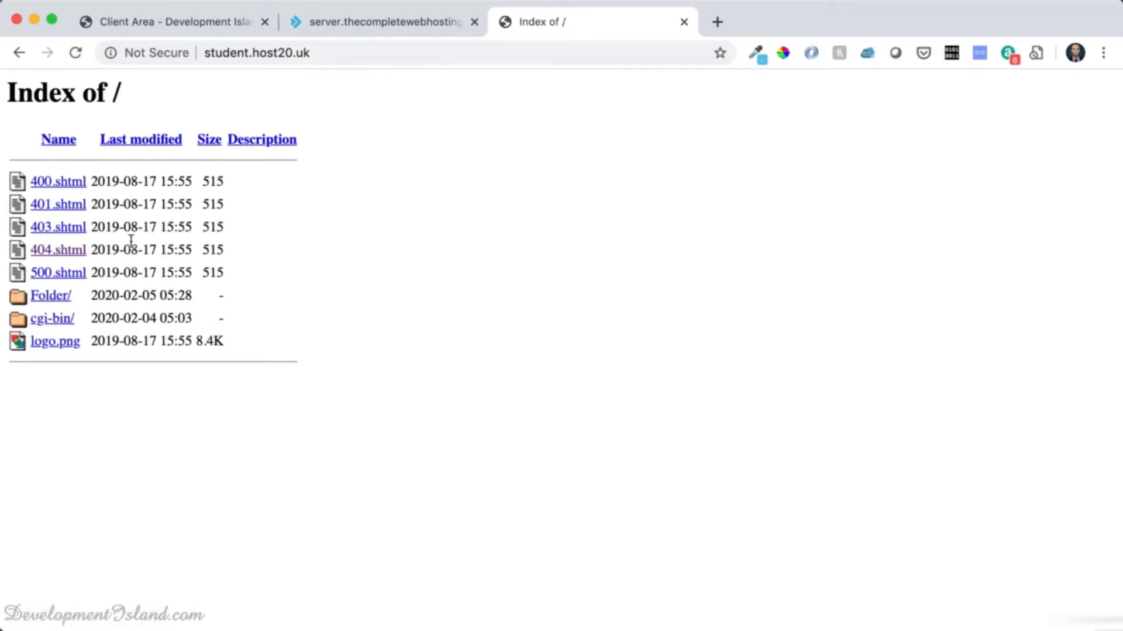
key(super+Tab)
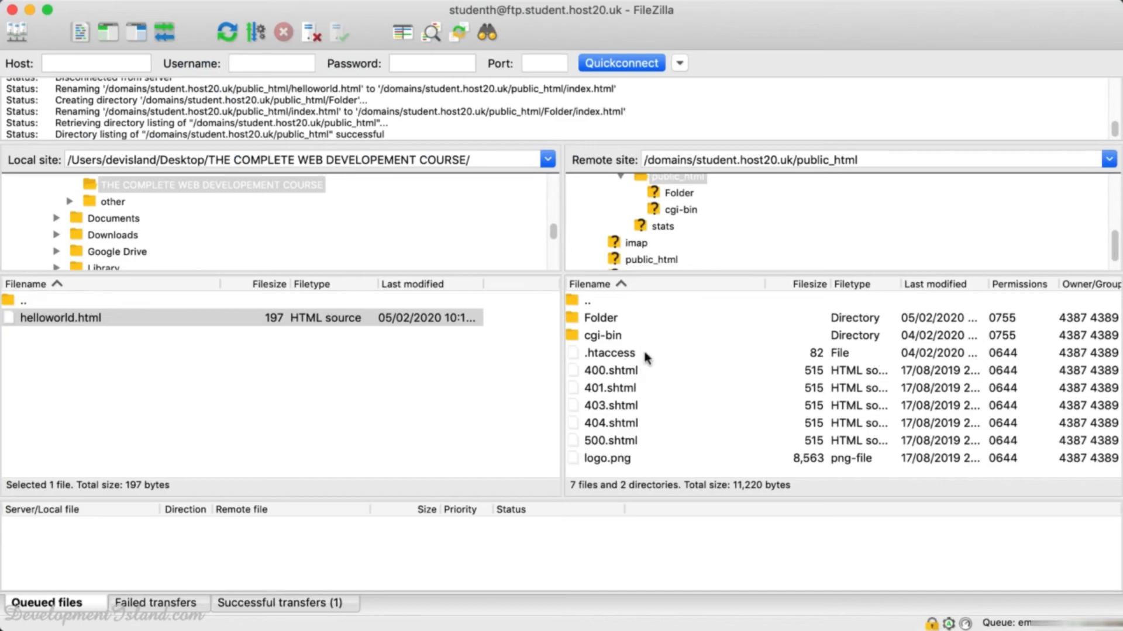
key(super+Tab)
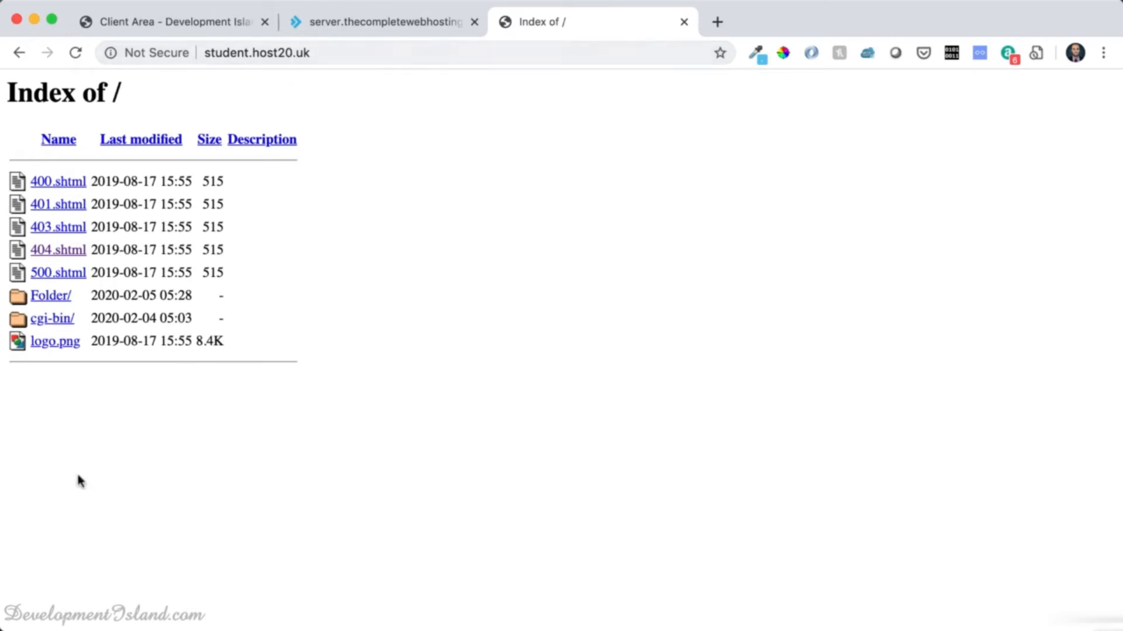
click(50, 299)
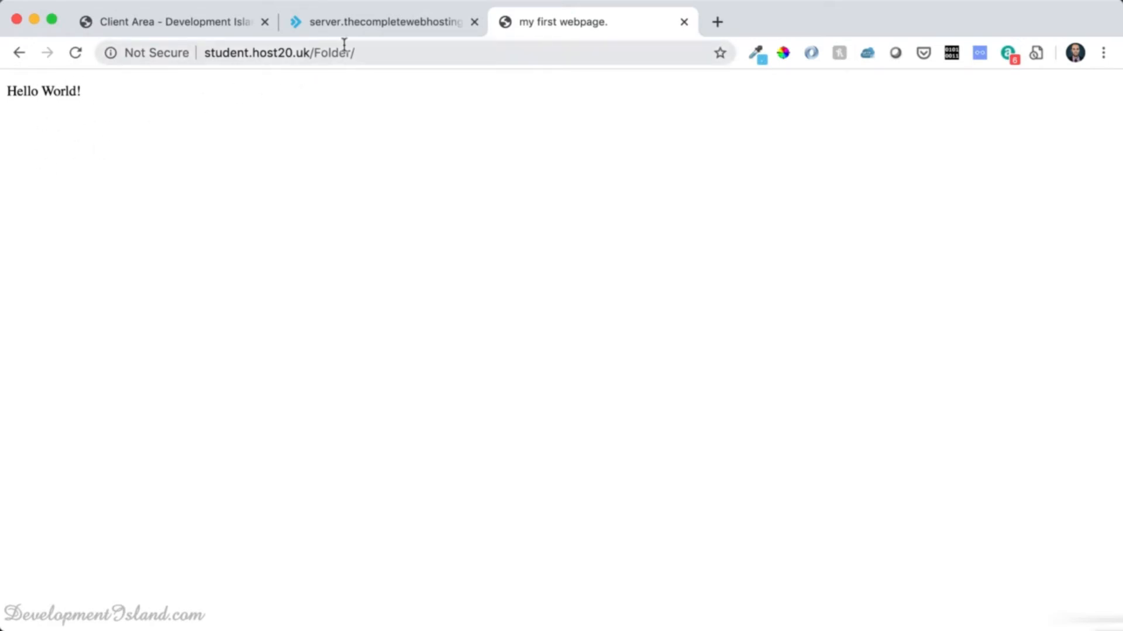
key(super+Tab)
click(575, 321)
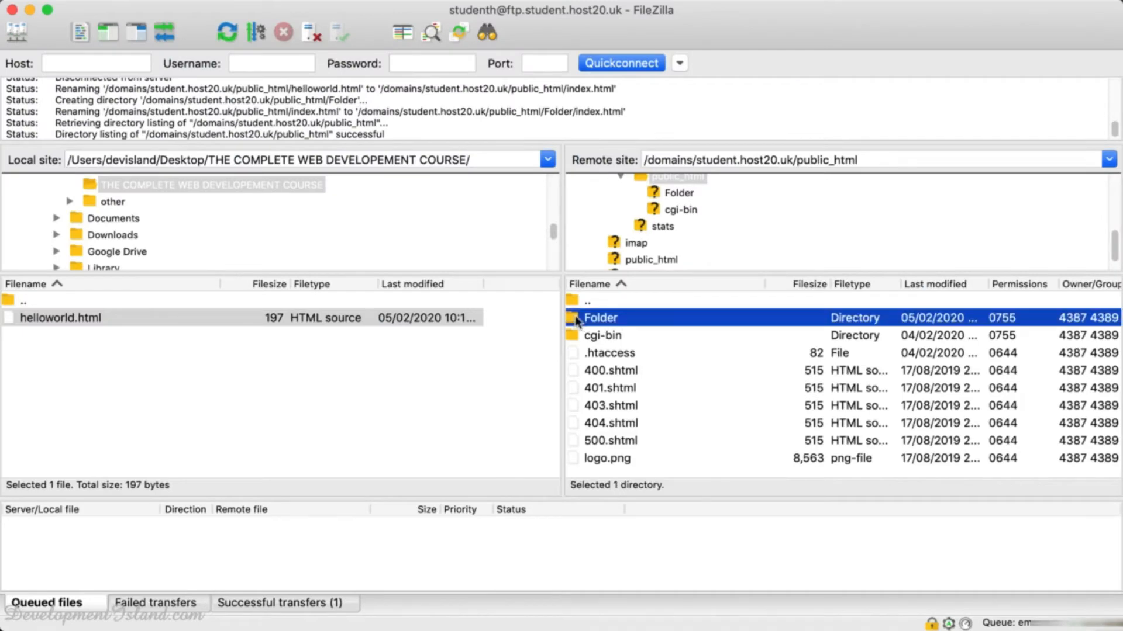
Rename index.html inside Folder to helloworld.html and reload the site to see a plain listing.
double_click(577, 320)
click(602, 320)
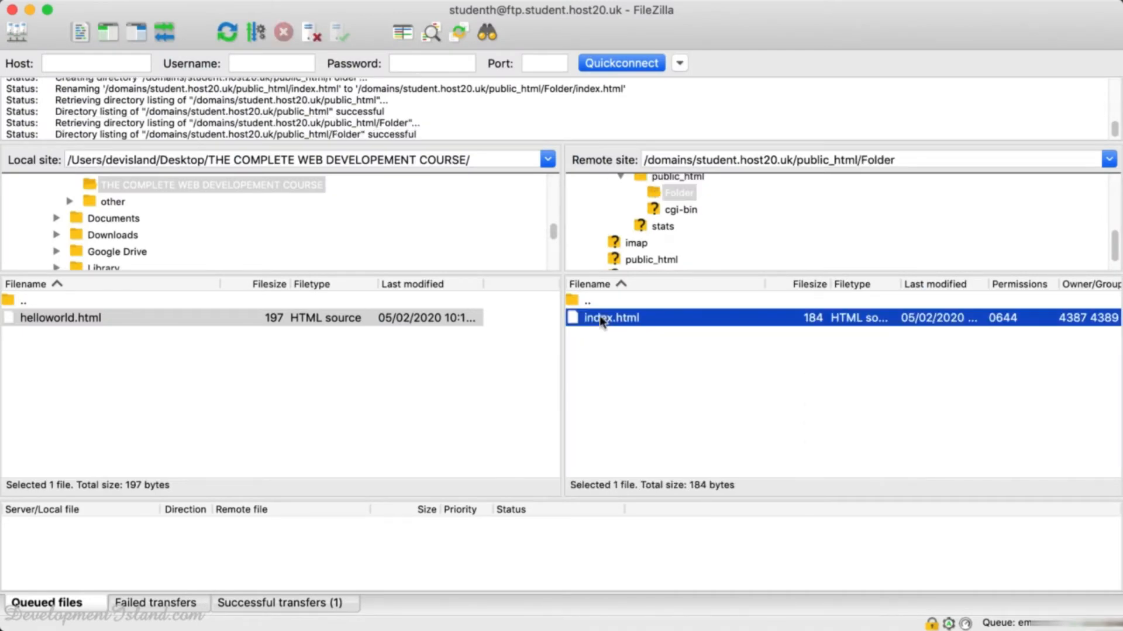
click(606, 317)
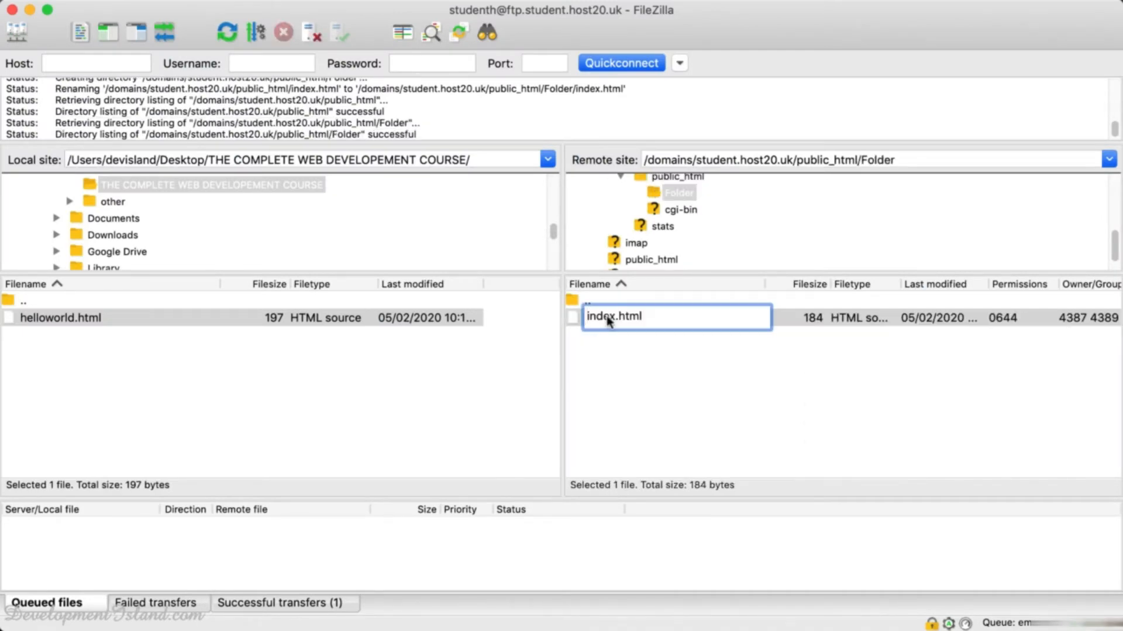
click(605, 316)
drag(615, 317, 582, 317)
text(helloworld)
key(Return)
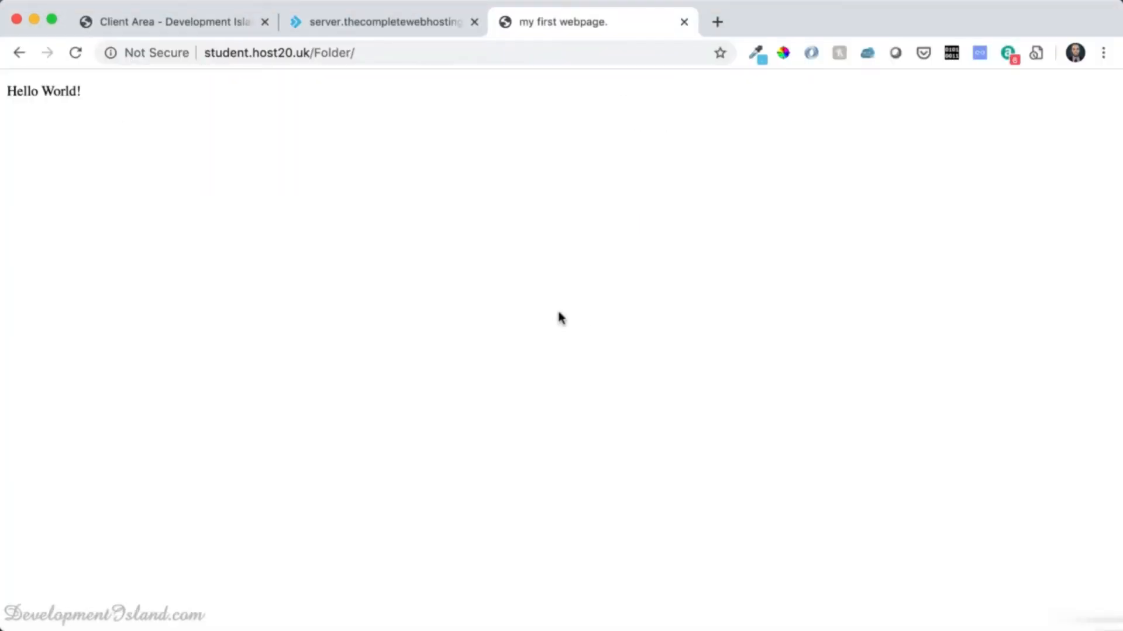
click(75, 52)
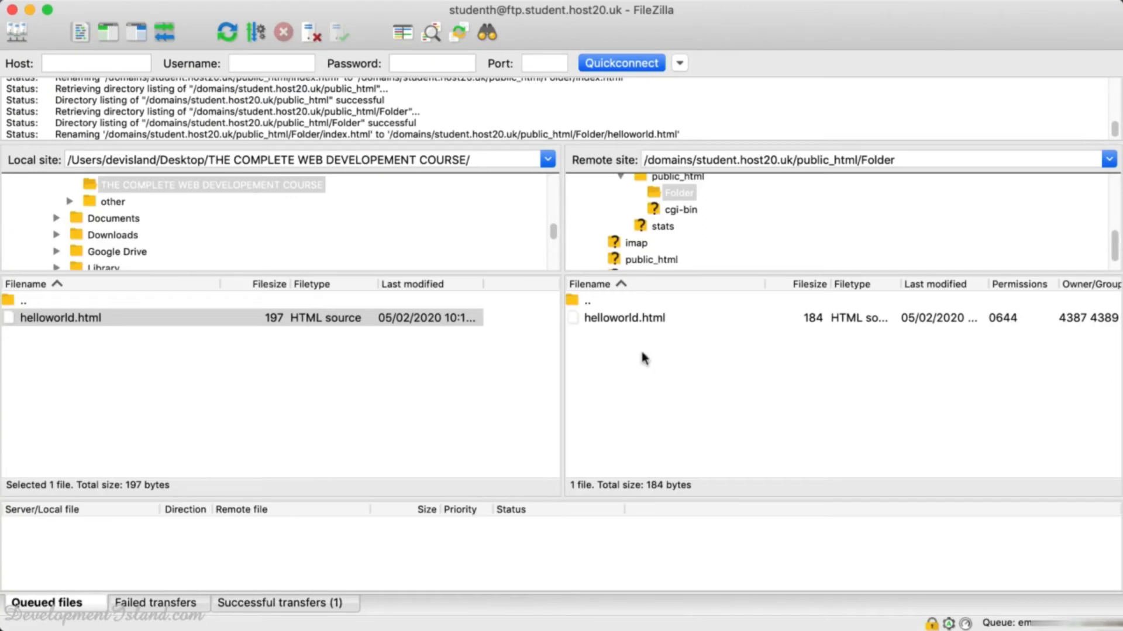
Rename helloworld.html back to index.html and reload to see 'Hello World!' again.
click(629, 321)
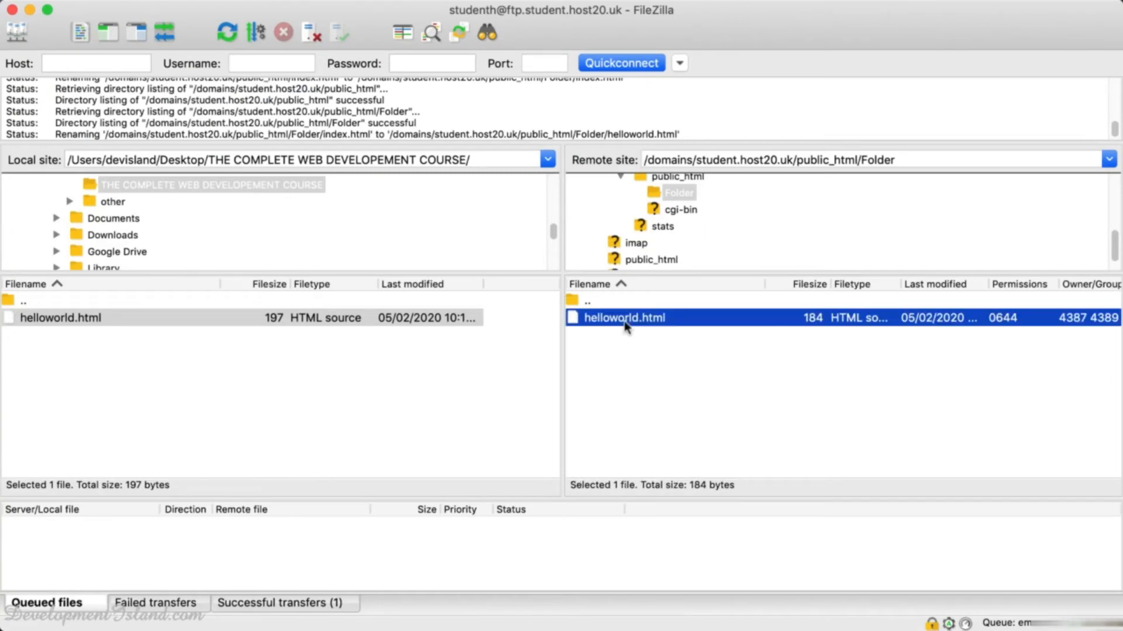
click(622, 320)
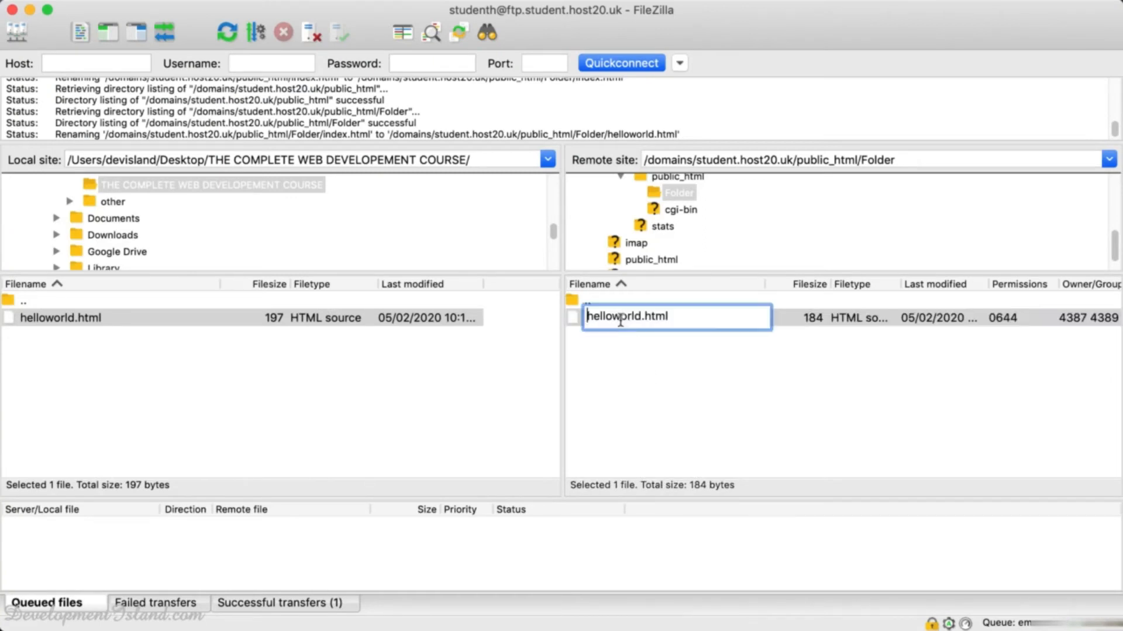
drag(642, 316, 566, 315)
text(index)
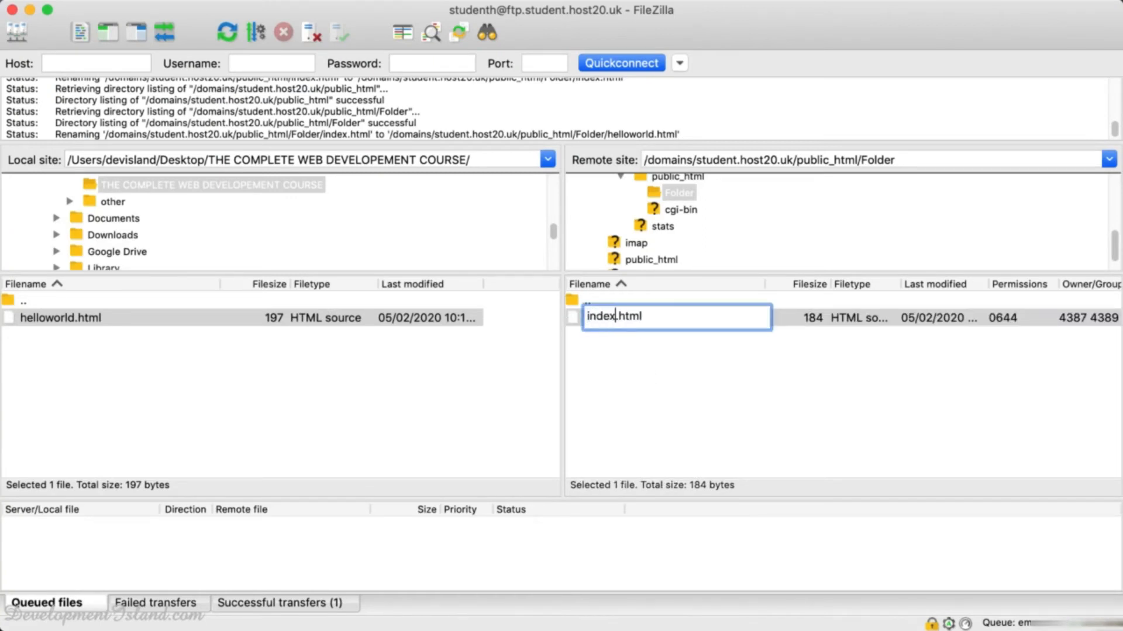
key(Return)
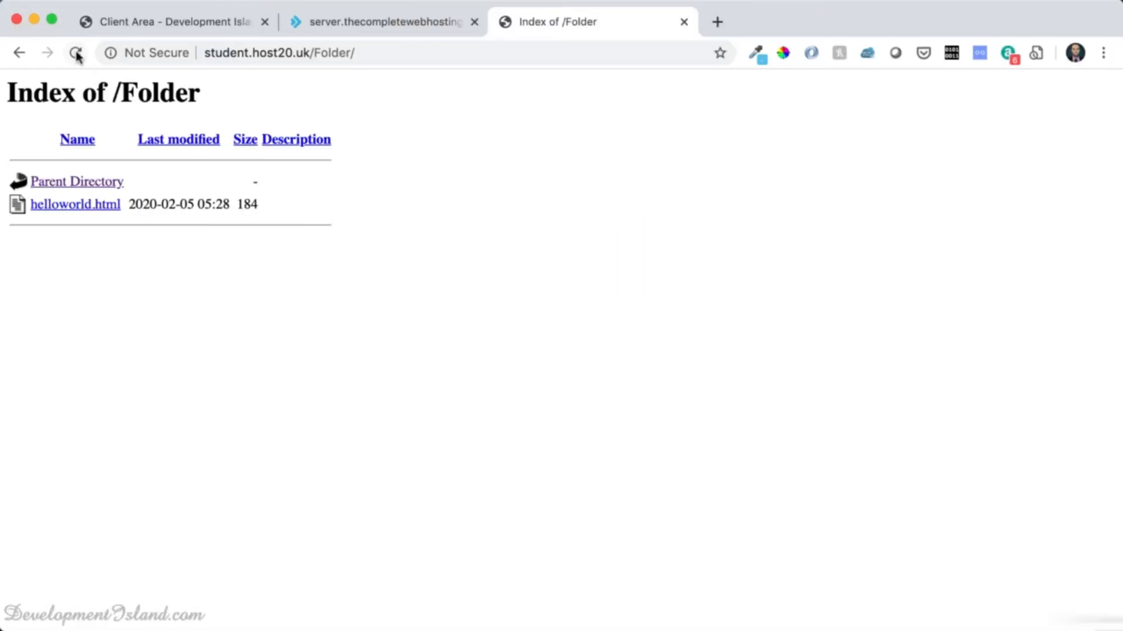
click(75, 53)
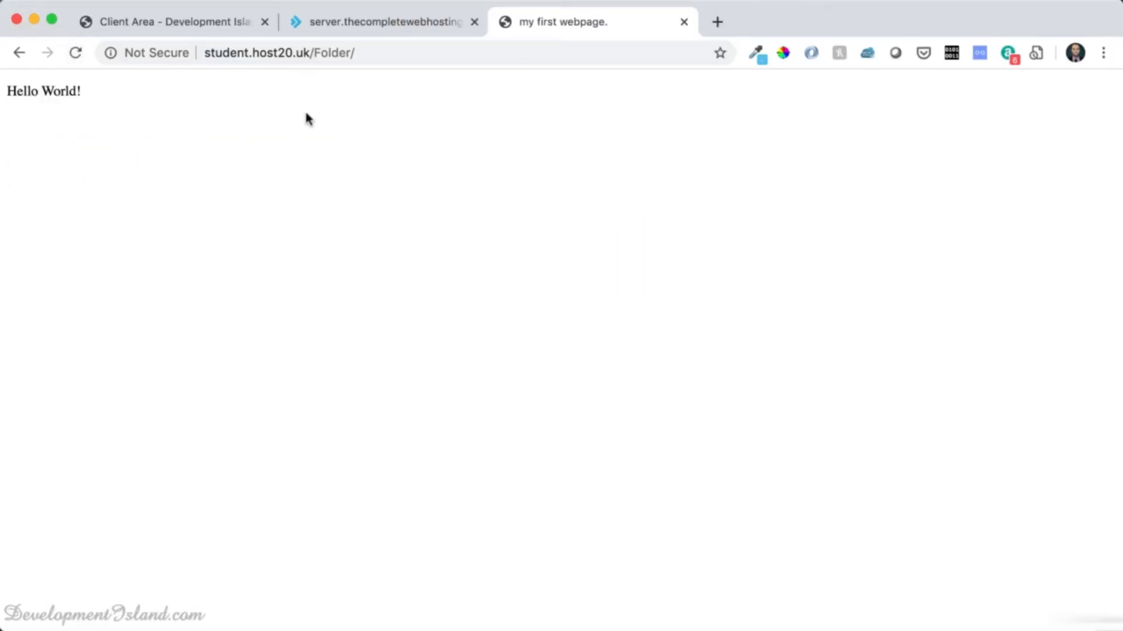
key(super+Tab)
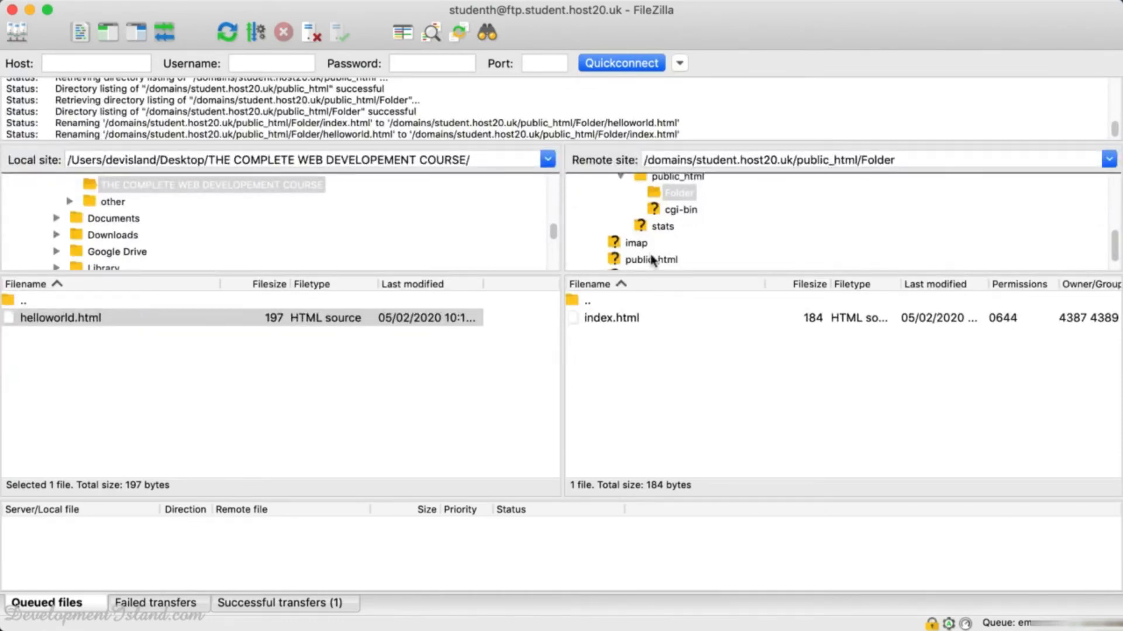
Move index.html out of Folder back up into public_html.
scroll(652, 260, up, 2)
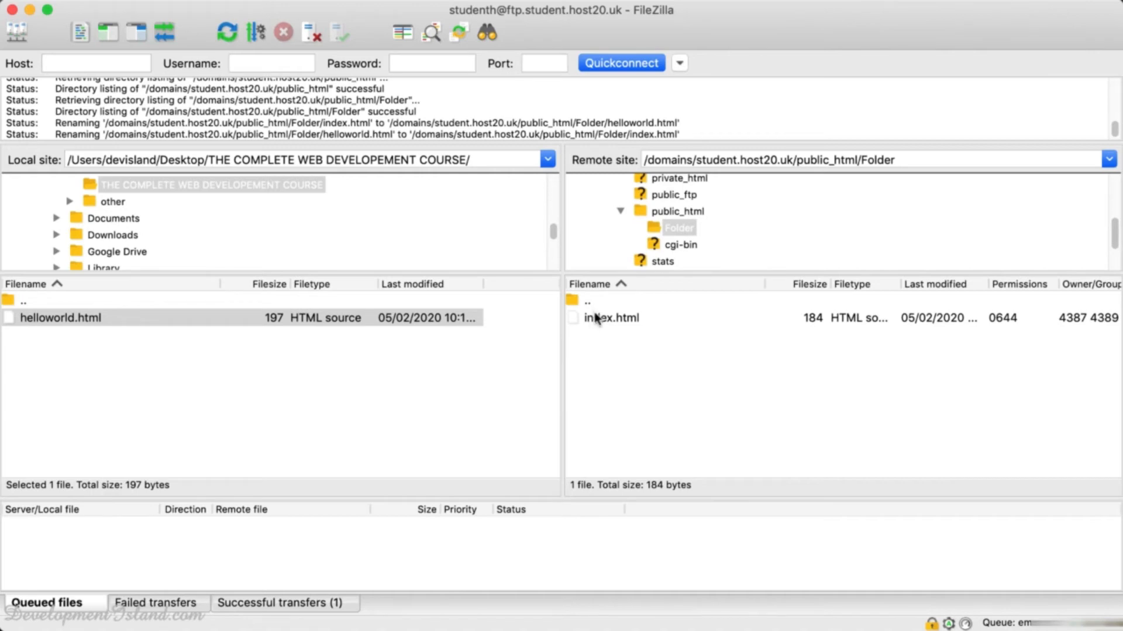
scroll(653, 272, up, 1)
click(664, 220)
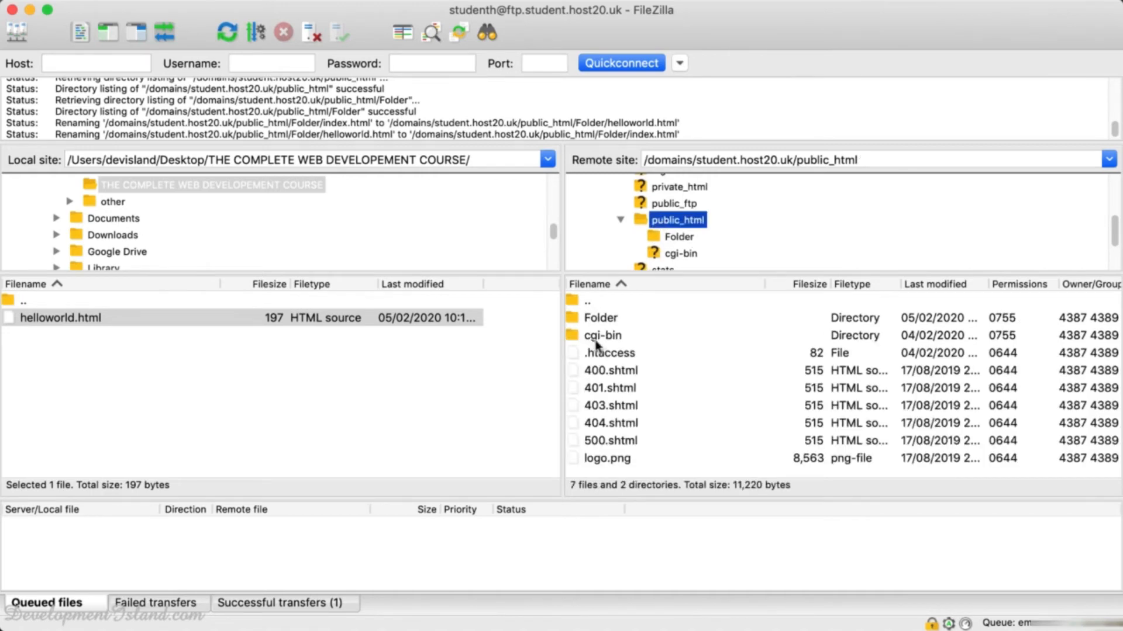
double_click(576, 319)
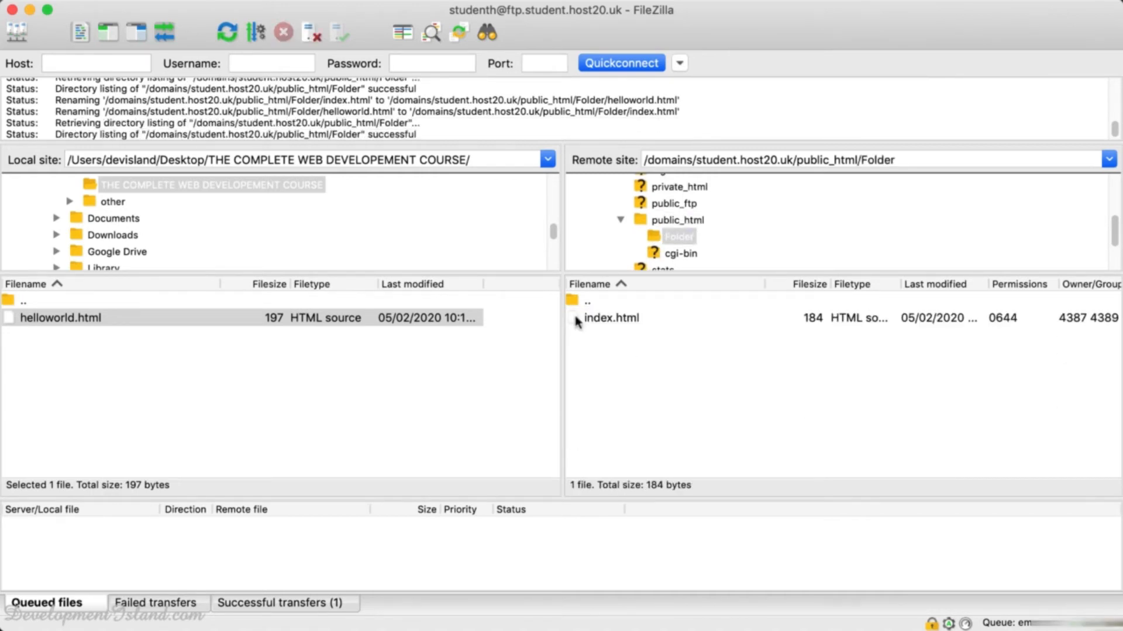
drag(597, 321, 646, 196)
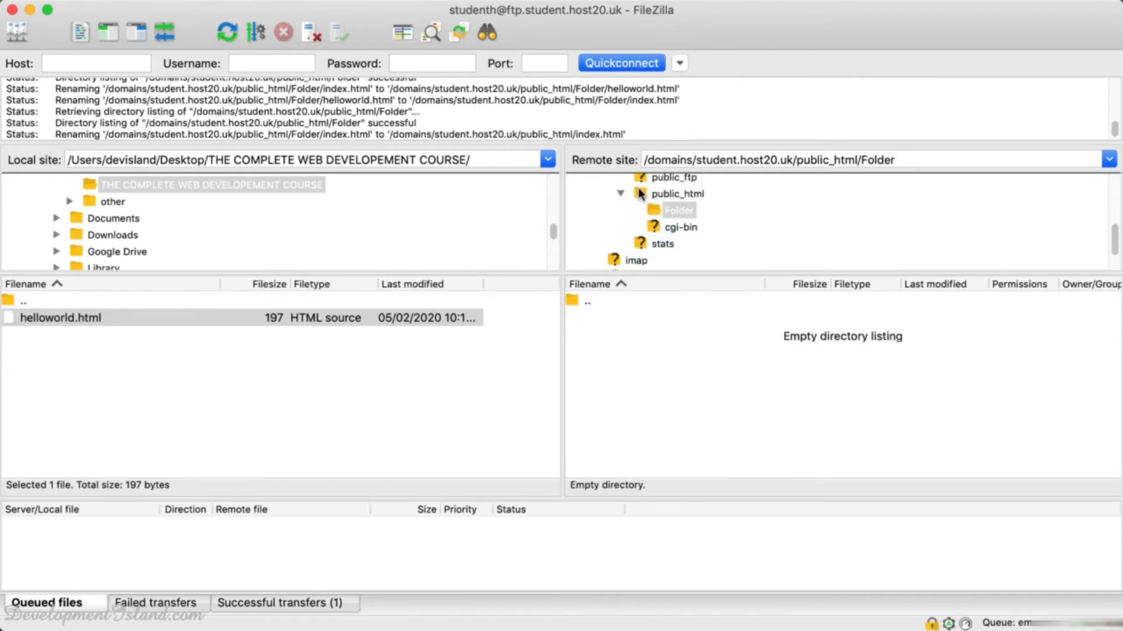
click(640, 194)
Delete the now-empty Folder directory from the server.
click(585, 315)
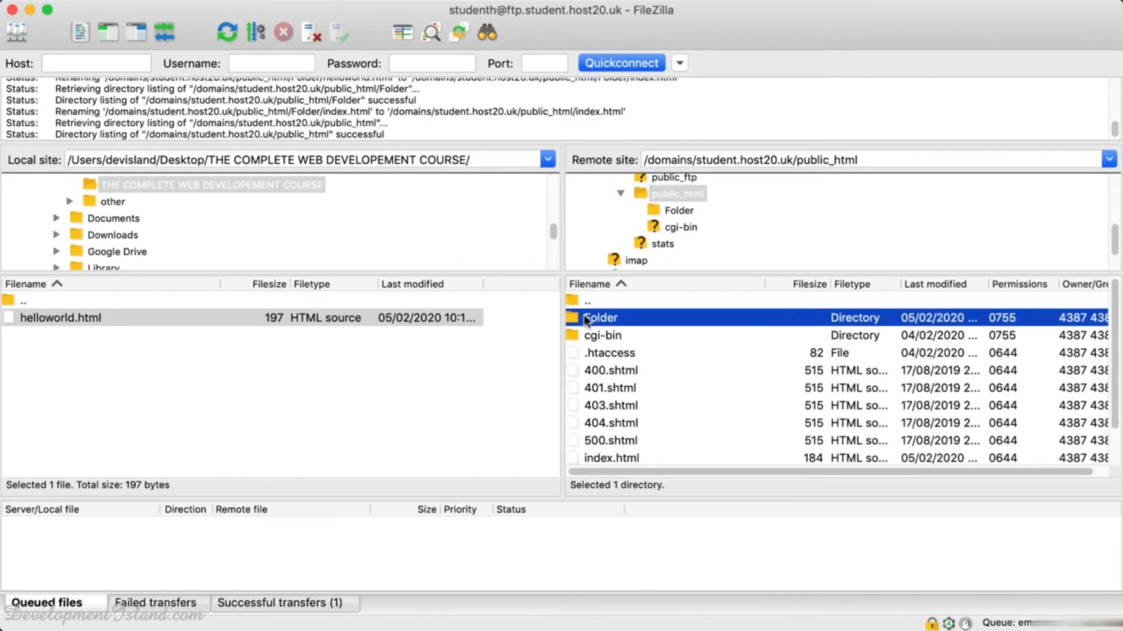
right_click(584, 316)
click(612, 468)
click(707, 233)
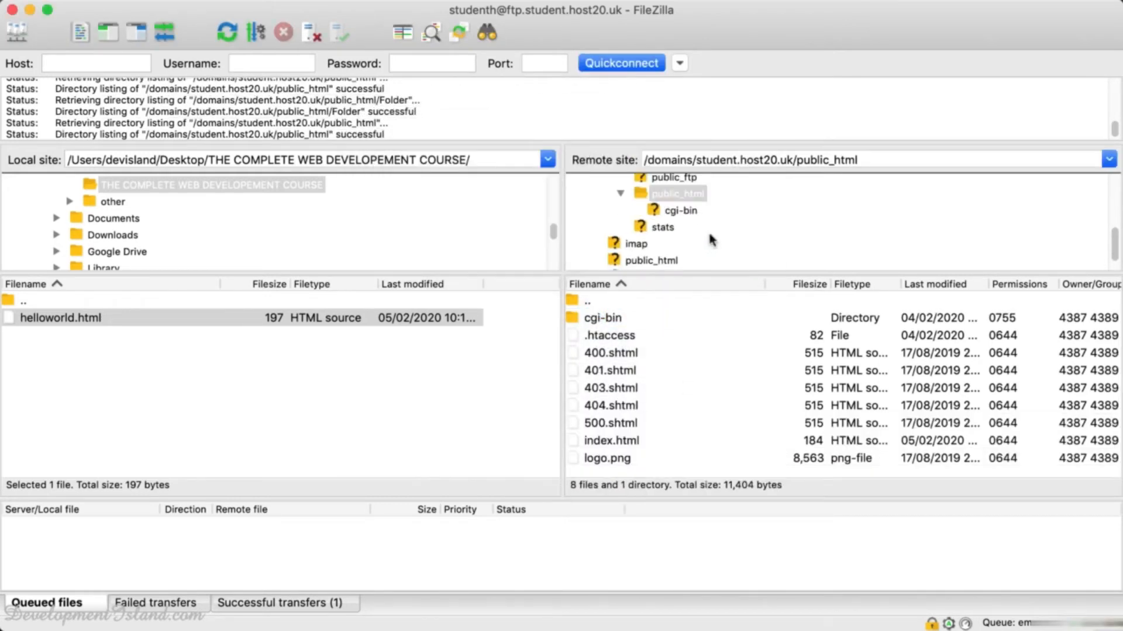
key(super+Tab)
Load the bare student.host20.uk address to confirm 'Hello World!' shows at the root.
click(307, 53)
drag(307, 53, 415, 53)
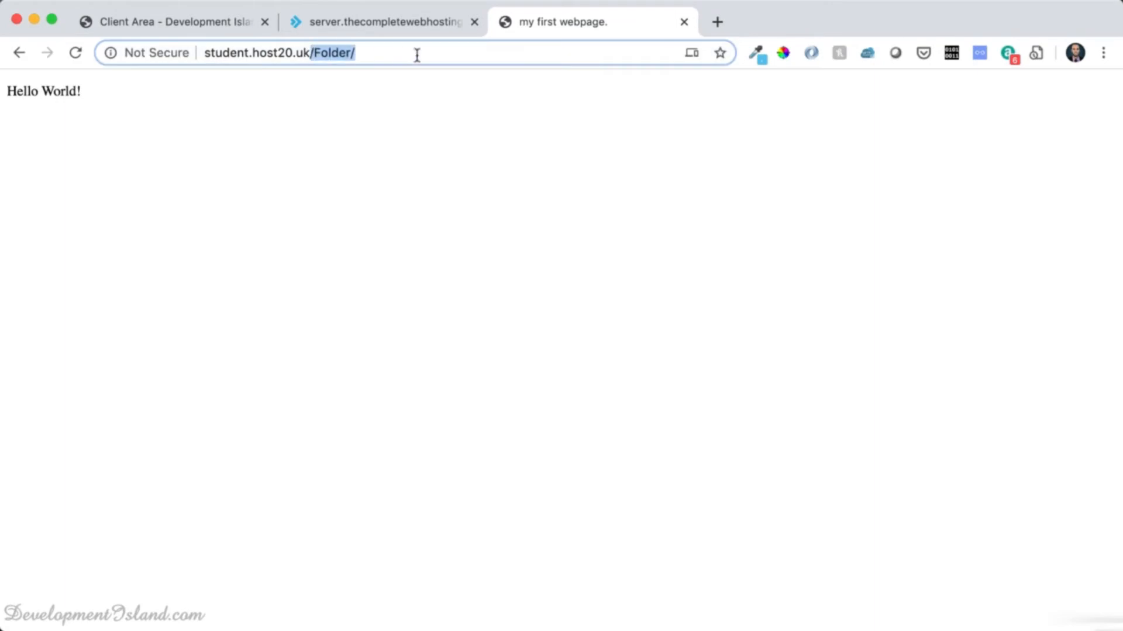
key(BackSpace)
key(Return)
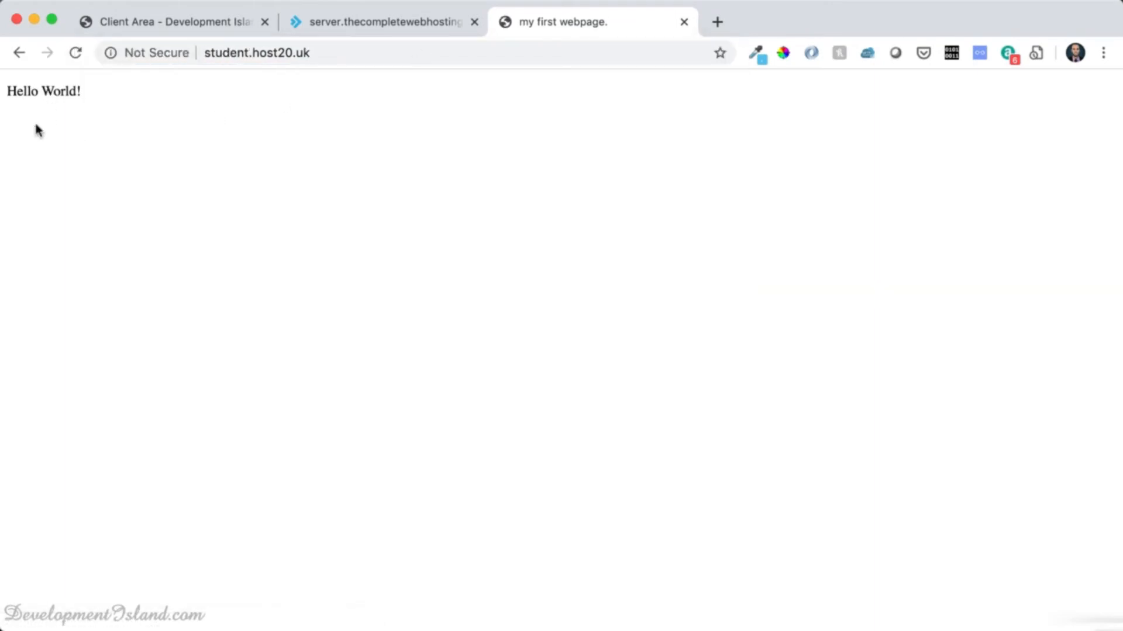
key(super+Tab)
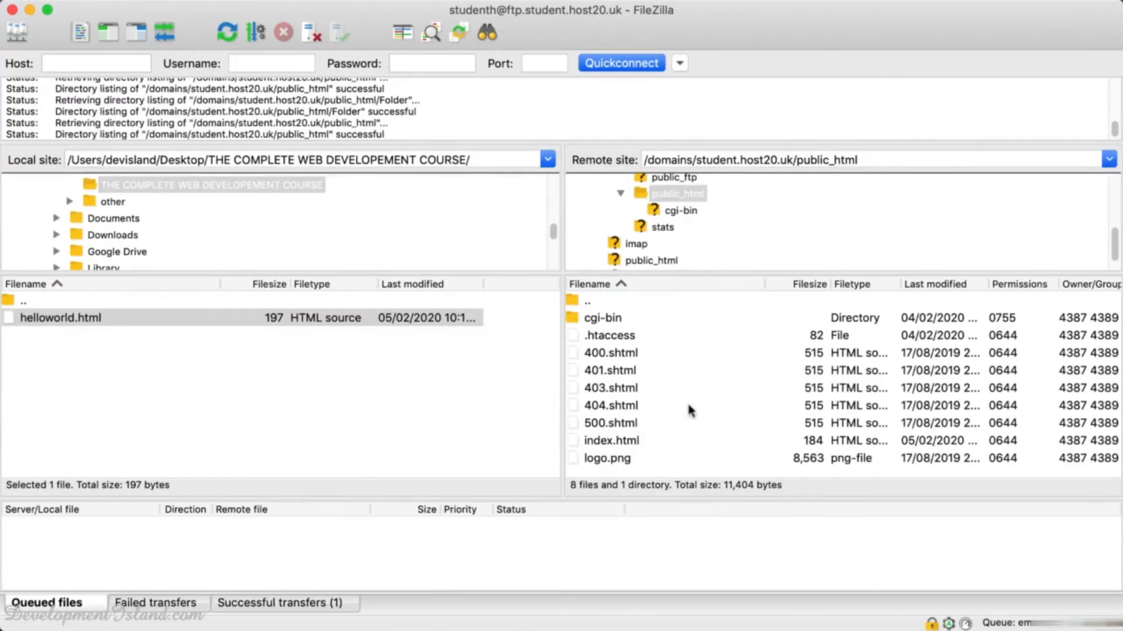
Open the server's 184-byte index.html in Brackets using View/Edit.
key(shift+super+2)
click(634, 284)
click(612, 443)
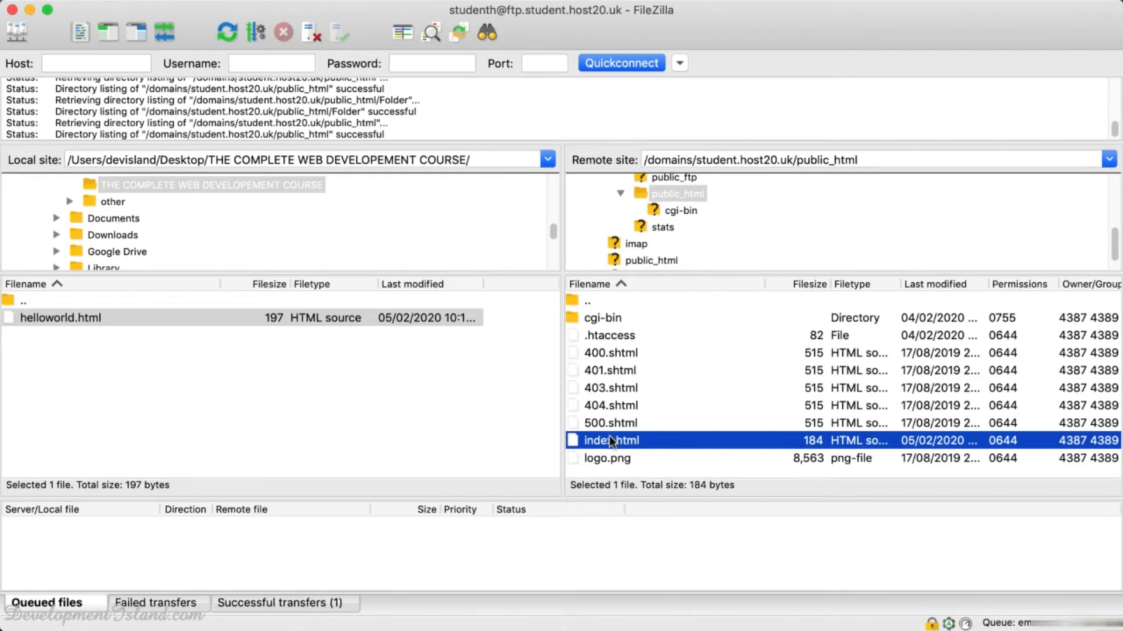
right_click(610, 441)
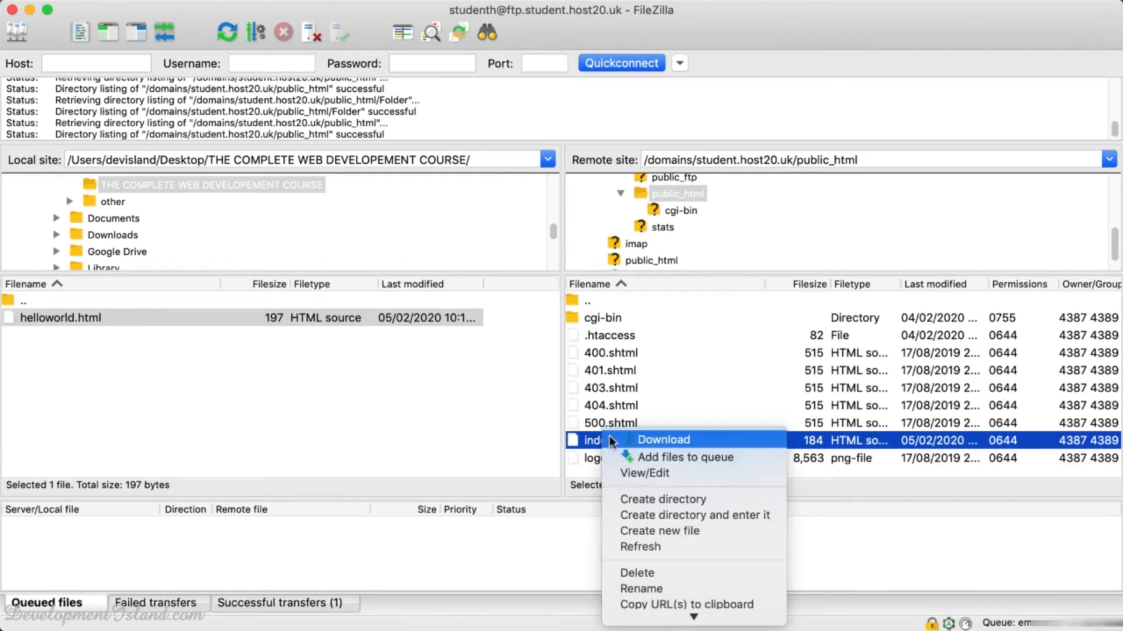
click(665, 474)
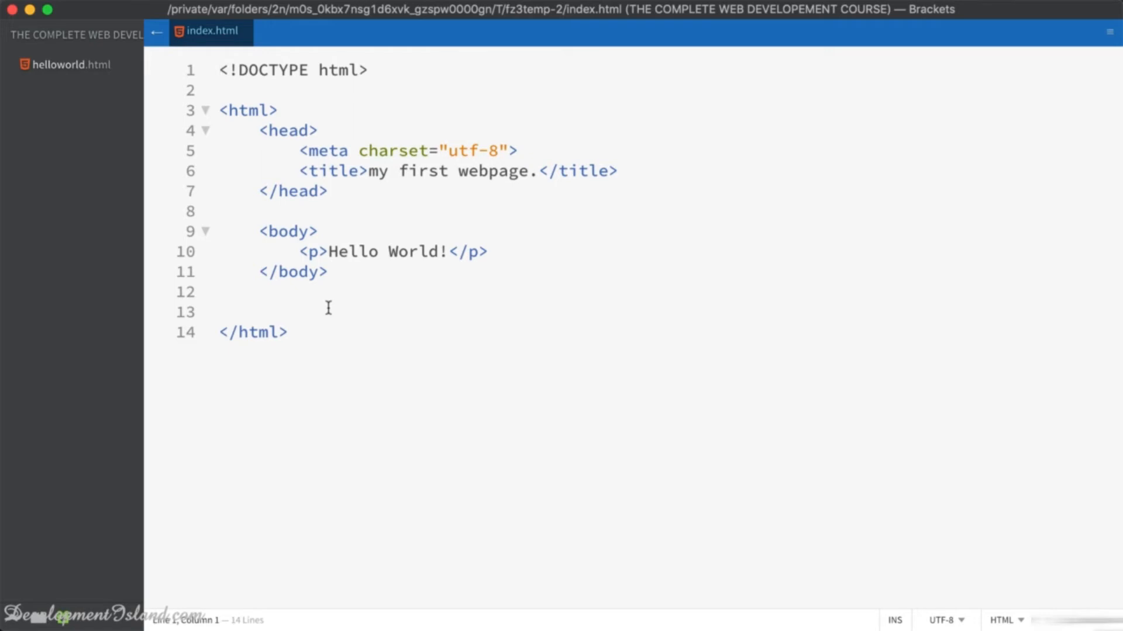
Replace 'World' with 'There' on line 10 of index.html, save it, and switch to FileZilla.
double_click(406, 250)
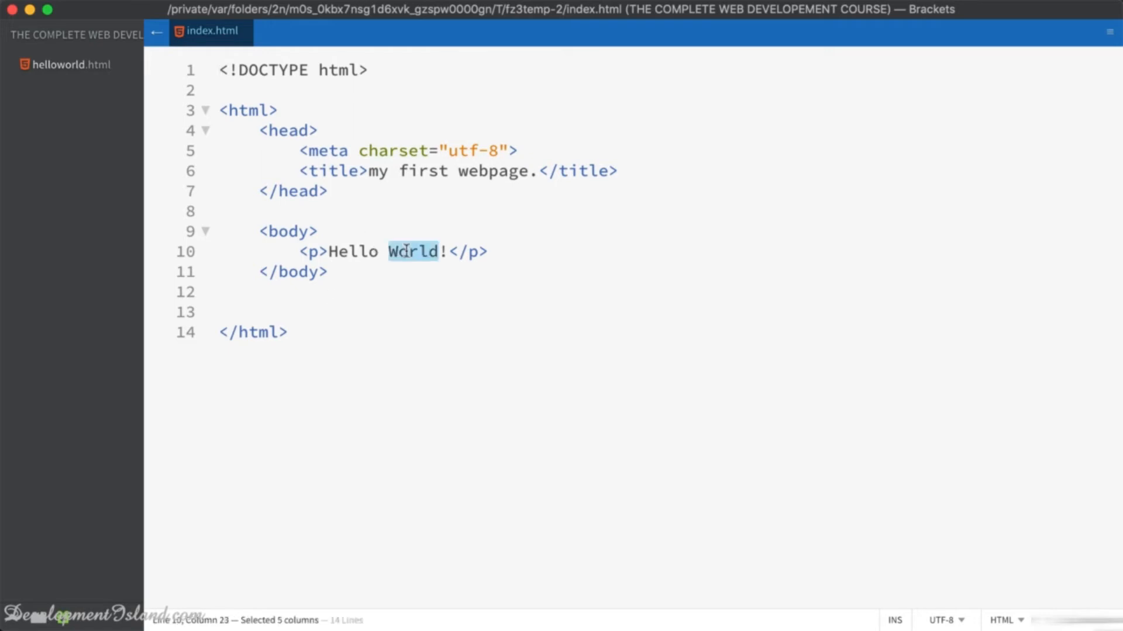
text(There)
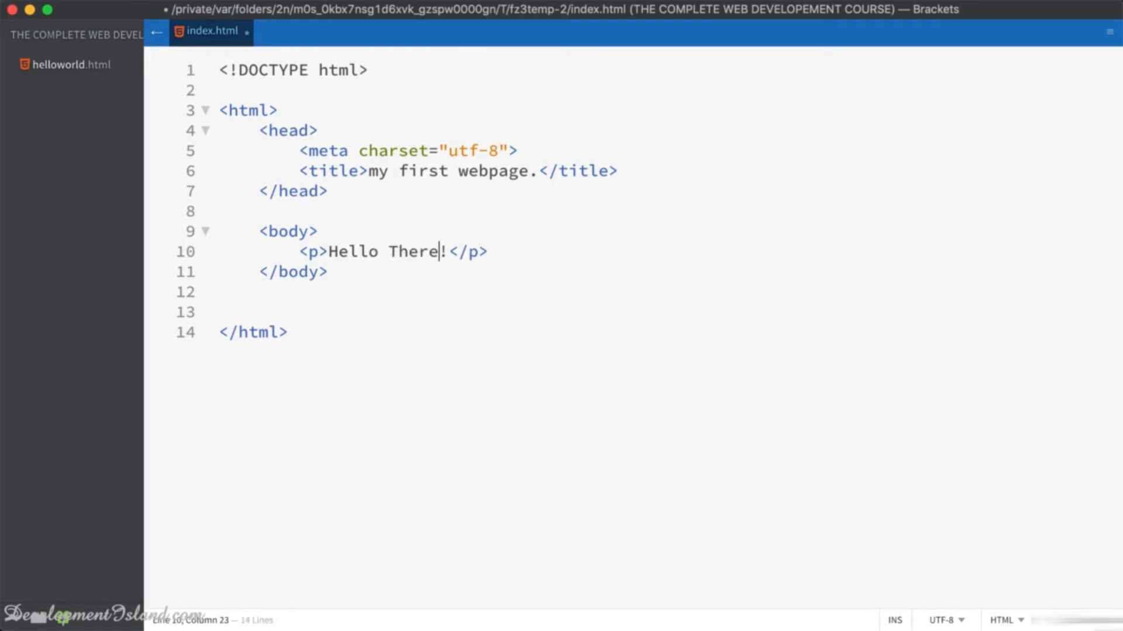
key(super+s)
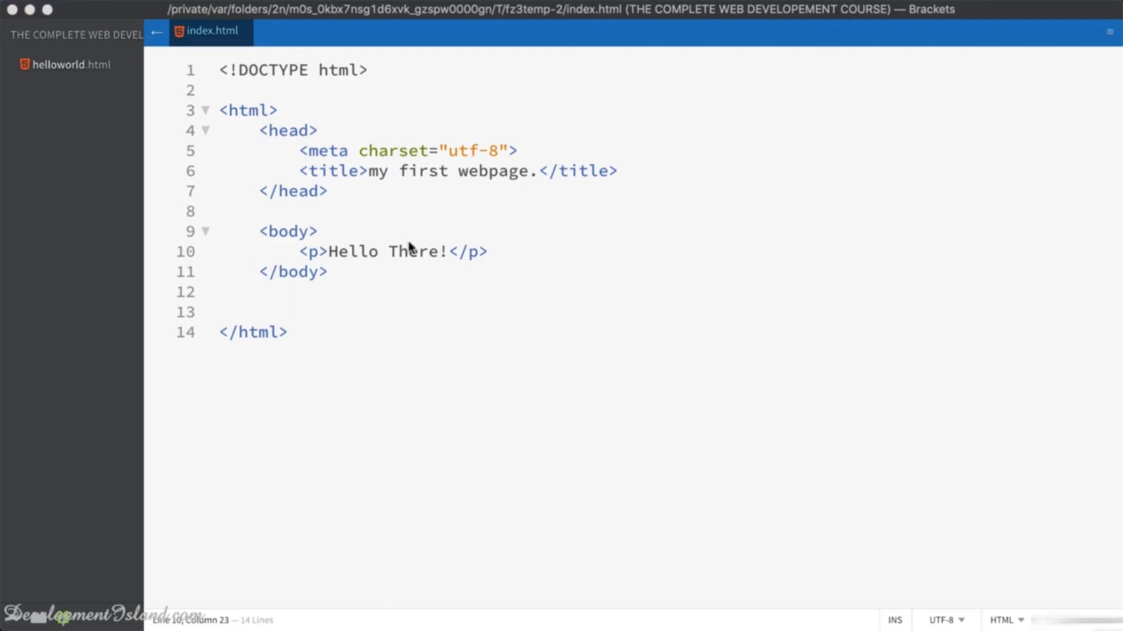
key(super+Tab)
key(super+Tab)
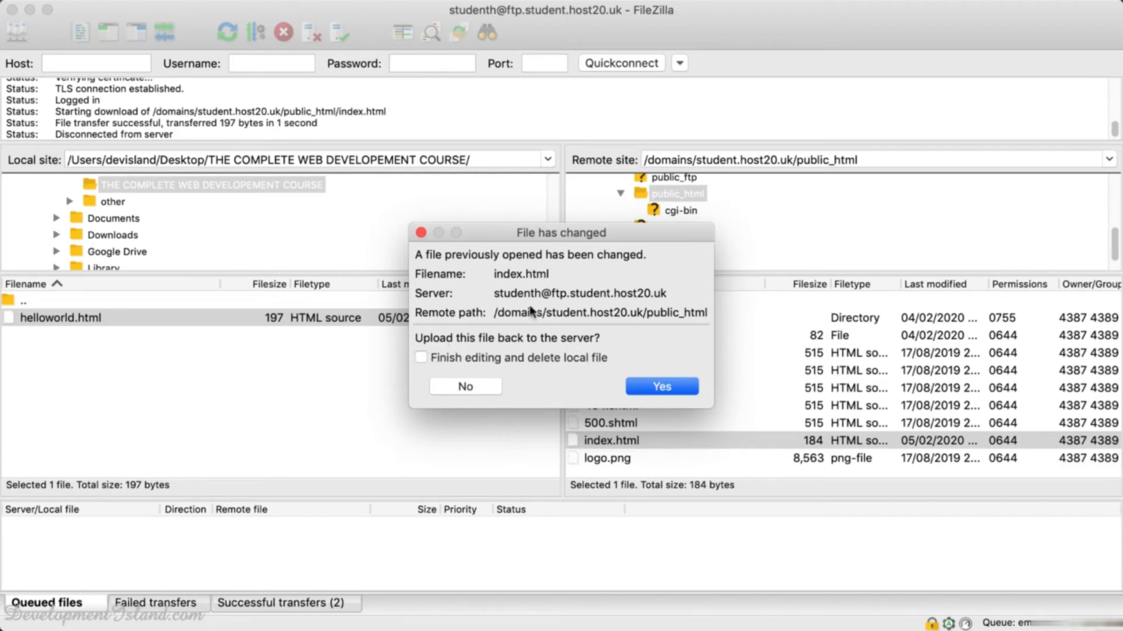
Upload the changed index.html and reload the live site to confirm it shows Hello There!
click(653, 388)
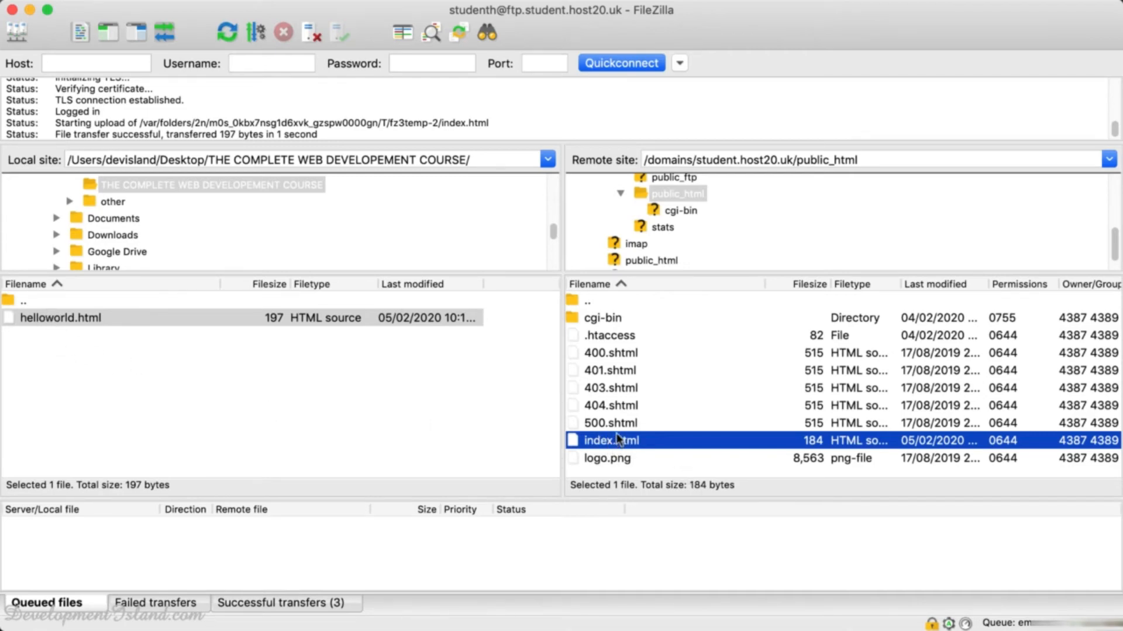
key(super+Tab)
key(super+Tab)
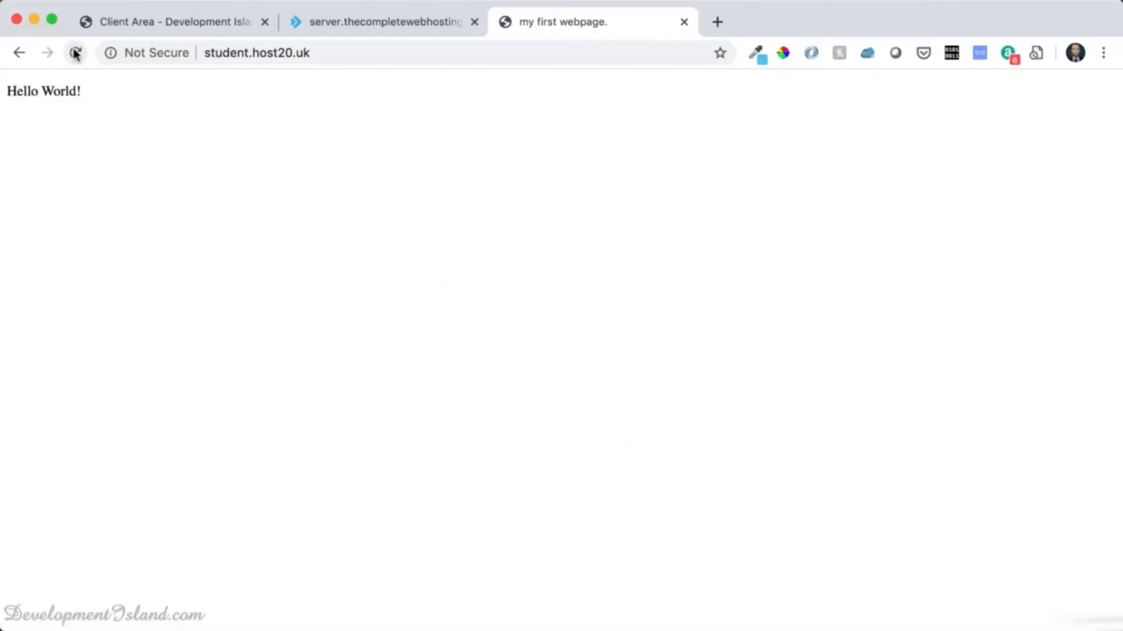
click(76, 52)
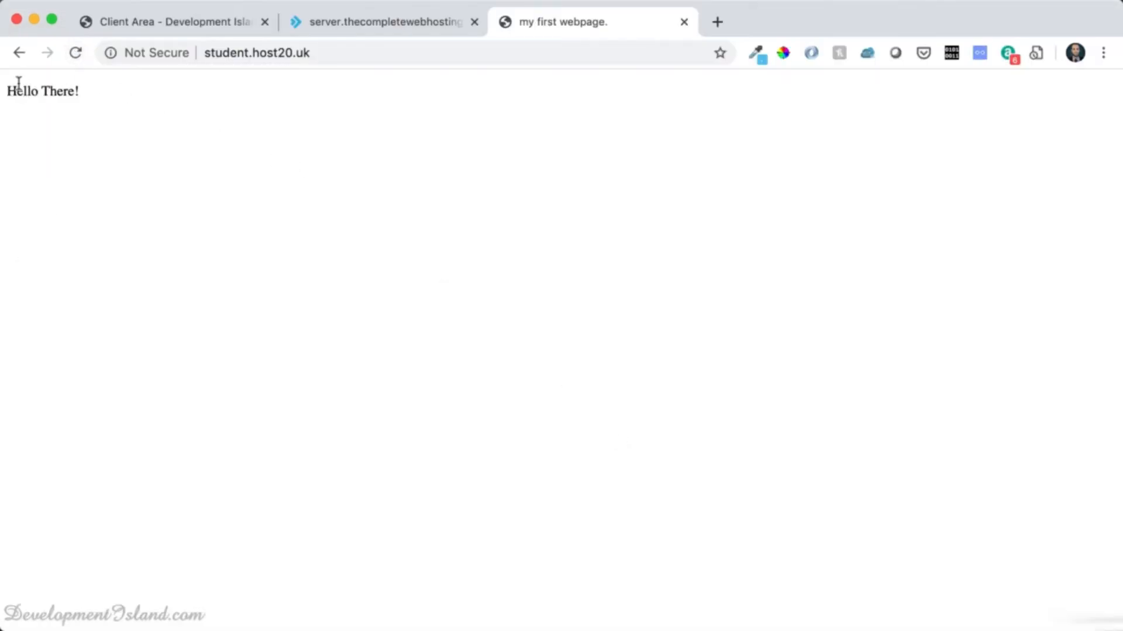
key(super+Tab)
key(super+Tab)
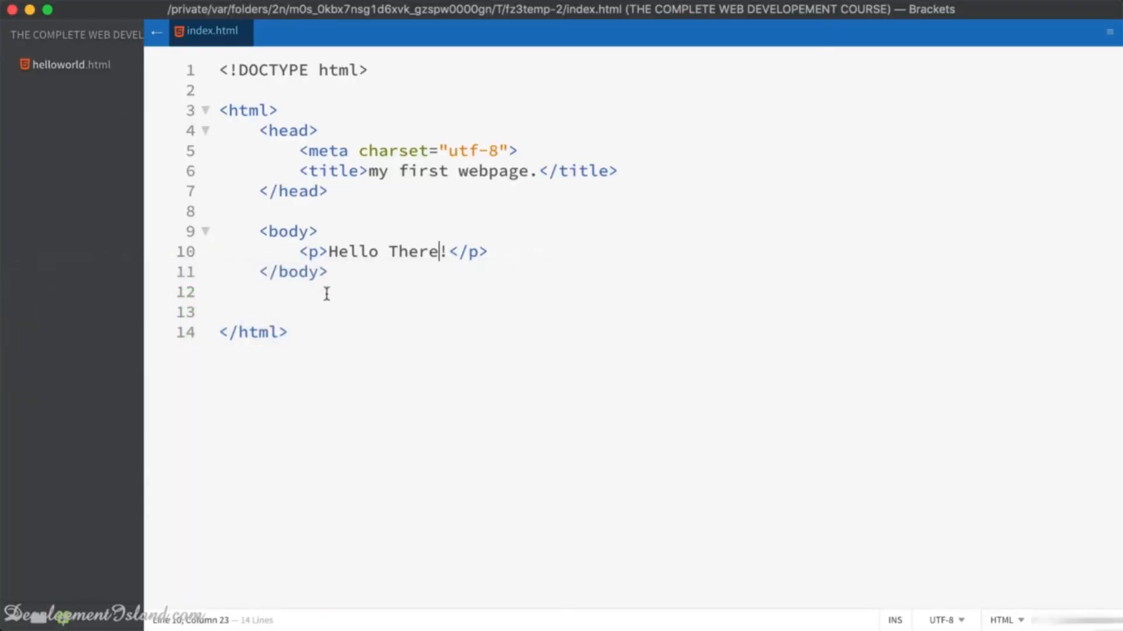
Switch to FileZilla's file lists and then back to the Brackets editor.
key(super+Tab)
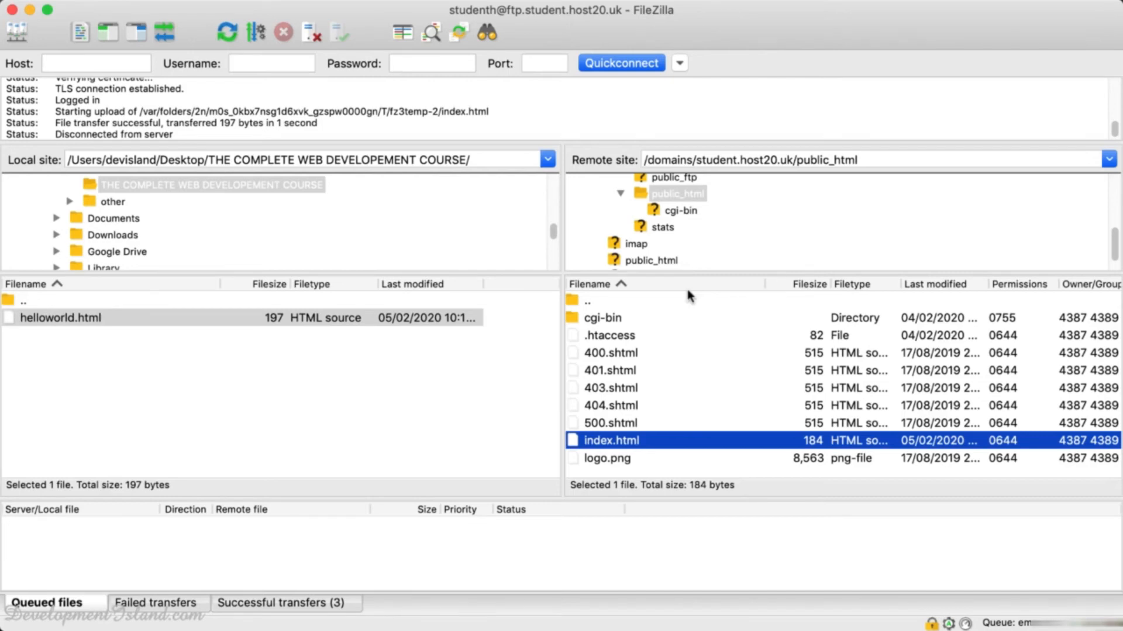
key(super+Tab)
key(super+Tab)
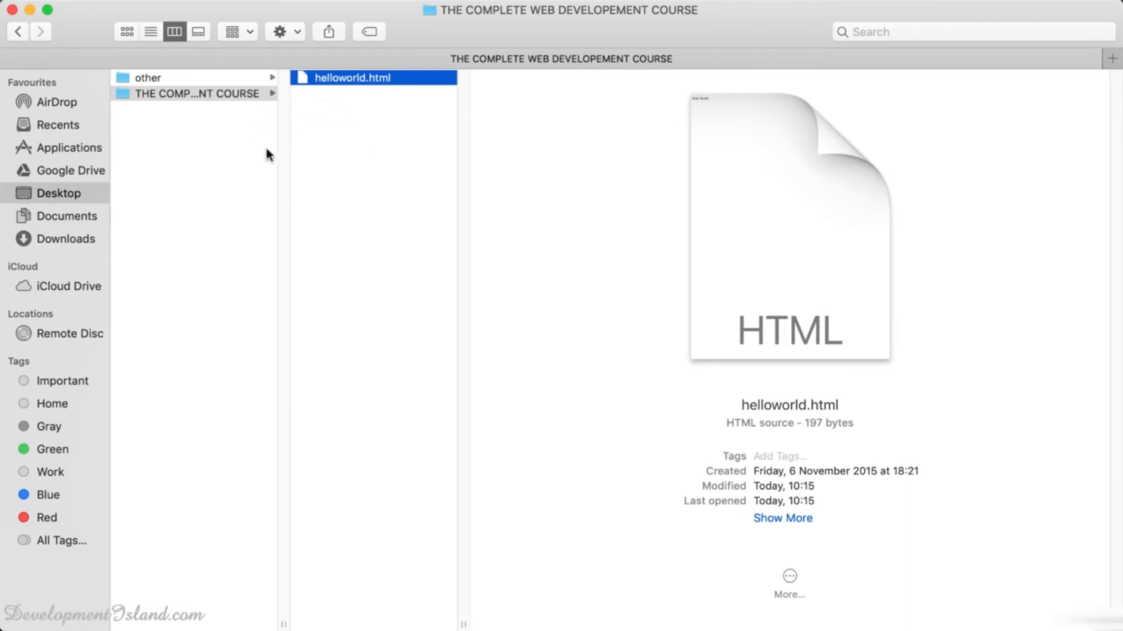
Set helloworld.html's Open with app to Brackets and apply it to all .html documents.
right_click(339, 76)
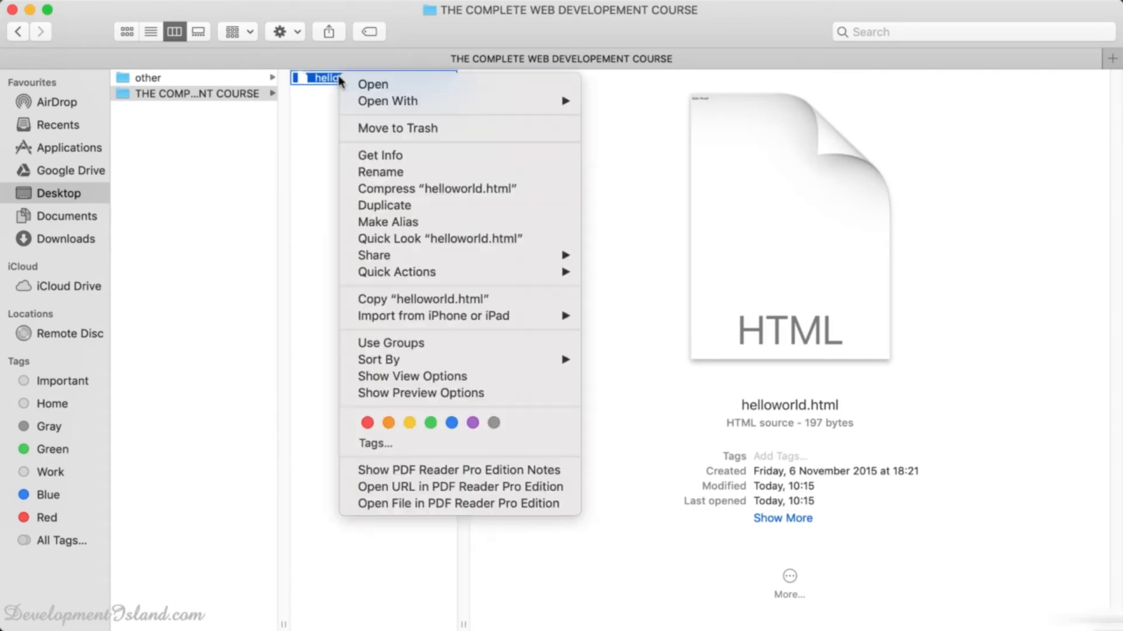
mouse_move(368, 255)
click(380, 155)
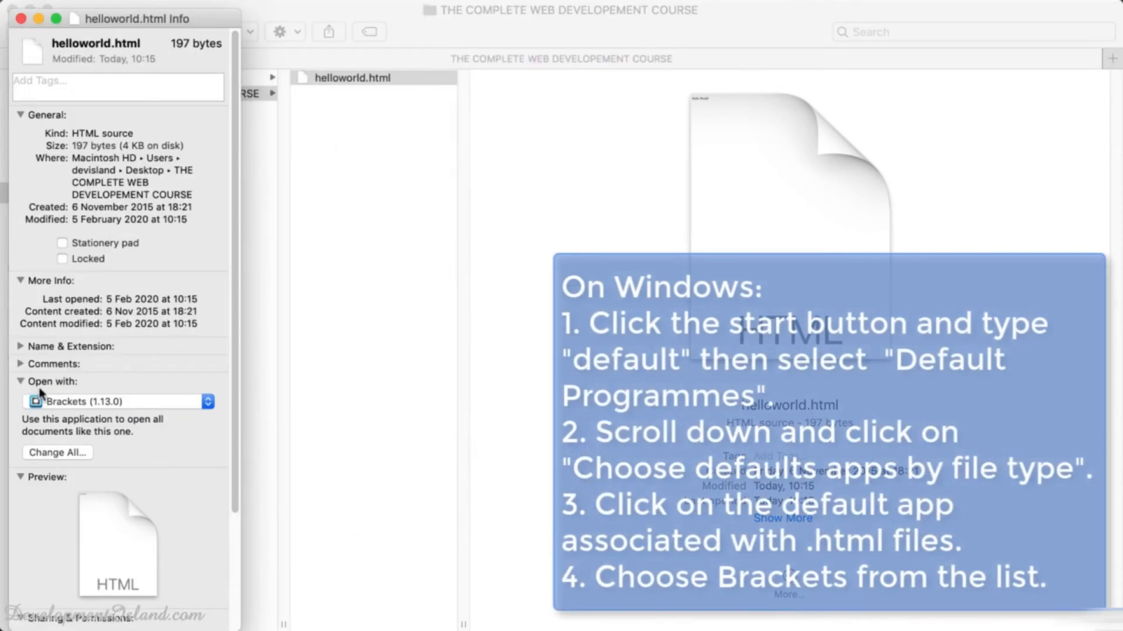
click(78, 403)
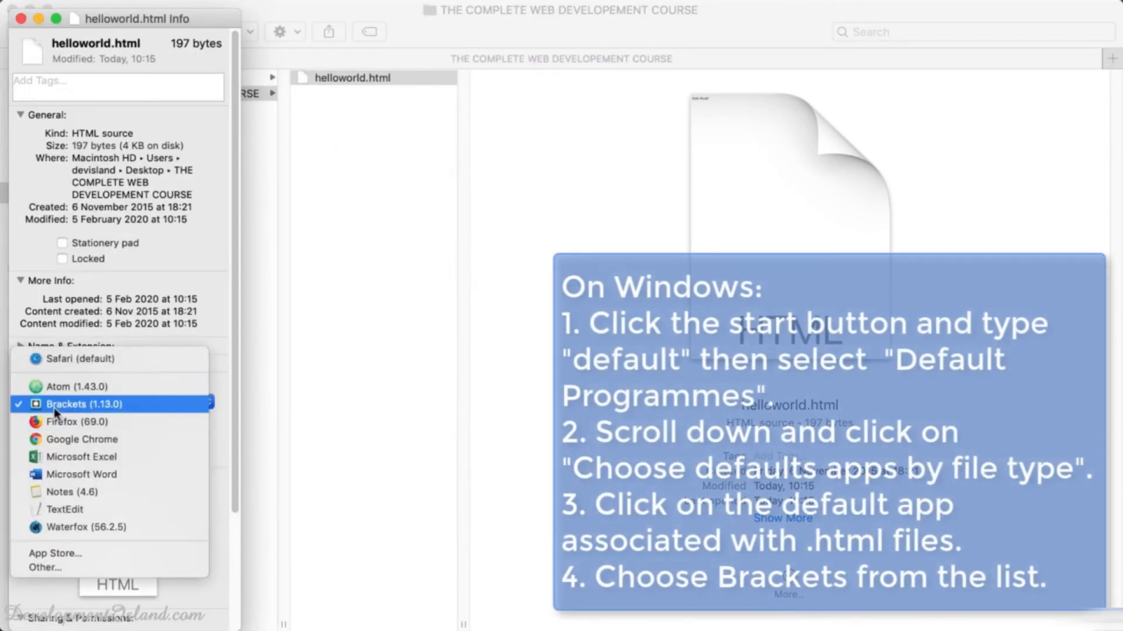
click(56, 407)
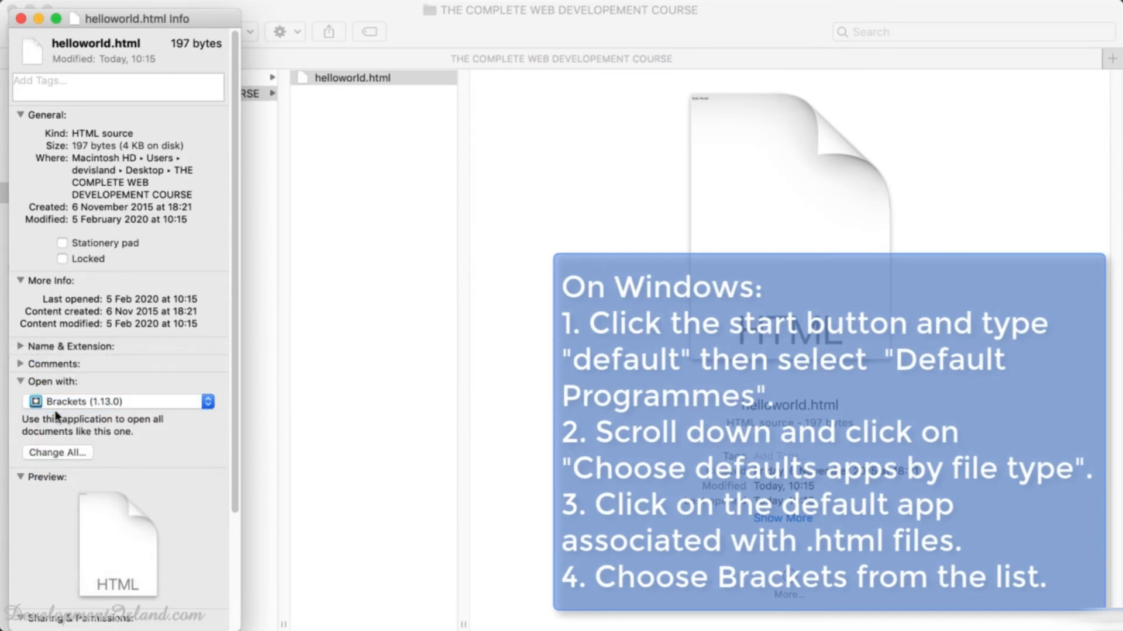
click(83, 455)
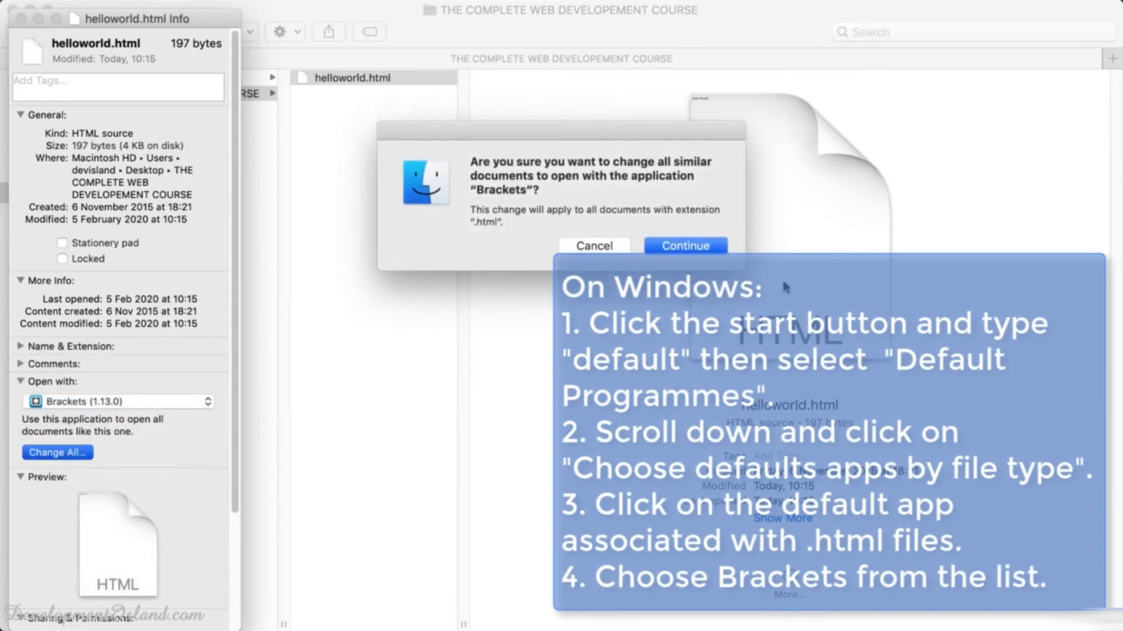
click(712, 249)
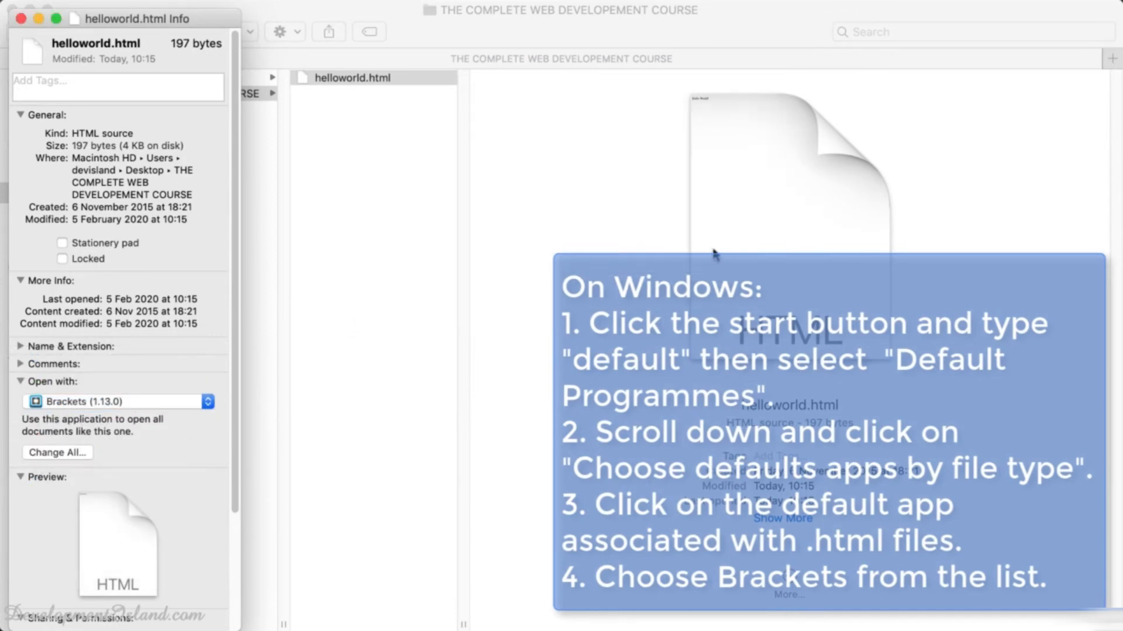
click(20, 18)
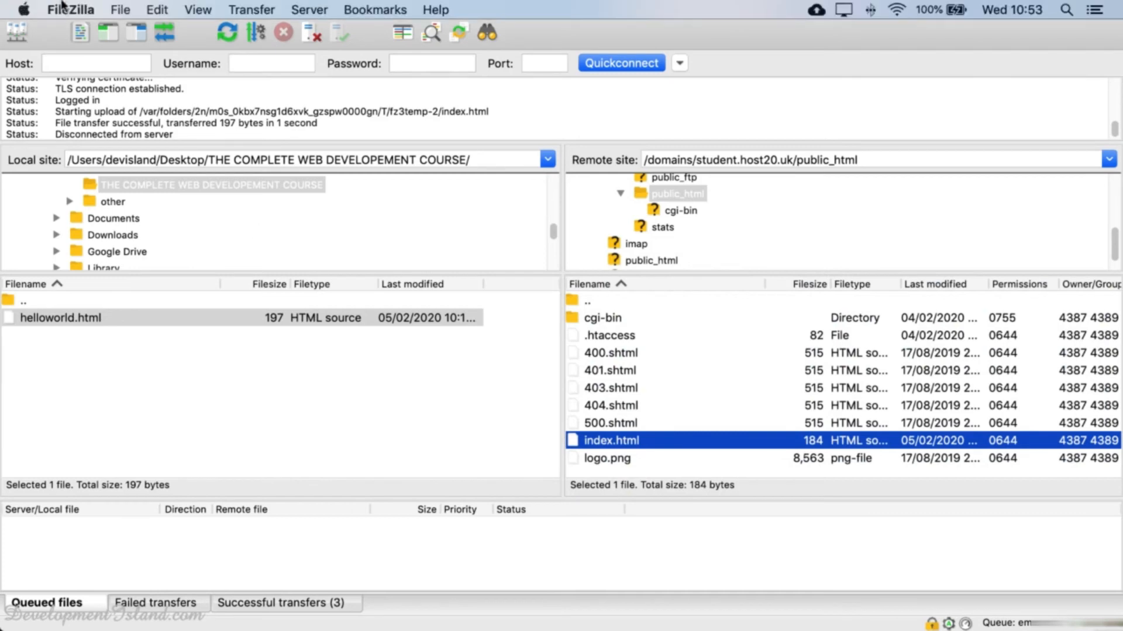
Open FileZilla's Settings at File editing > Filetype associations.
click(65, 8)
click(62, 59)
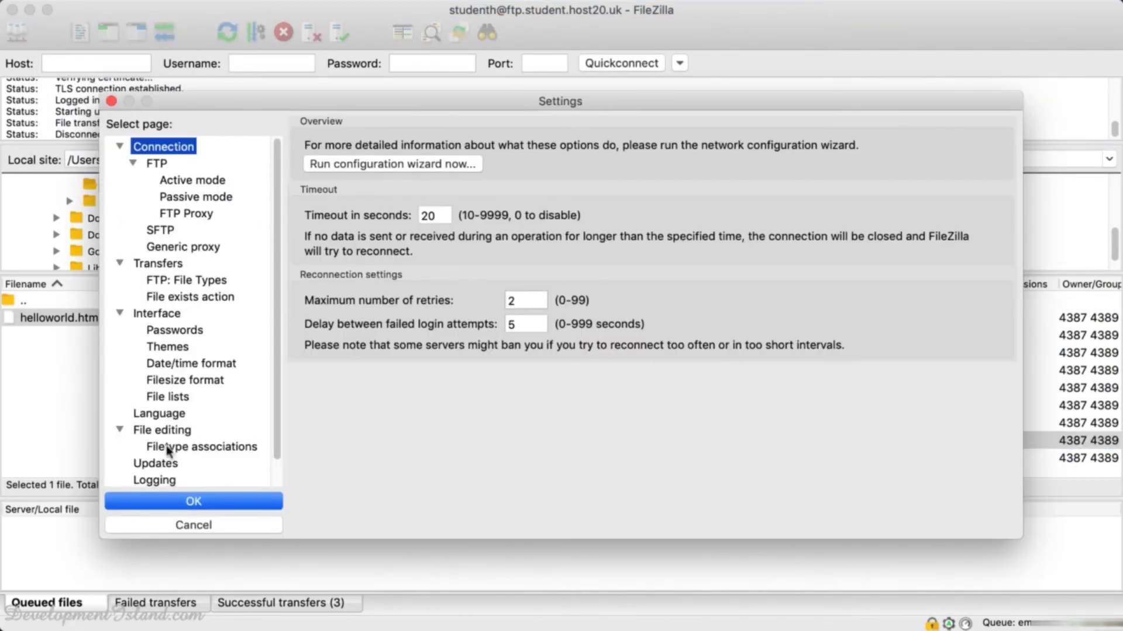
click(173, 447)
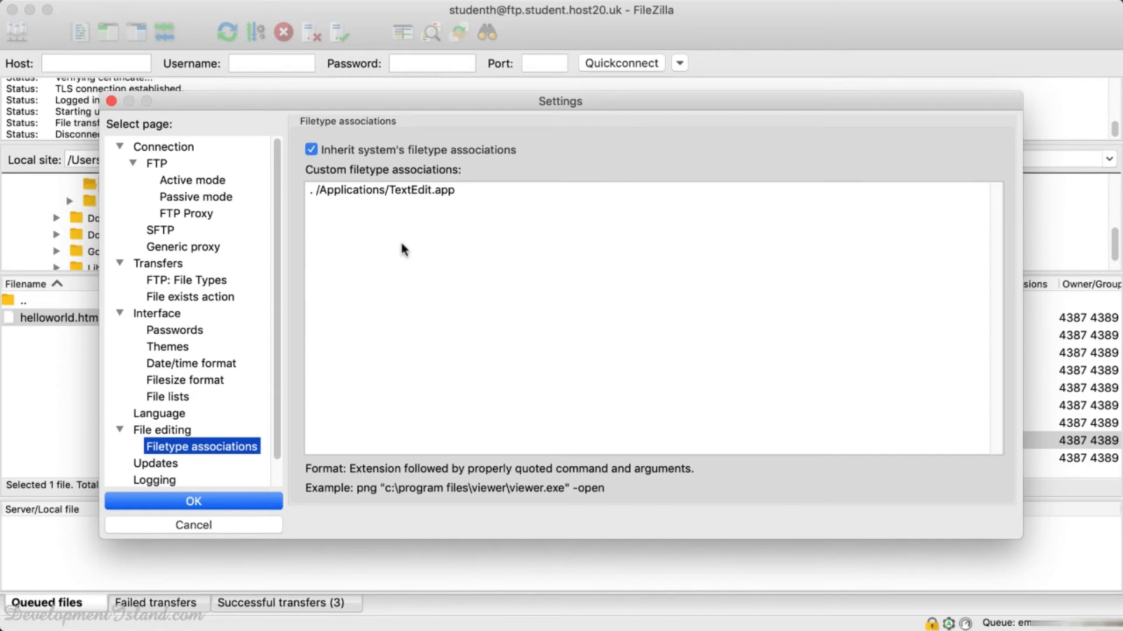
click(613, 363)
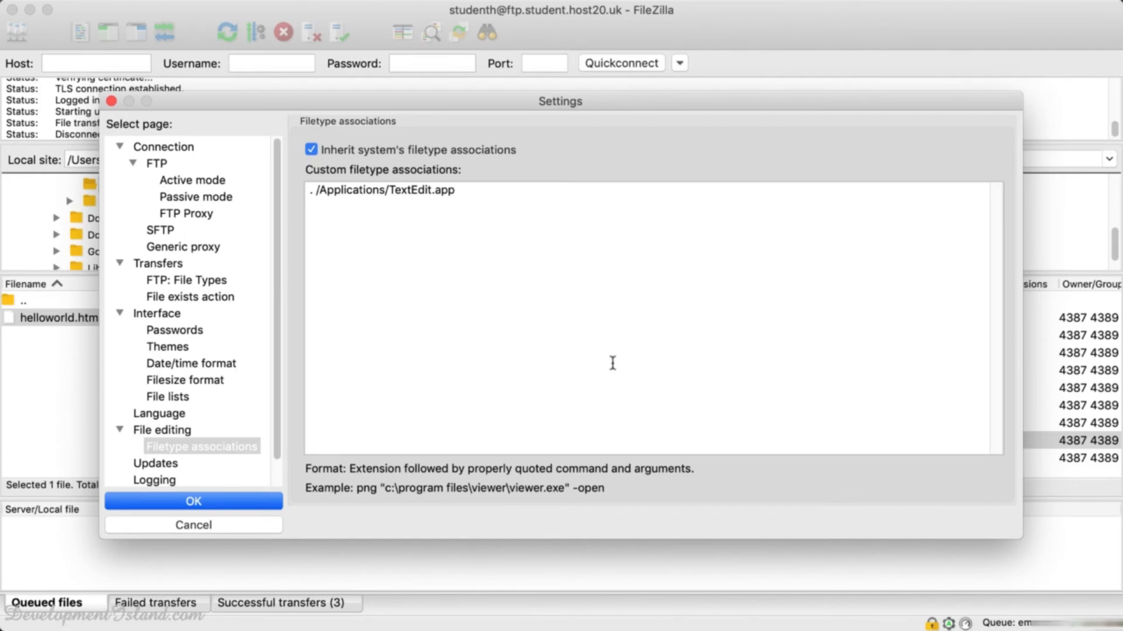
Replace TextEdit with Brackets in the custom filetype association entry.
click(452, 191)
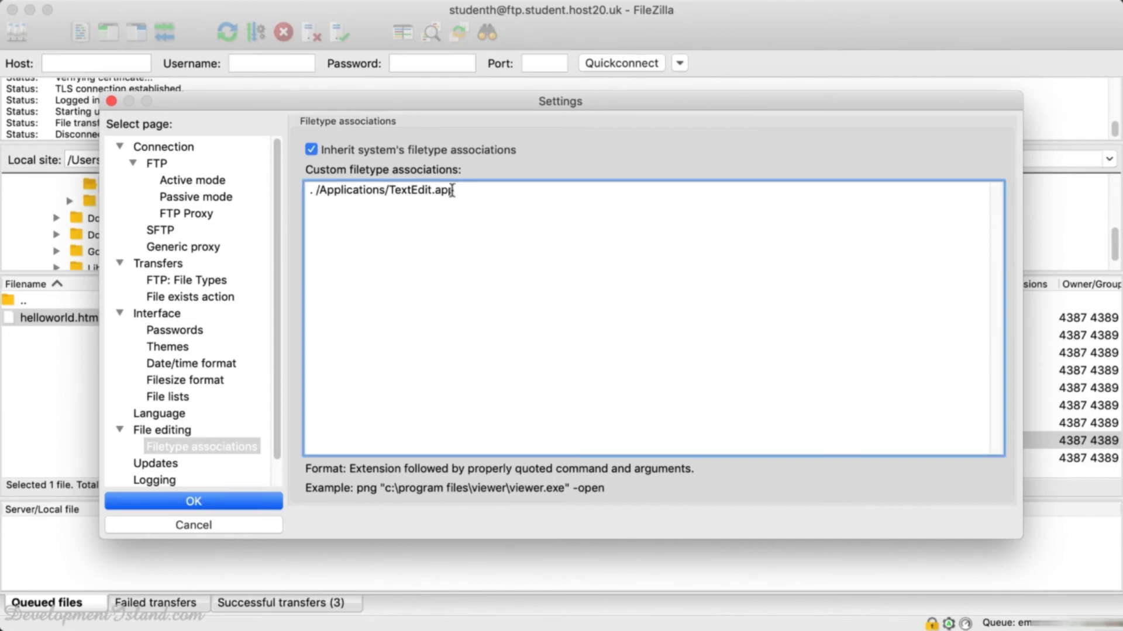
drag(452, 191, 304, 191)
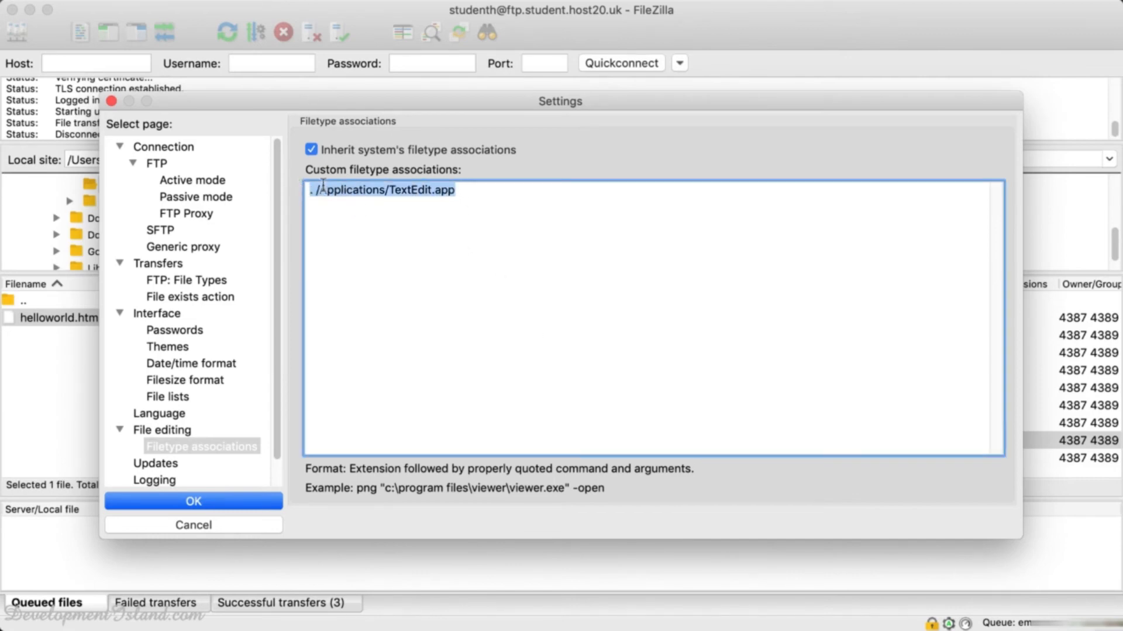
click(462, 191)
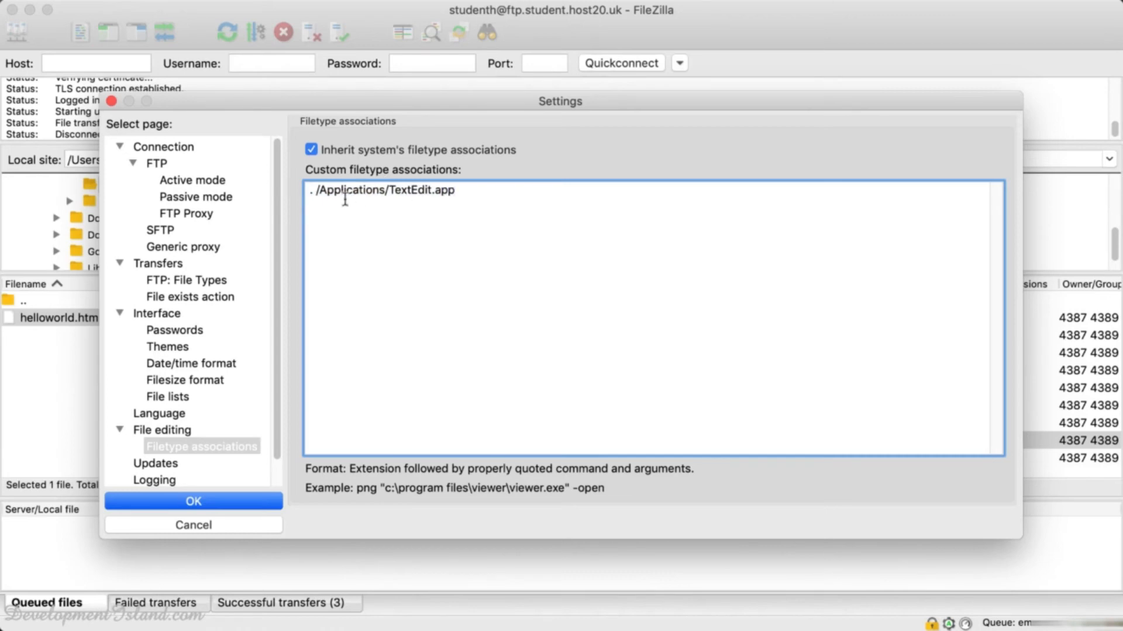
drag(345, 200, 300, 193)
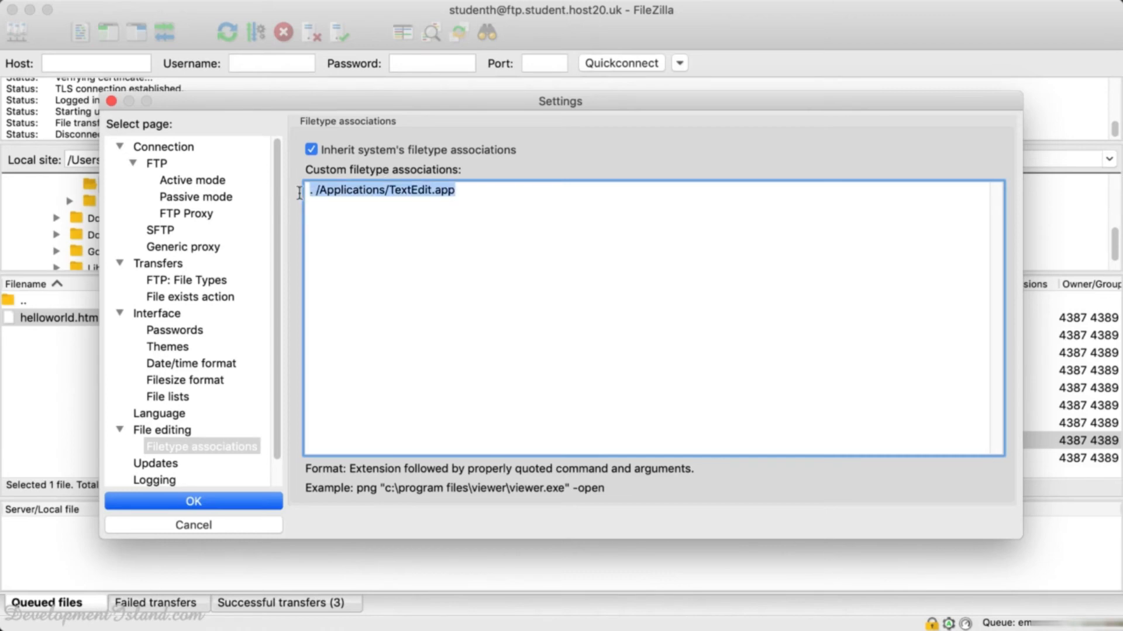
click(411, 194)
drag(388, 191, 428, 189)
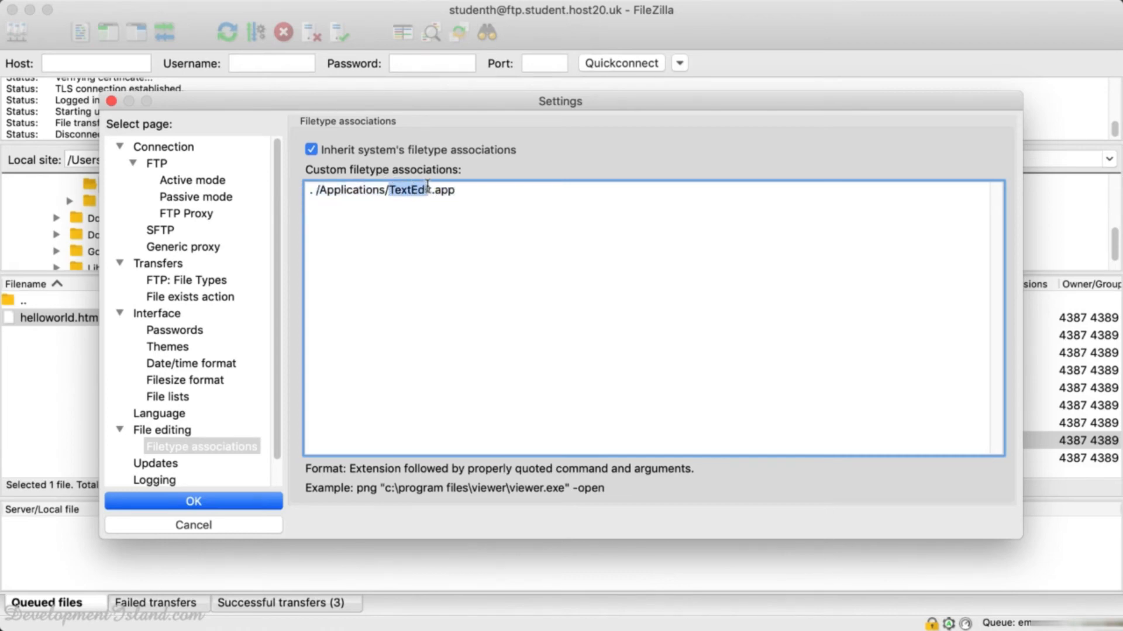
click(471, 192)
drag(457, 191, 291, 190)
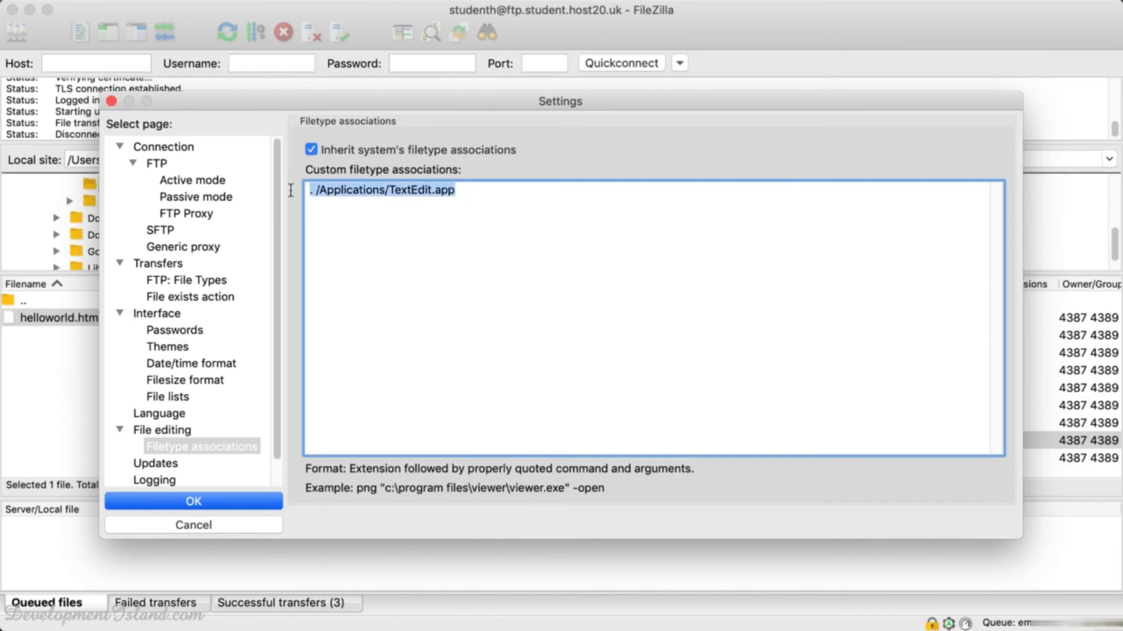
click(392, 188)
double_click(409, 190)
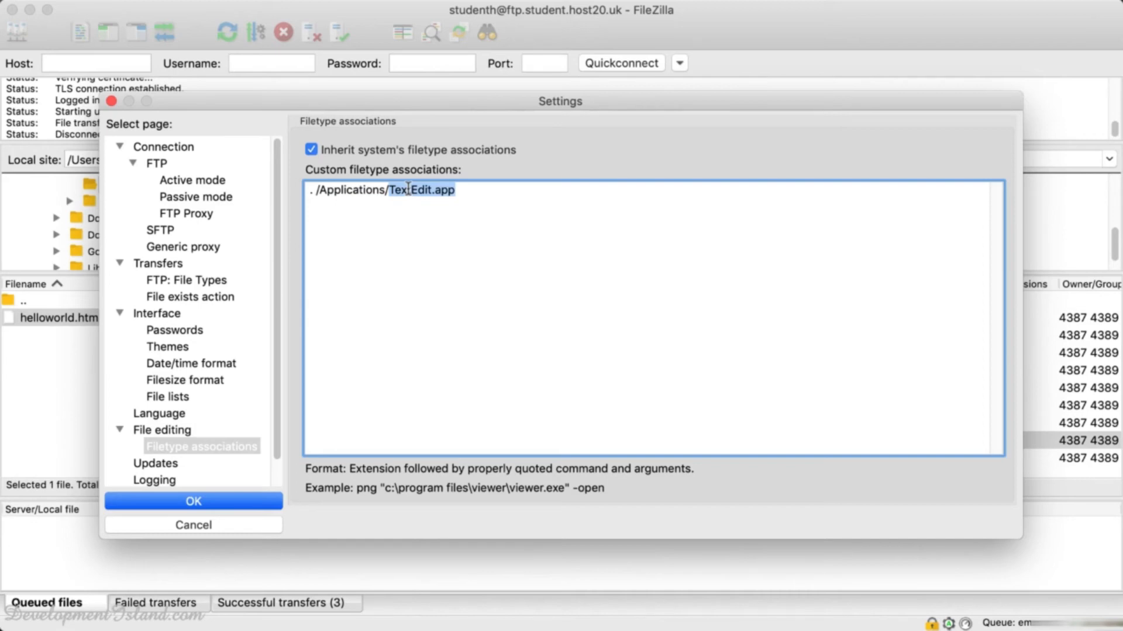
drag(431, 189, 390, 188)
text(Brackets)
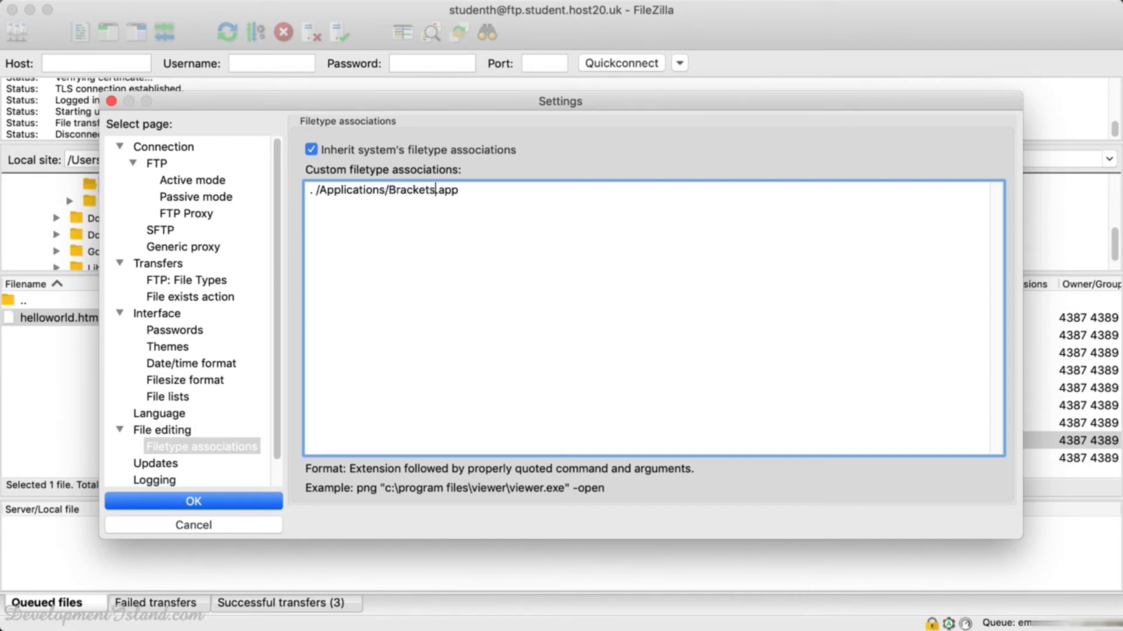
Paste the Brackets application path over the whole association line.
click(486, 193)
drag(486, 193, 275, 184)
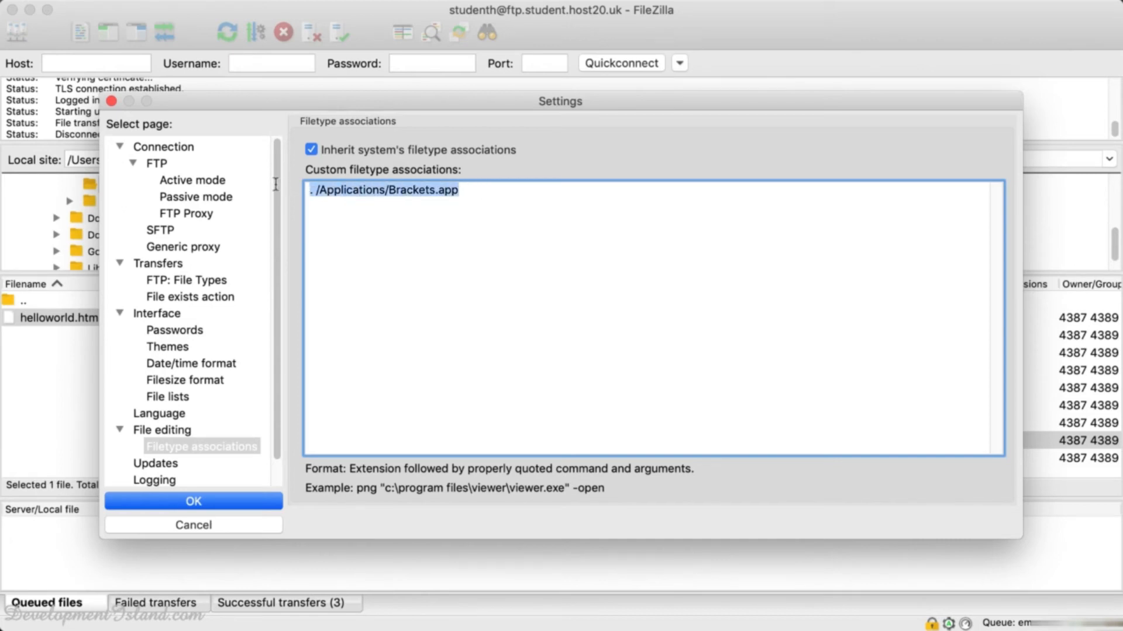
text(C:\Program Files\Brackets\Brackets.exe)
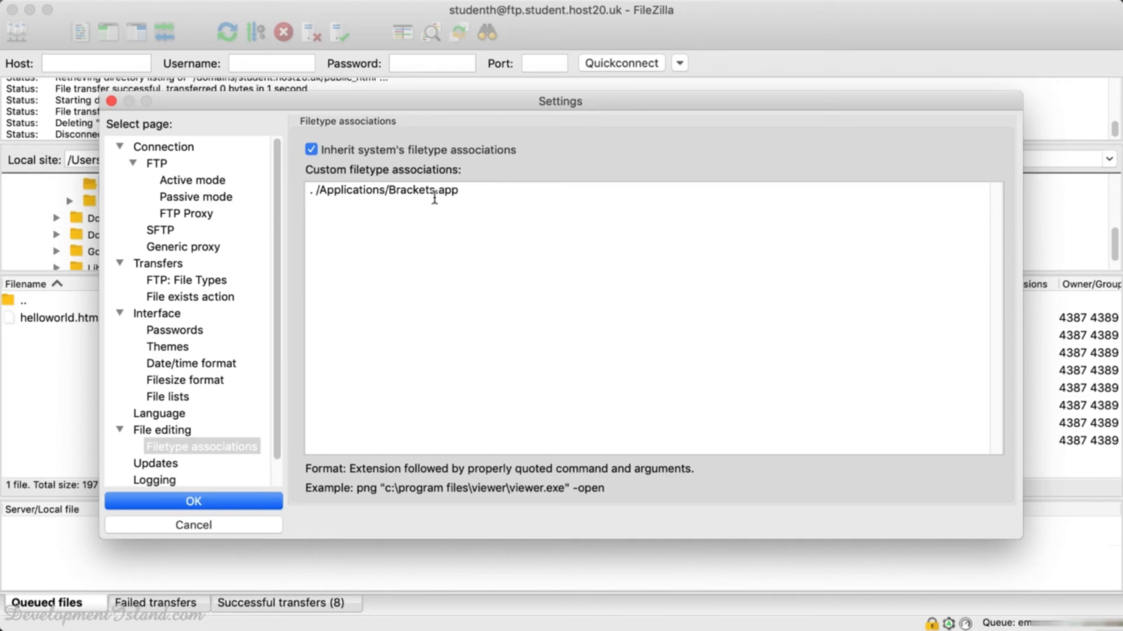
Save the Brackets filetype association and close the Settings dialog.
click(194, 501)
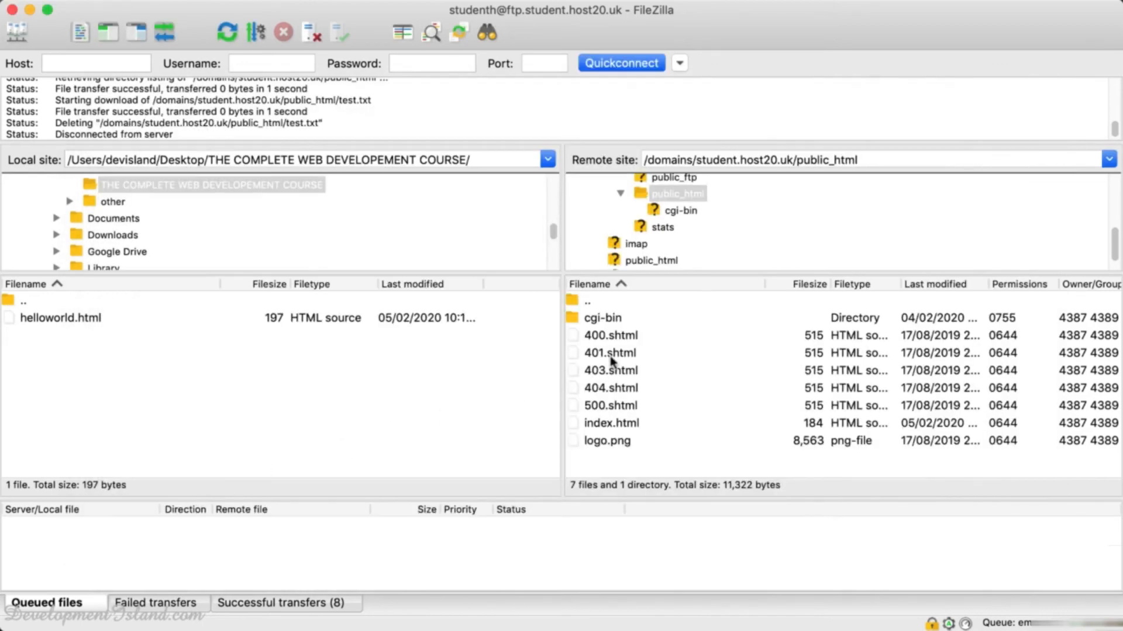
Open logo.png from the server's public_html for viewing and editing.
click(606, 443)
right_click(606, 443)
click(640, 474)
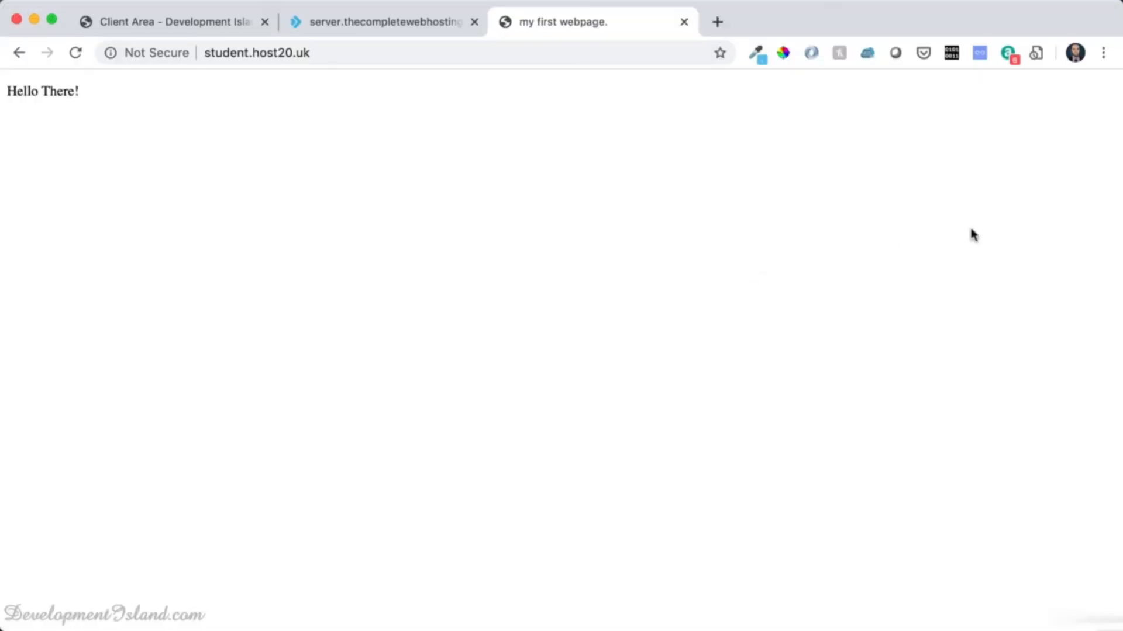
Arrange the browser and Brackets side by side and hide the project file list.
drag(1119, 297, 561, 291)
click(646, 278)
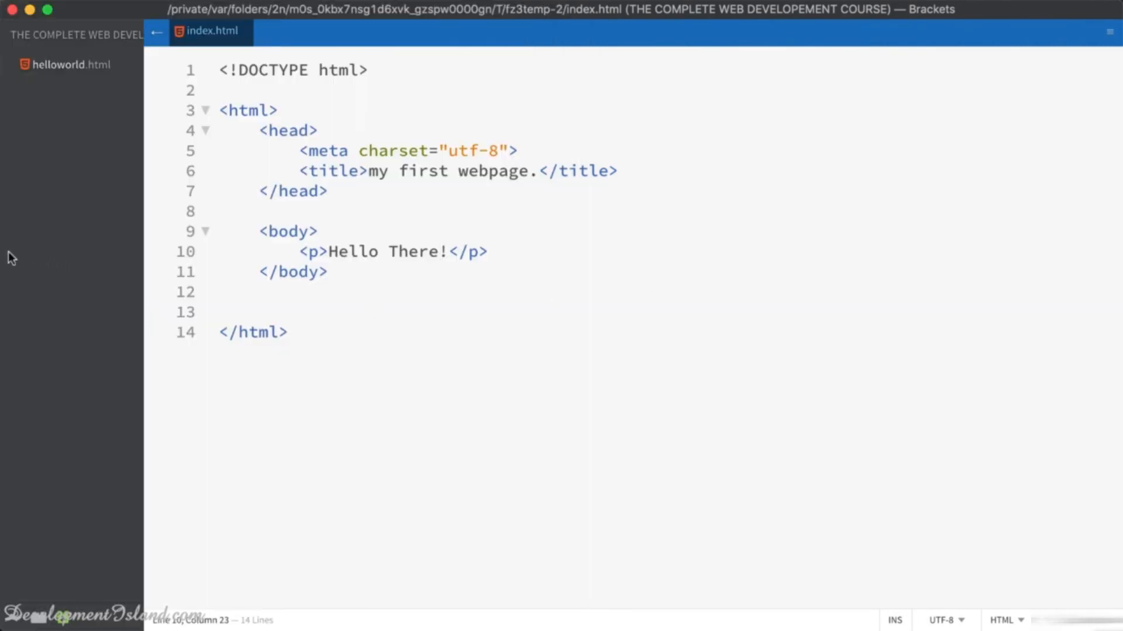
drag(1, 252, 561, 331)
key(Up)
key(Up)
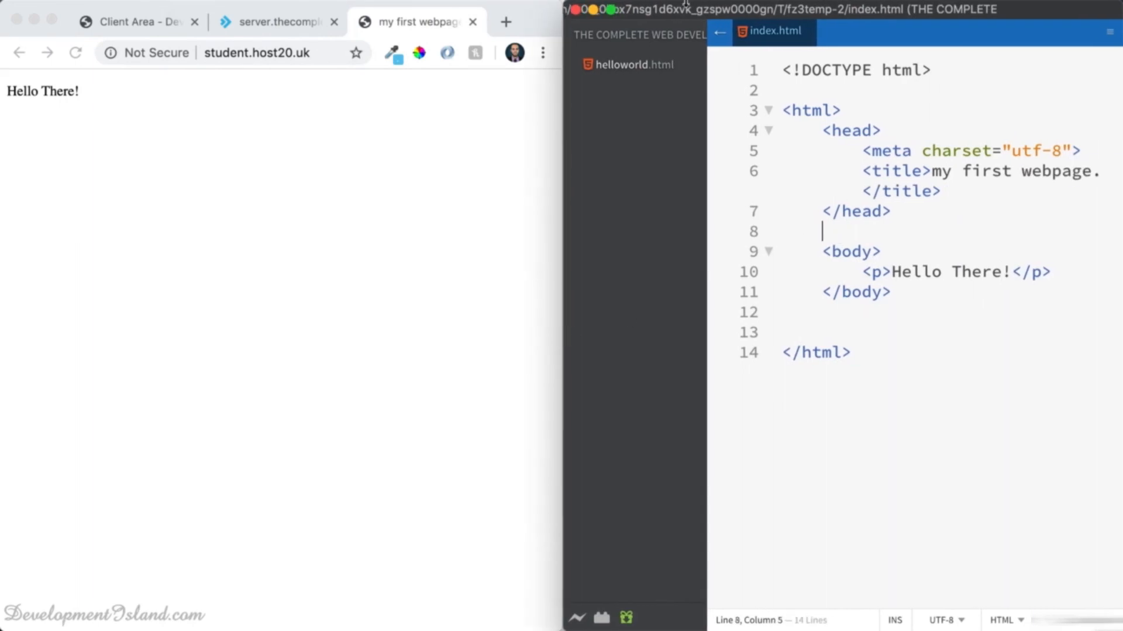
click(720, 33)
Replace 'There' with 'World' on line 10 of index.html and reload the live page.
click(799, 251)
click(829, 252)
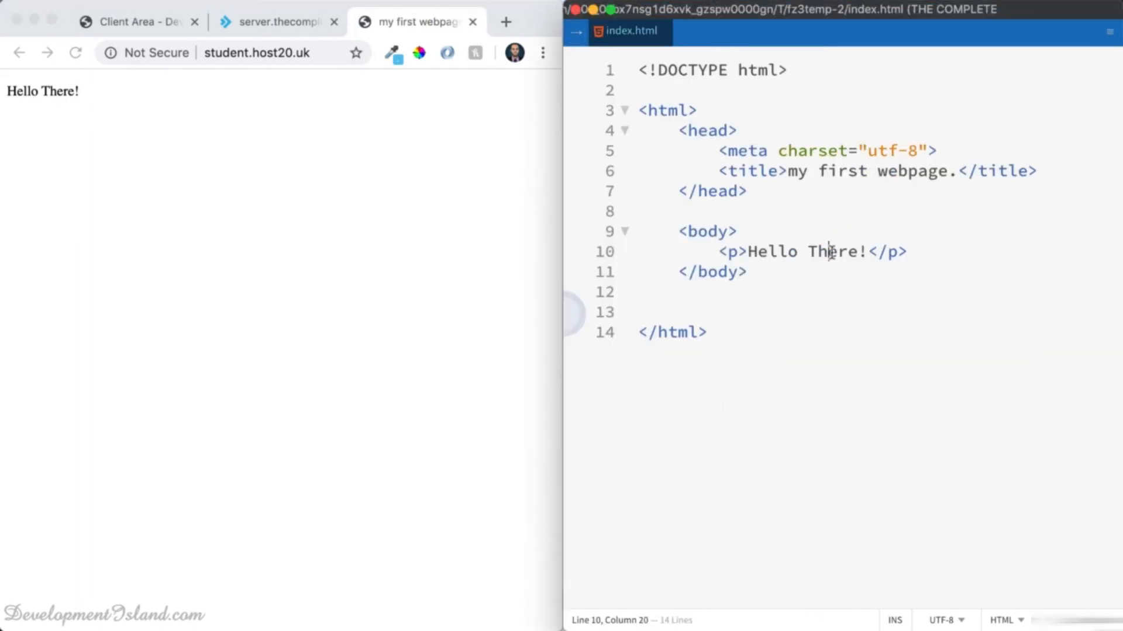
double_click(831, 252)
text(World)
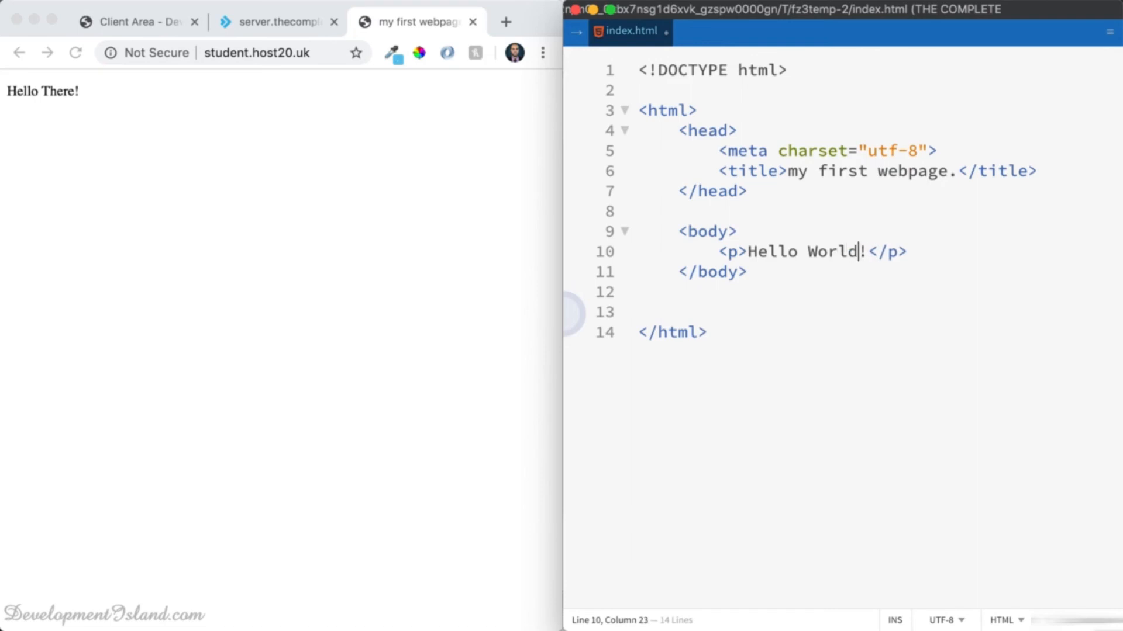
click(69, 60)
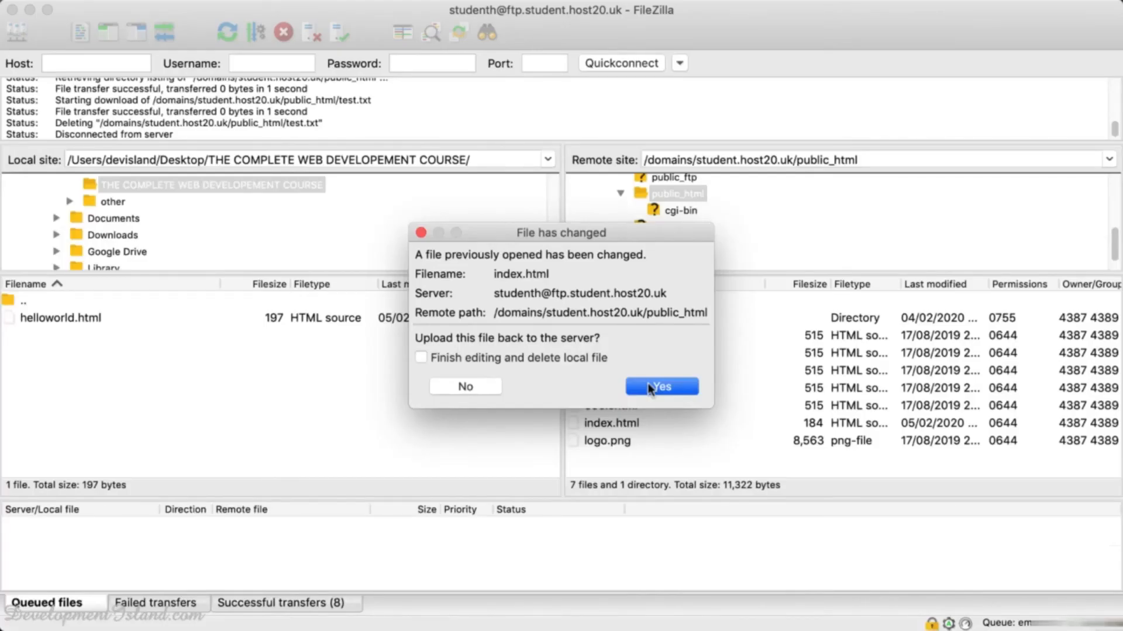
Upload the edited index.html and reload the live page to show Hello World!
click(660, 387)
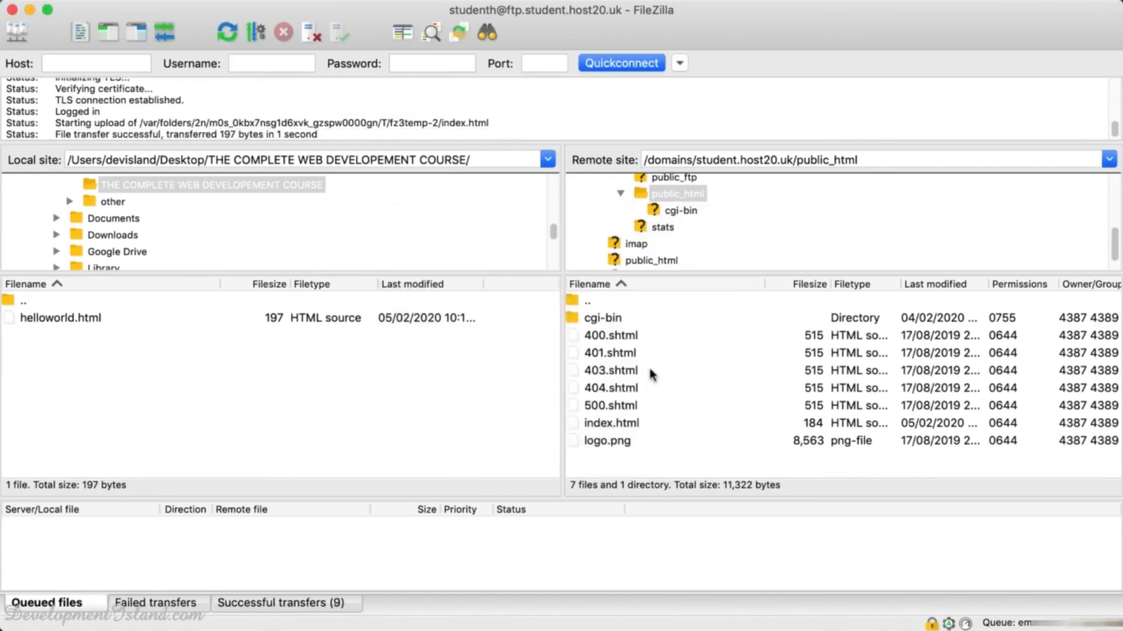
key(super+Tab)
click(75, 53)
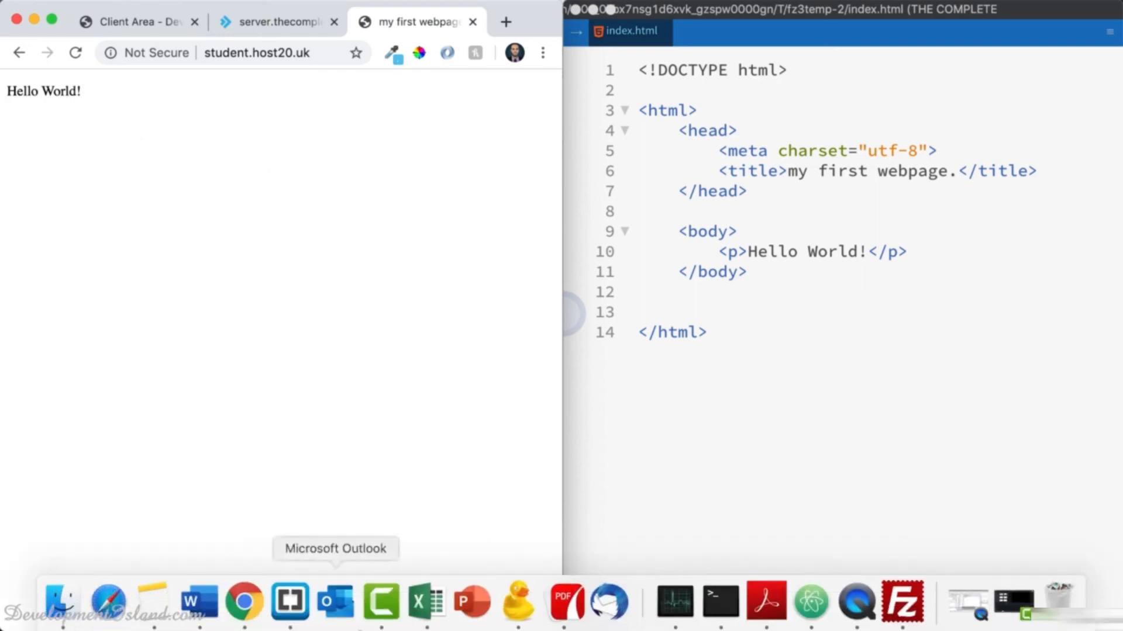
click(902, 601)
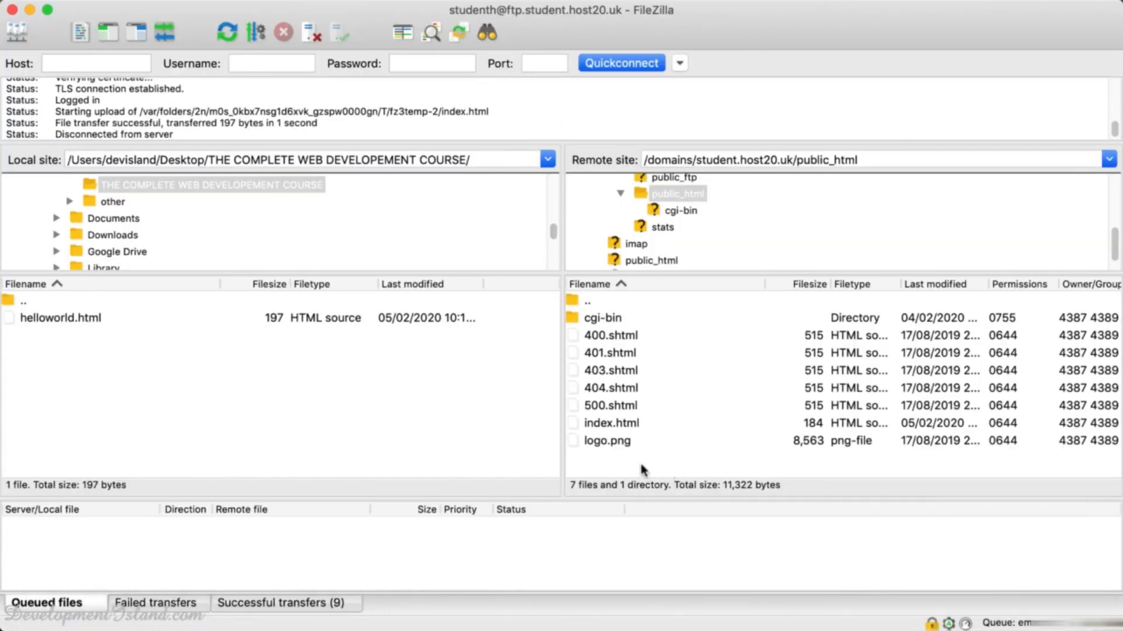
Create a new empty file named .htaccess in the server's public_html and select it.
right_click(611, 449)
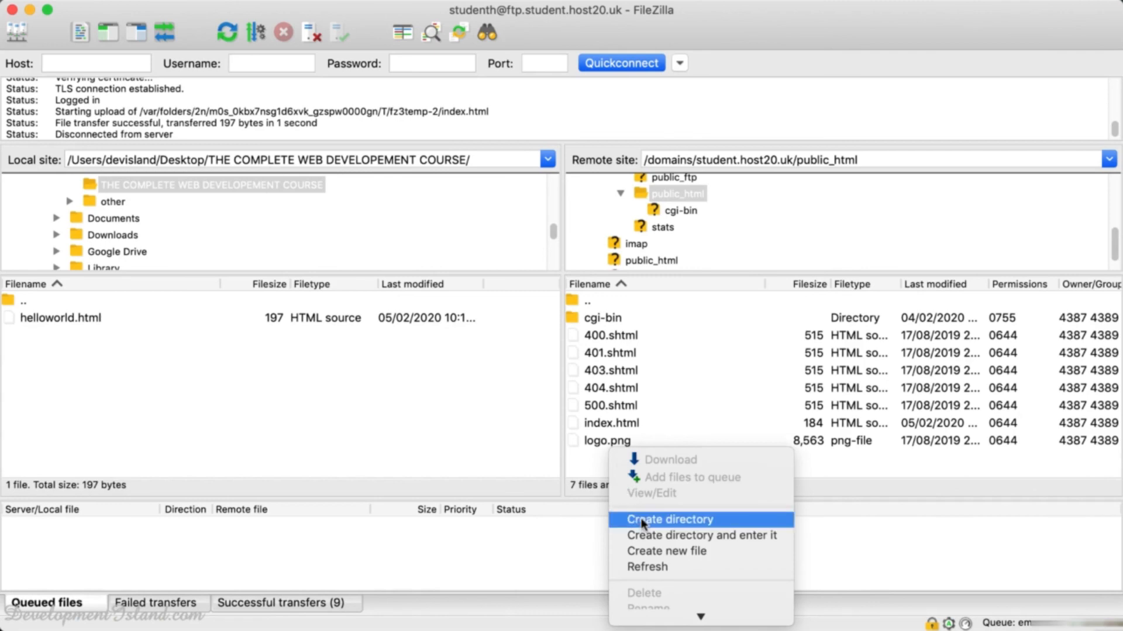
click(644, 549)
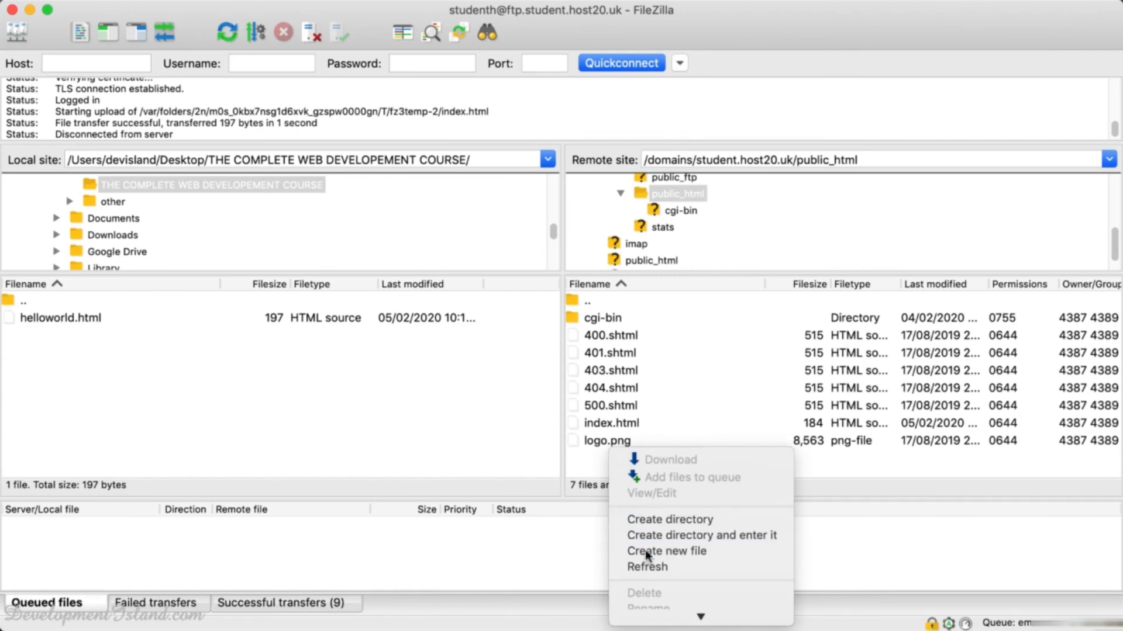
text(.ht)
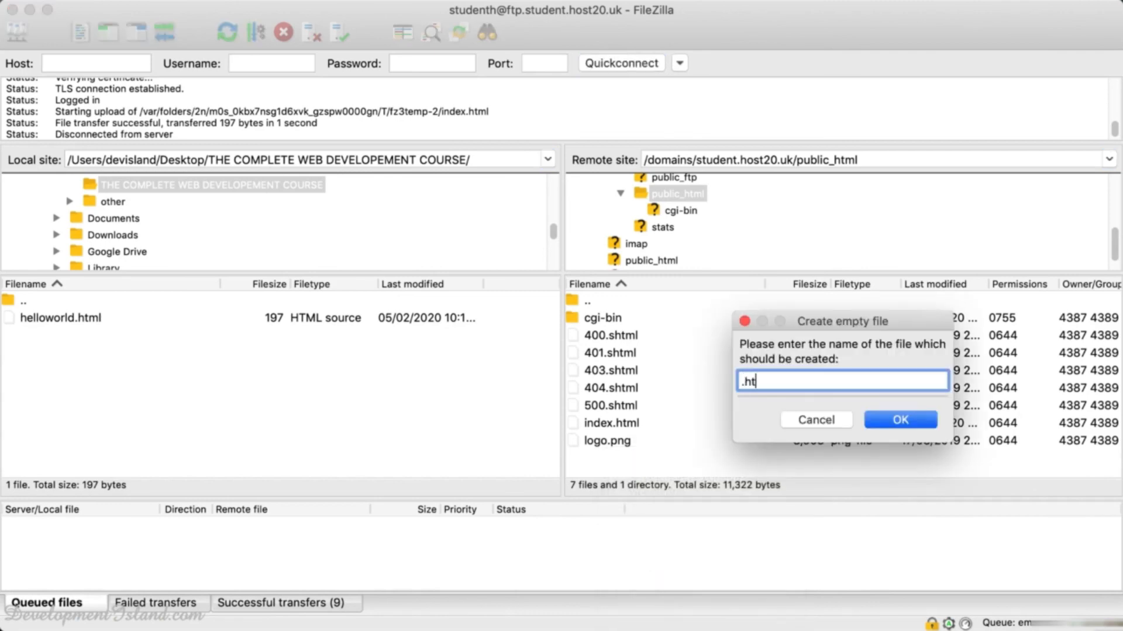
text(access)
click(889, 420)
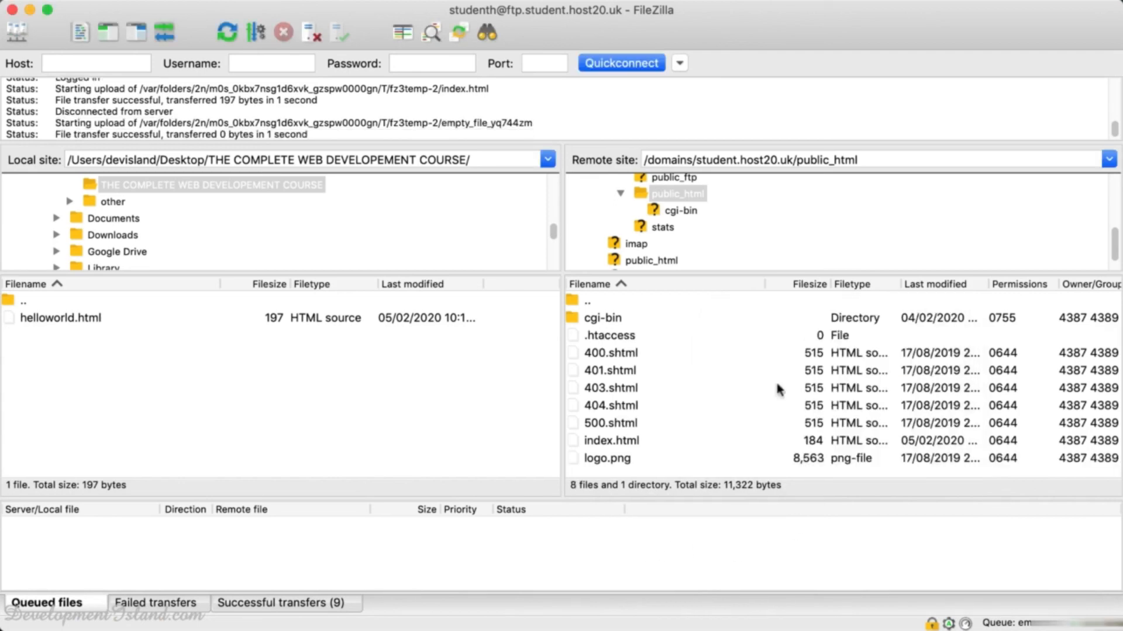
click(610, 337)
right_click(610, 336)
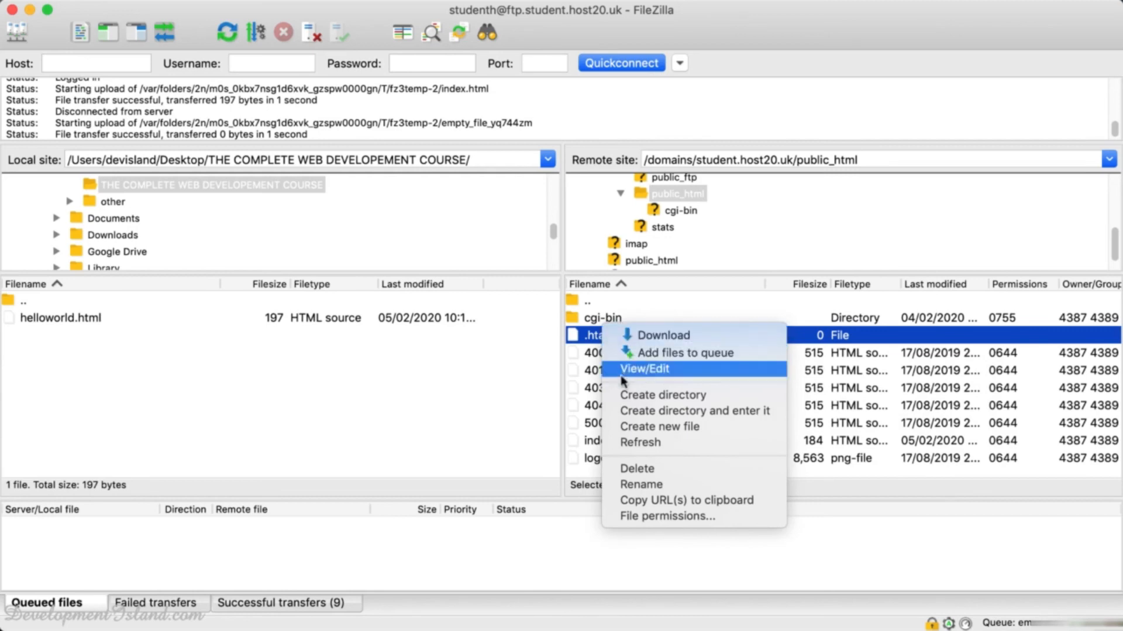
Open .htaccess for editing and load thecompletewebhosting.com/caching in a new browser tab.
click(640, 367)
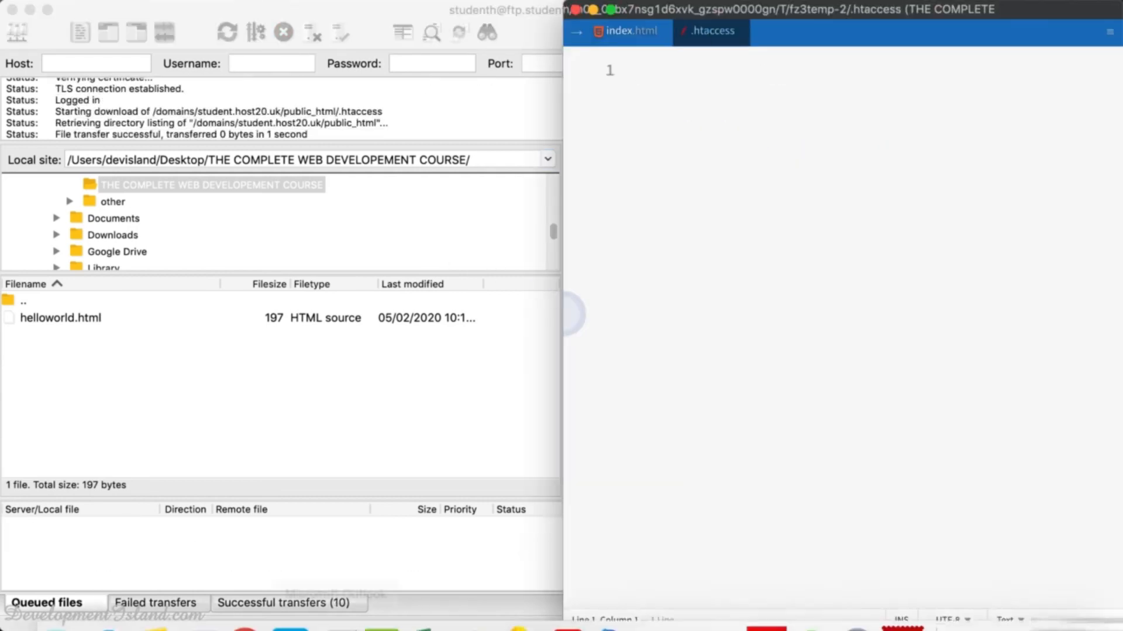
click(245, 602)
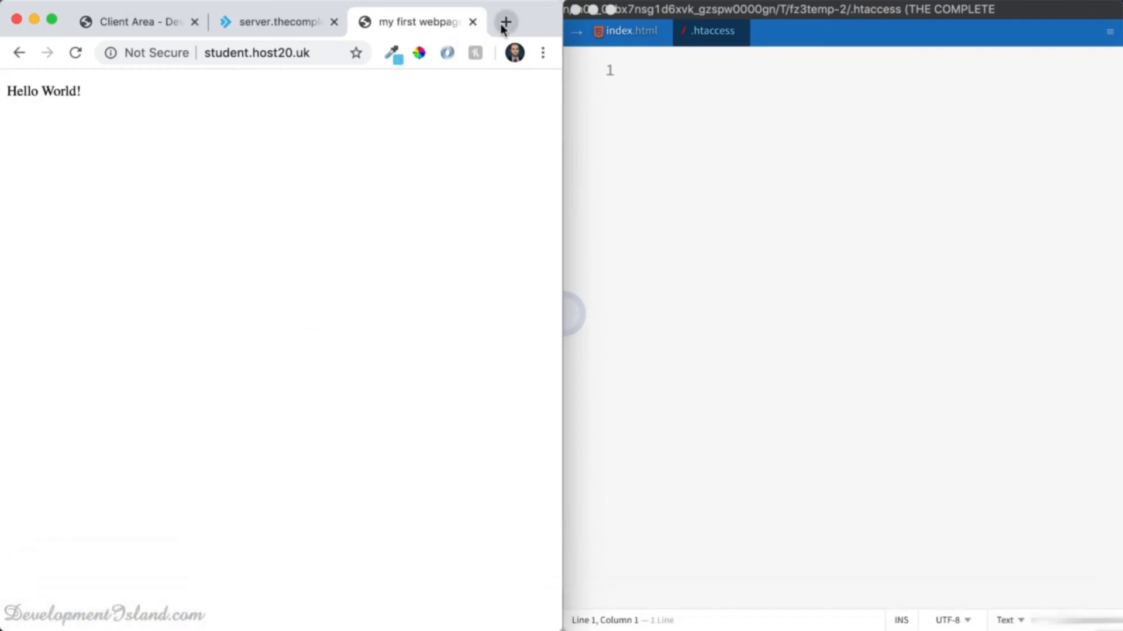
click(504, 23)
text(thecompletewebhosting.com/)
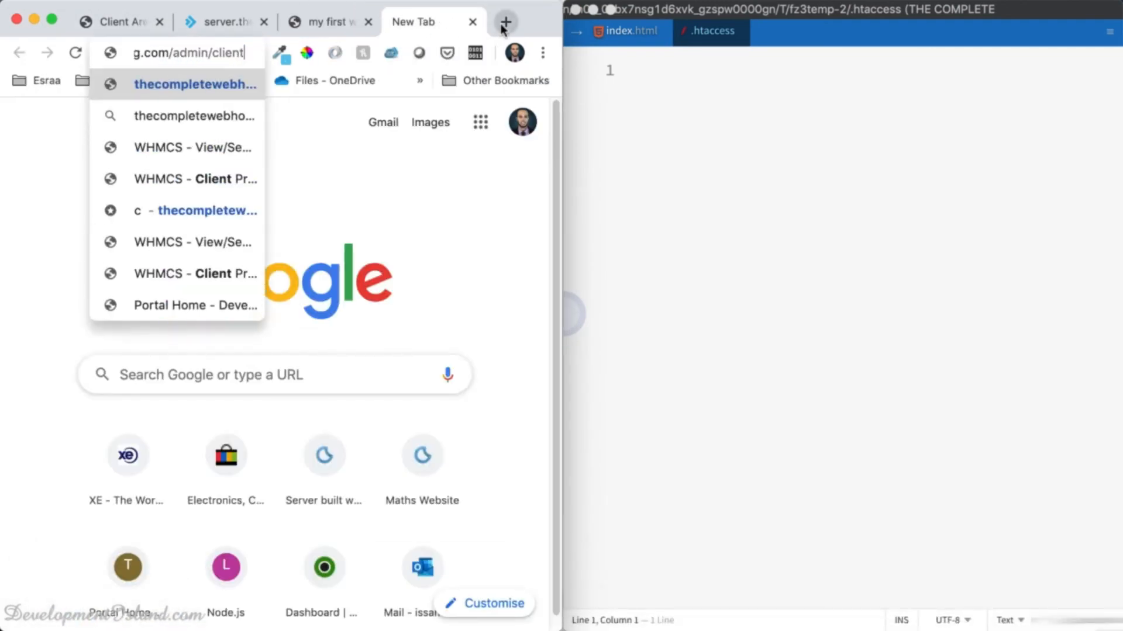
text(c)
key(BackSpace)
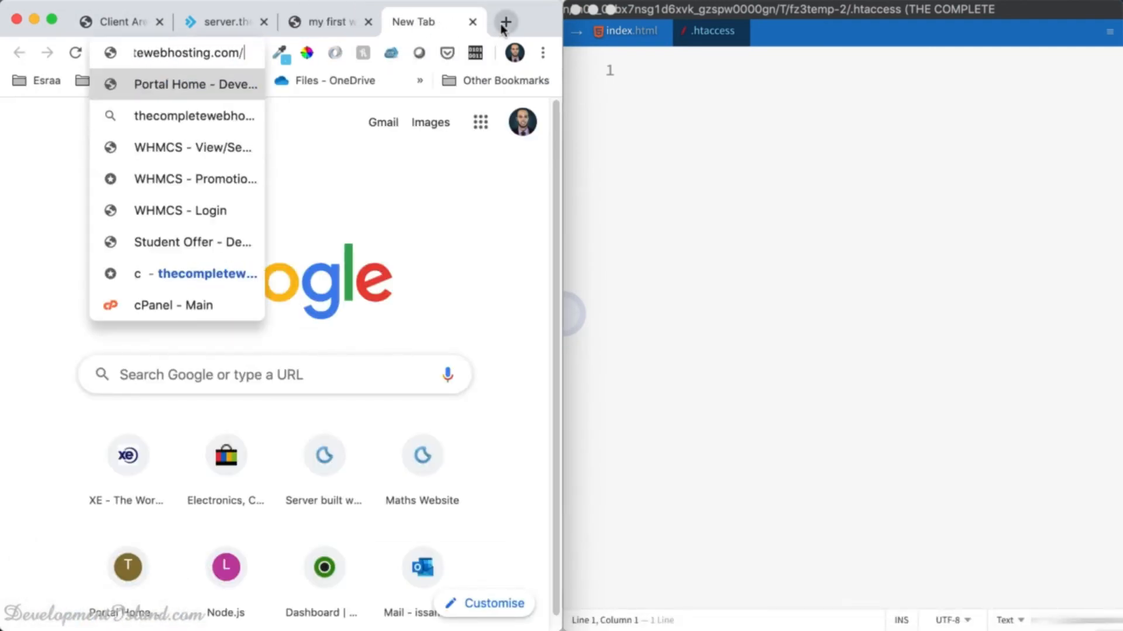
text(caching.txt)
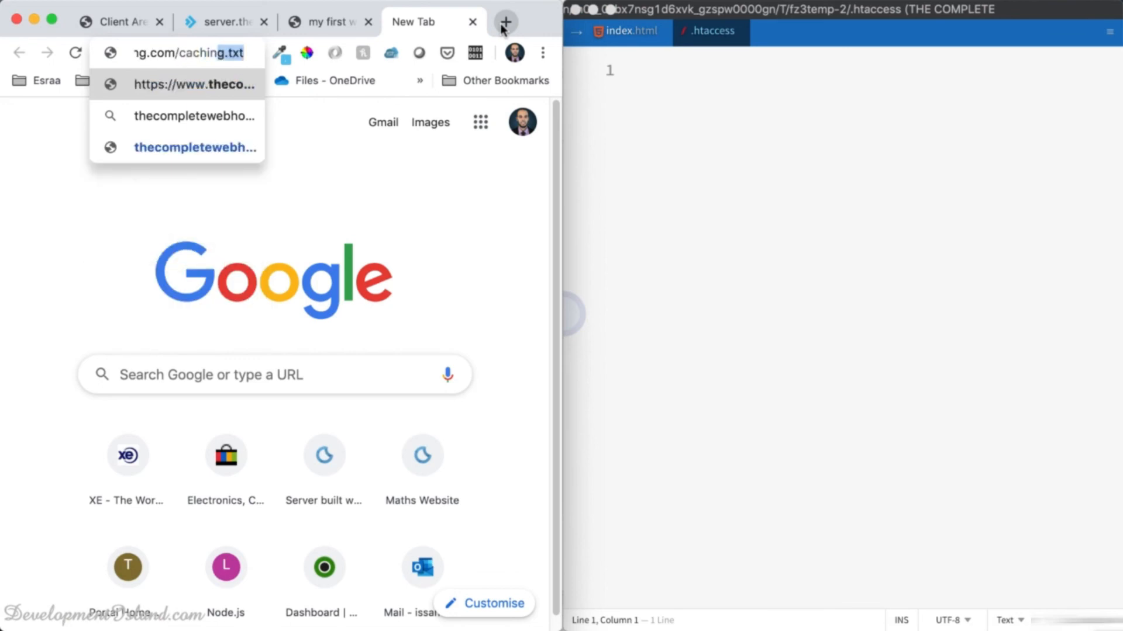
key(Return)
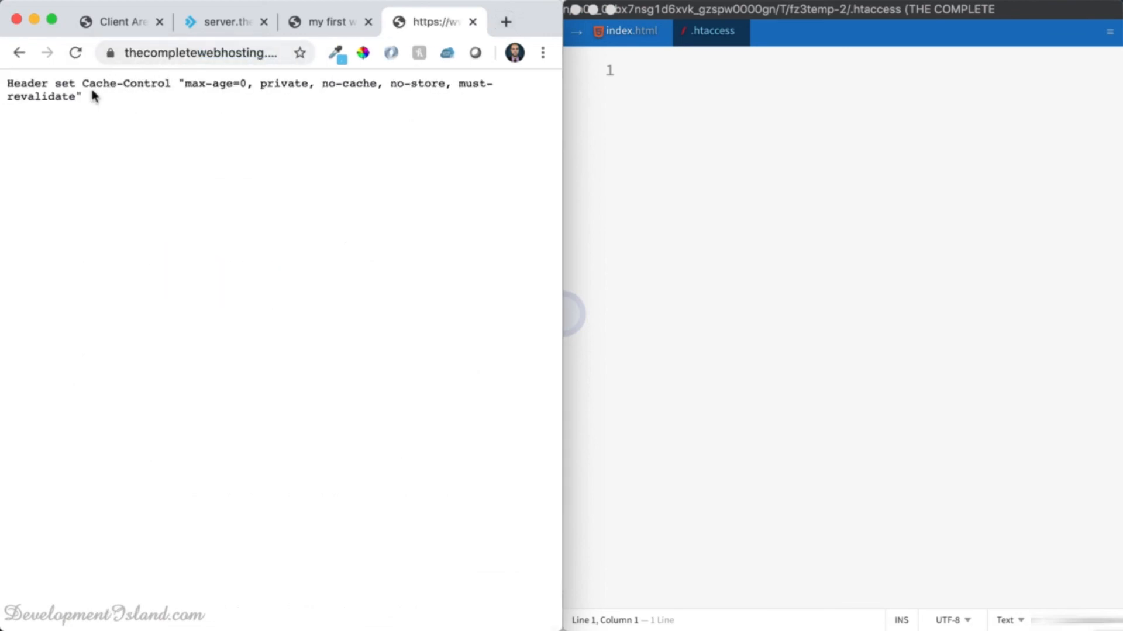
Copy the Cache-Control header line into .htaccess, save it, and close the file.
drag(86, 101, 3, 76)
key(super+c)
key(super+w)
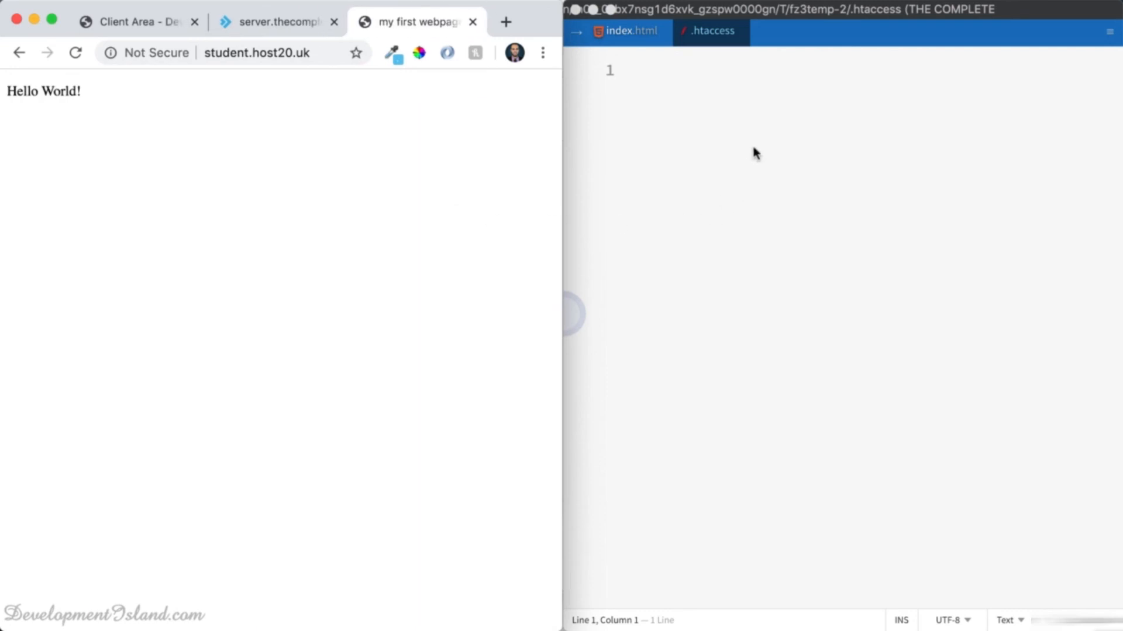
click(747, 123)
key(super+v)
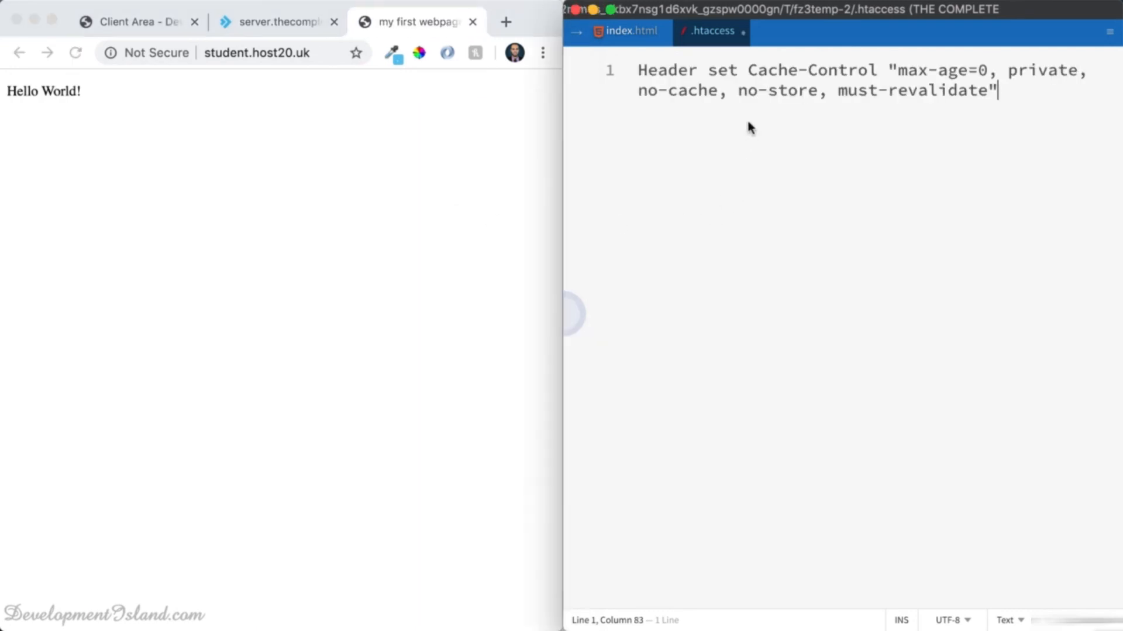
key(super+s)
key(super+w)
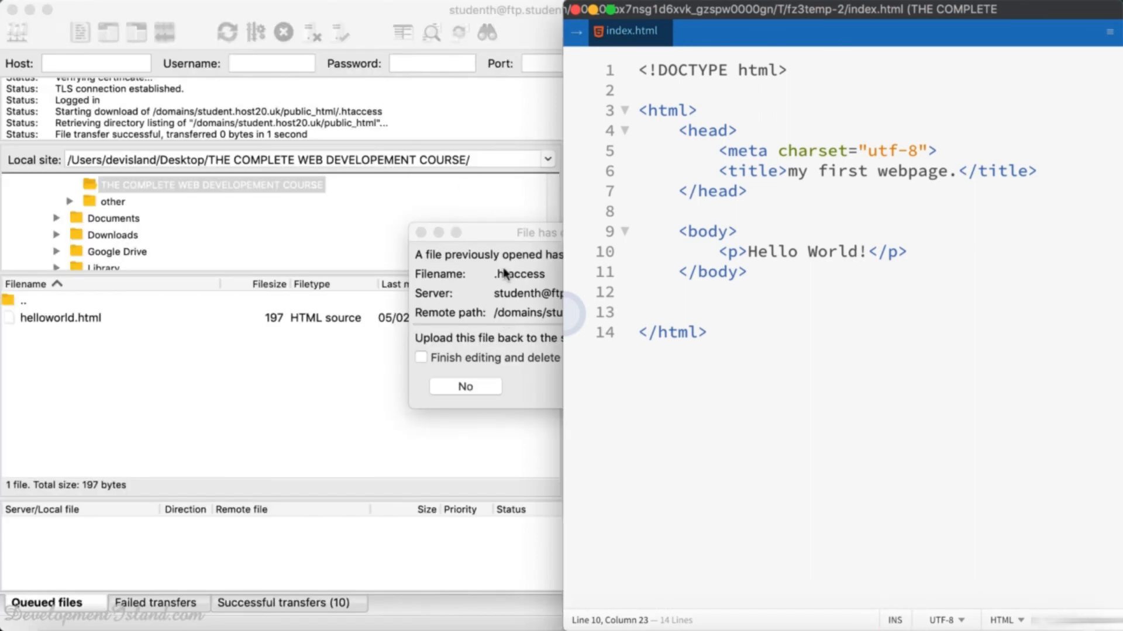
Confirm the 'File has changed' prompt so the edited .htaccess uploads to the server.
click(504, 274)
click(661, 387)
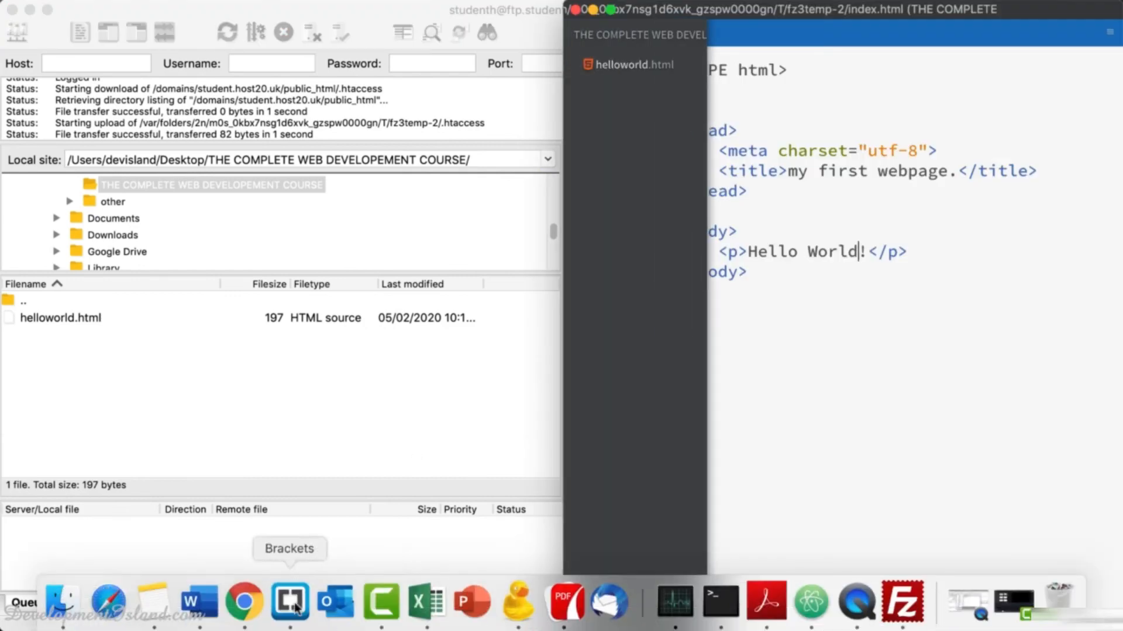
click(250, 612)
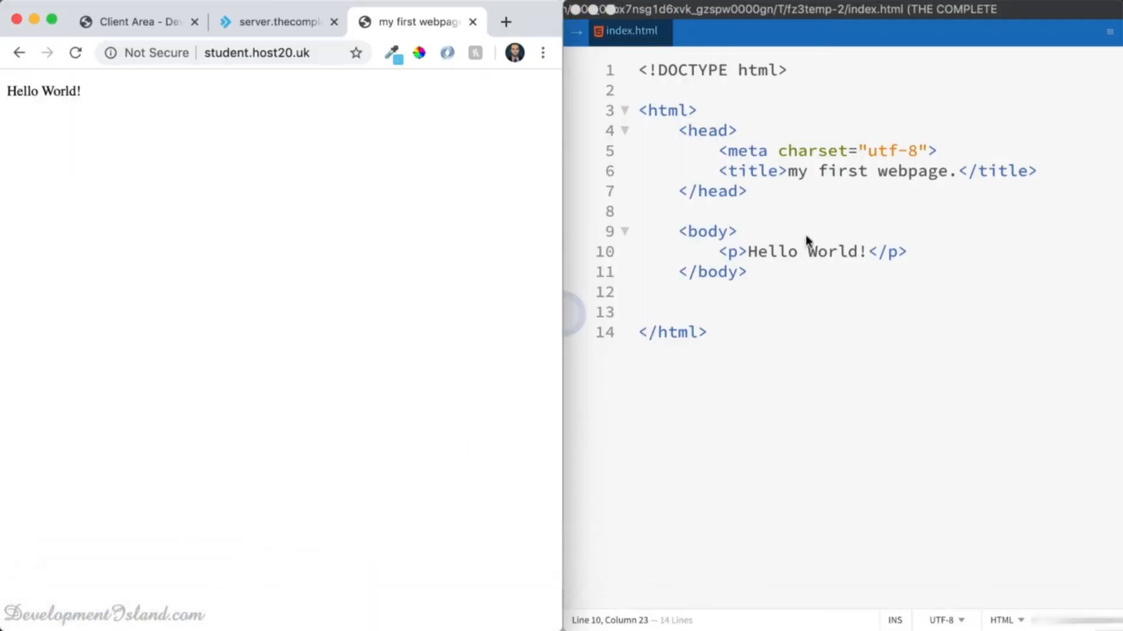
Show Brackets' index.html beside Chrome's live student.host20.uk page reading 'Hello World!'.
click(832, 226)
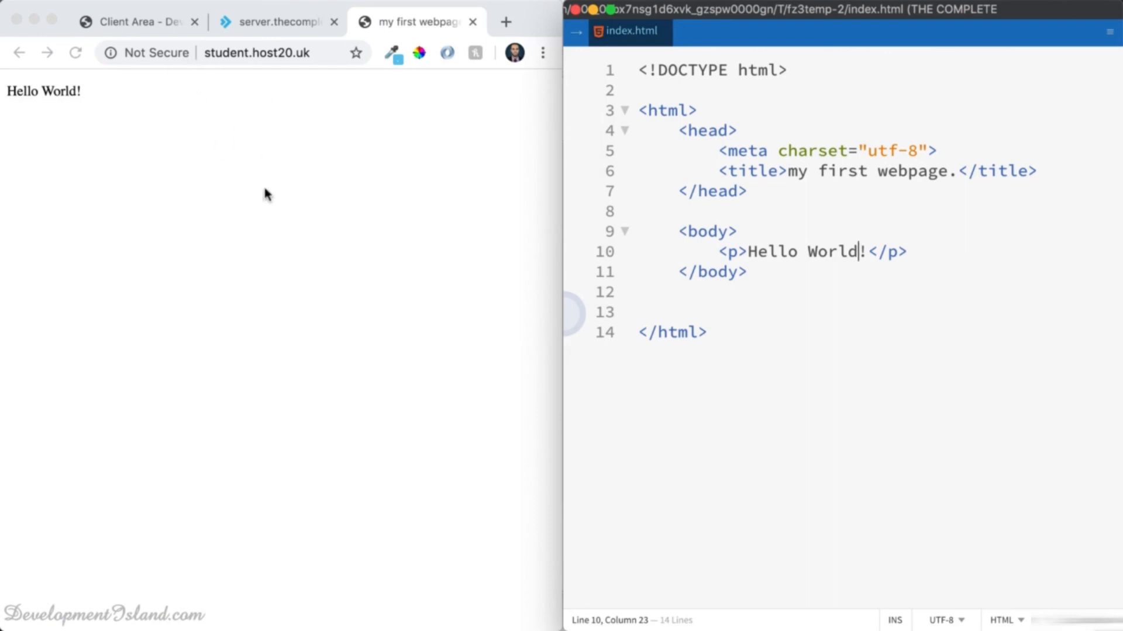
click(266, 193)
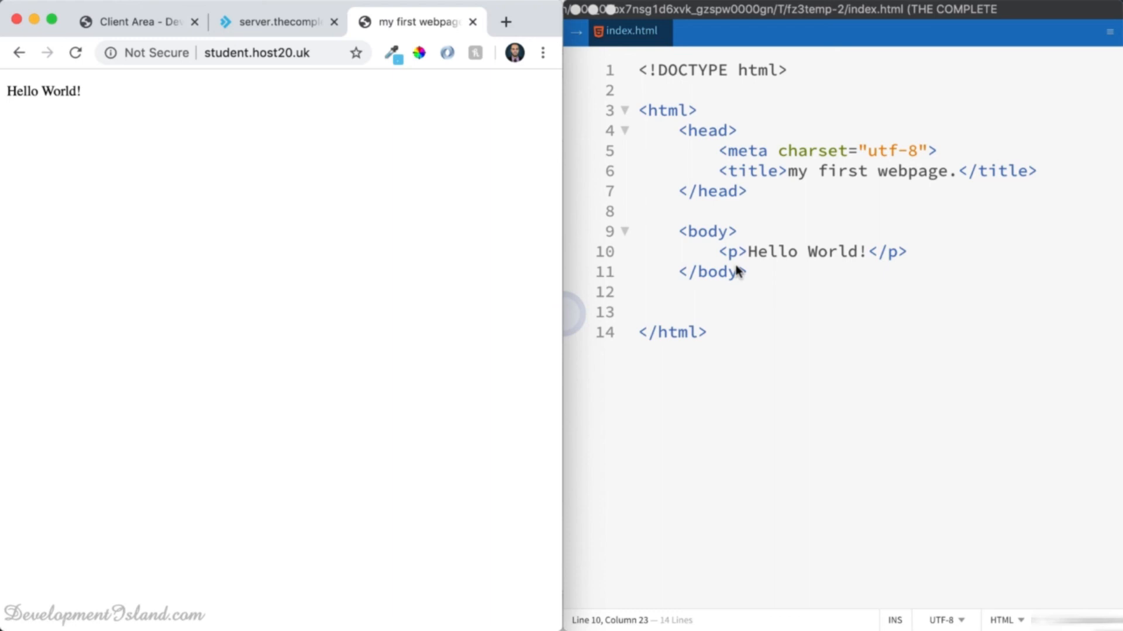
click(810, 269)
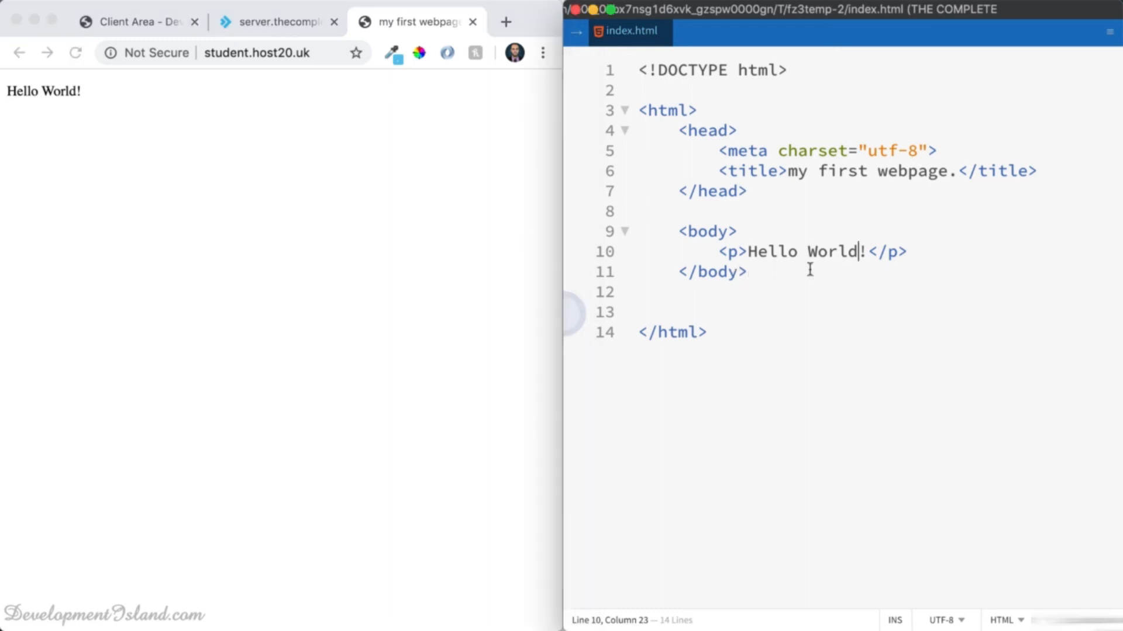